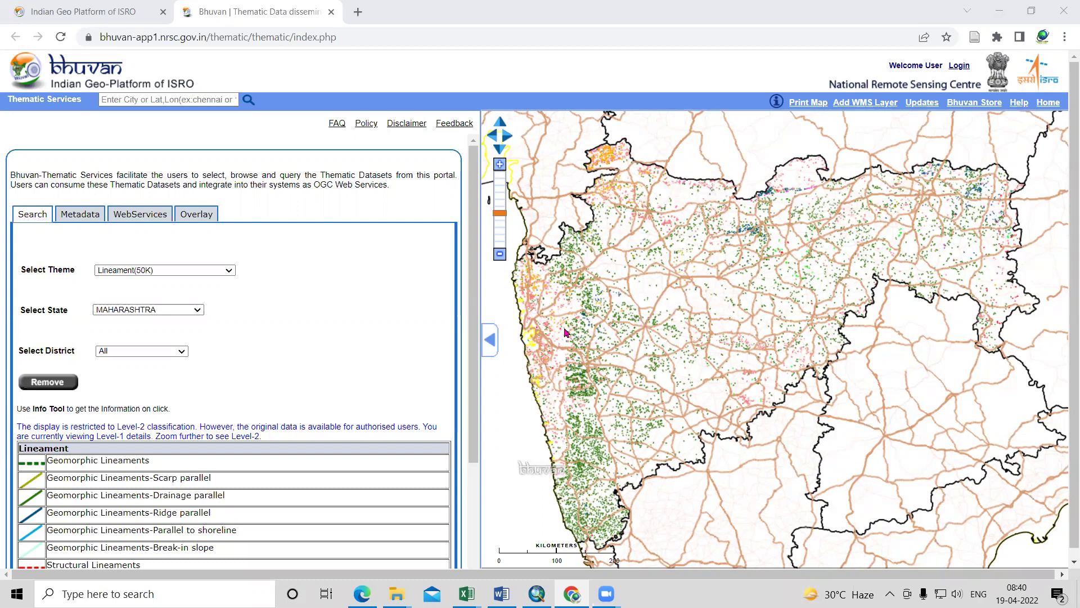
{"action": "scroll", "coordinate": [566, 331], "scroll_direction": "up", "scroll_amount": 5}
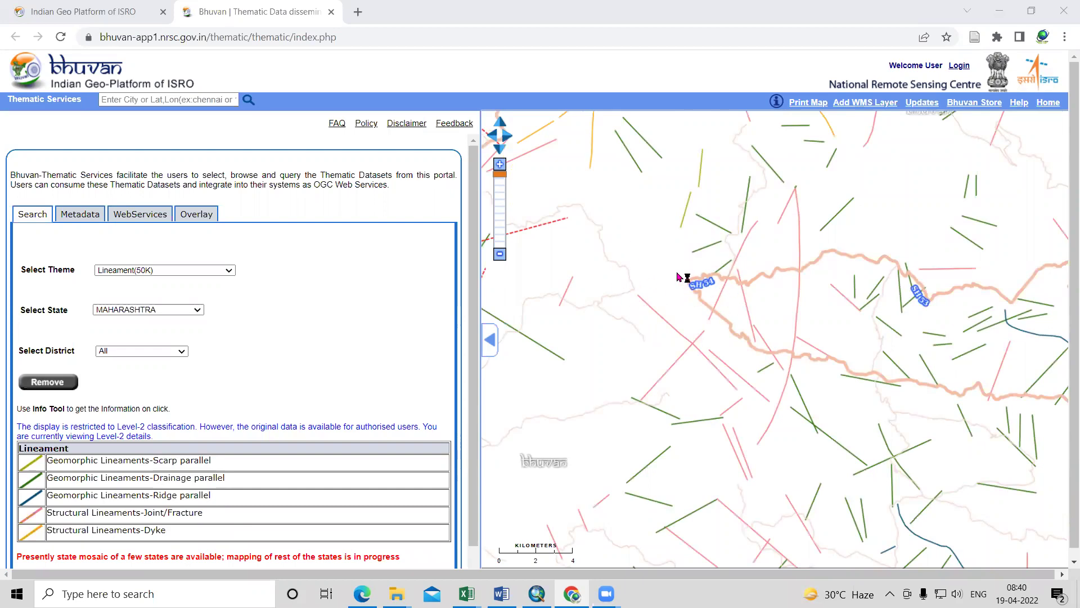
{"action": "scroll", "coordinate": [670, 275], "scroll_direction": "down", "scroll_amount": 4}
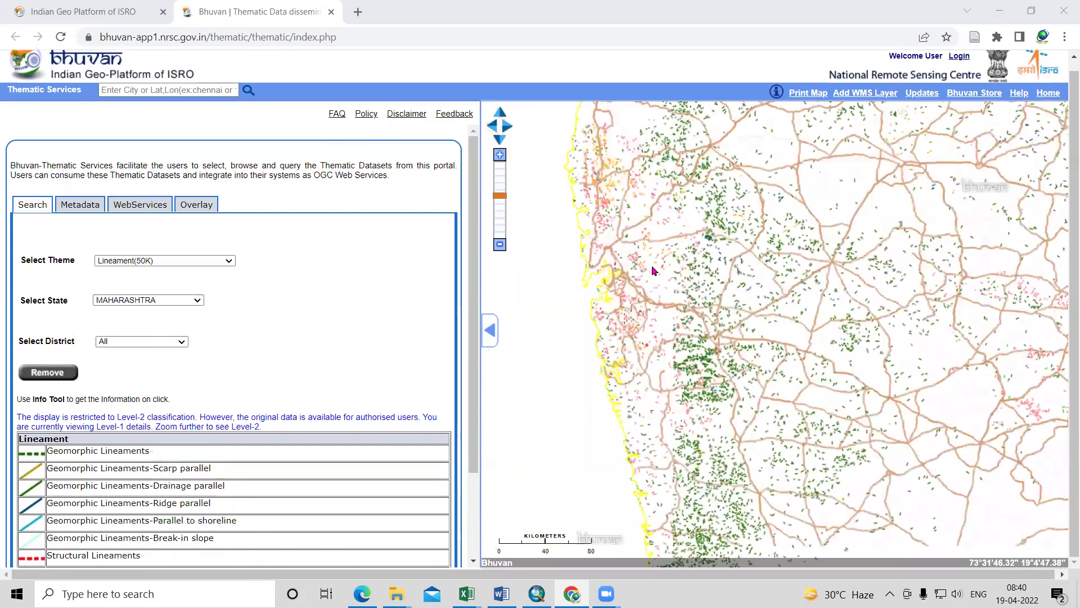
{"action": "scroll", "coordinate": [655, 270], "scroll_direction": "down", "scroll_amount": 2}
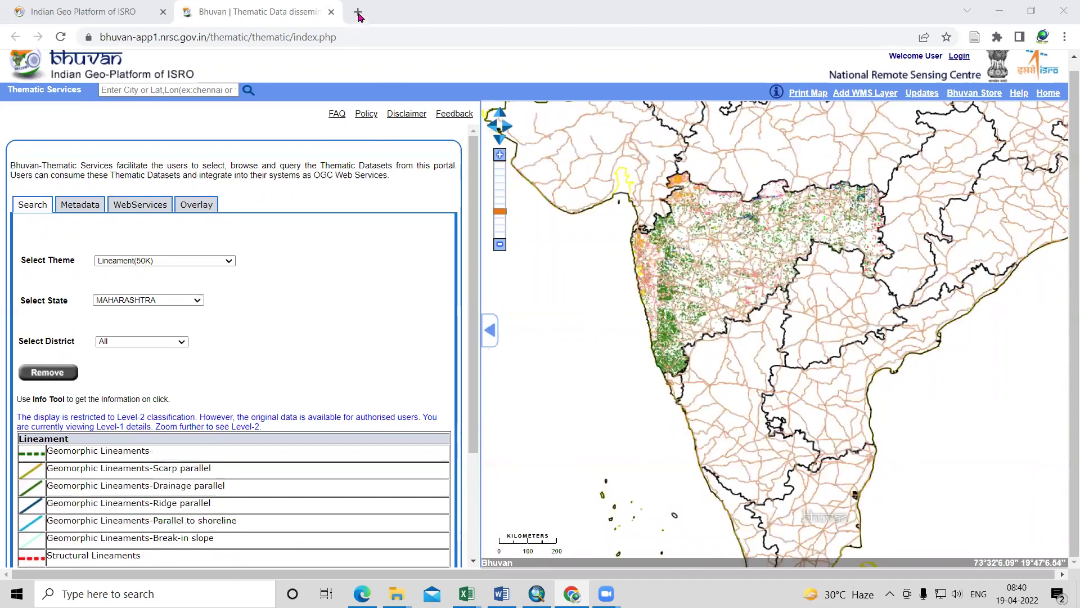
Search the web for "bhuvan nrsc" in a new browser tab and open the Bhuvan - NRSC website.
{"action": "left_click", "coordinate": [358, 12]}
{"action": "left_click", "coordinate": [356, 40]}
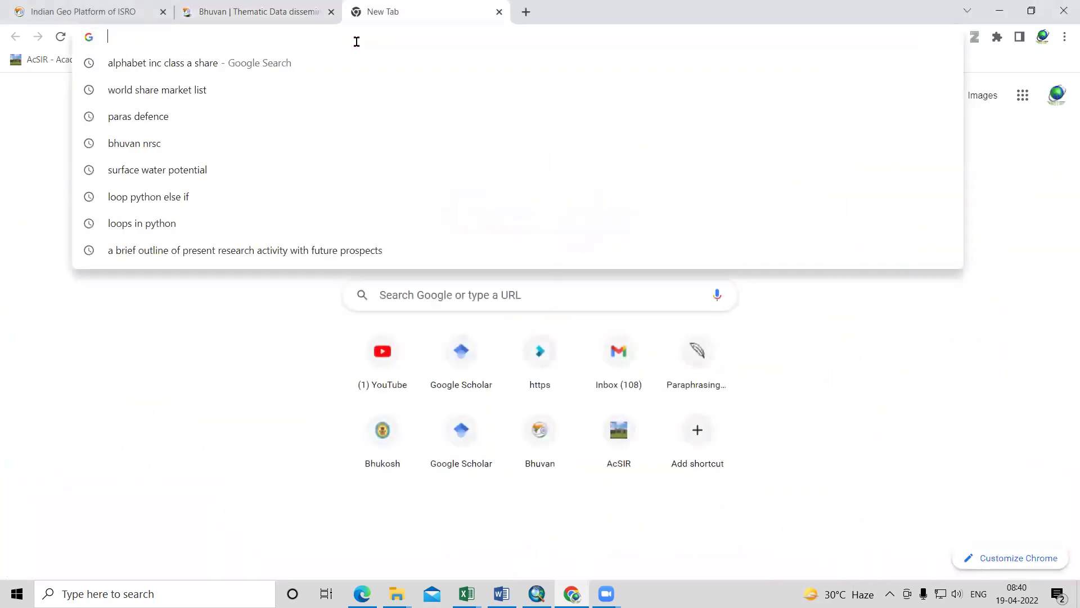
{"action": "type", "text": "bh"}
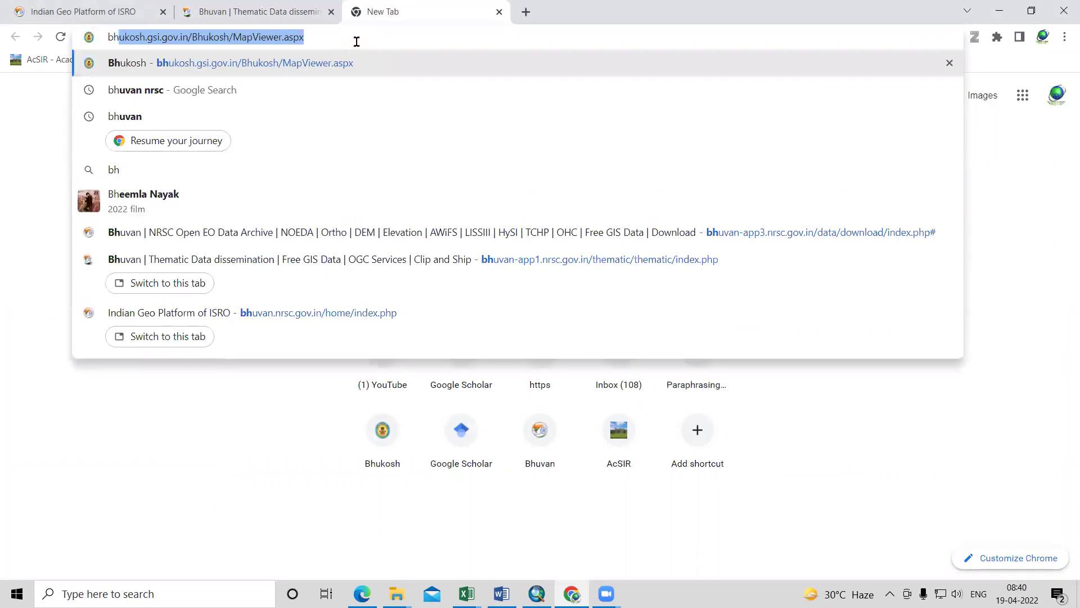
{"action": "left_click", "coordinate": [209, 91]}
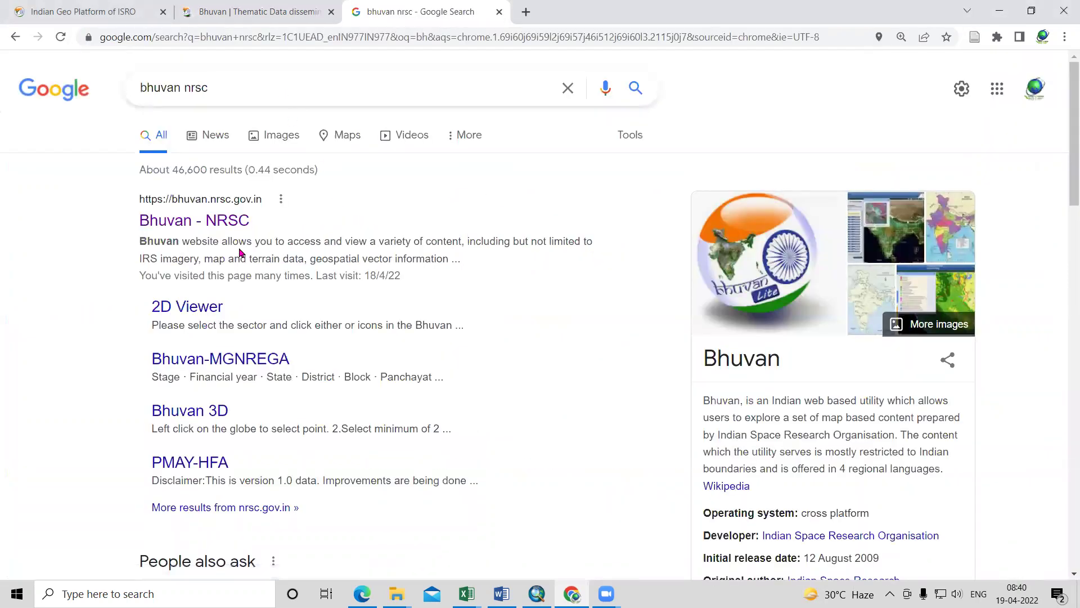
{"action": "left_click", "coordinate": [170, 223]}
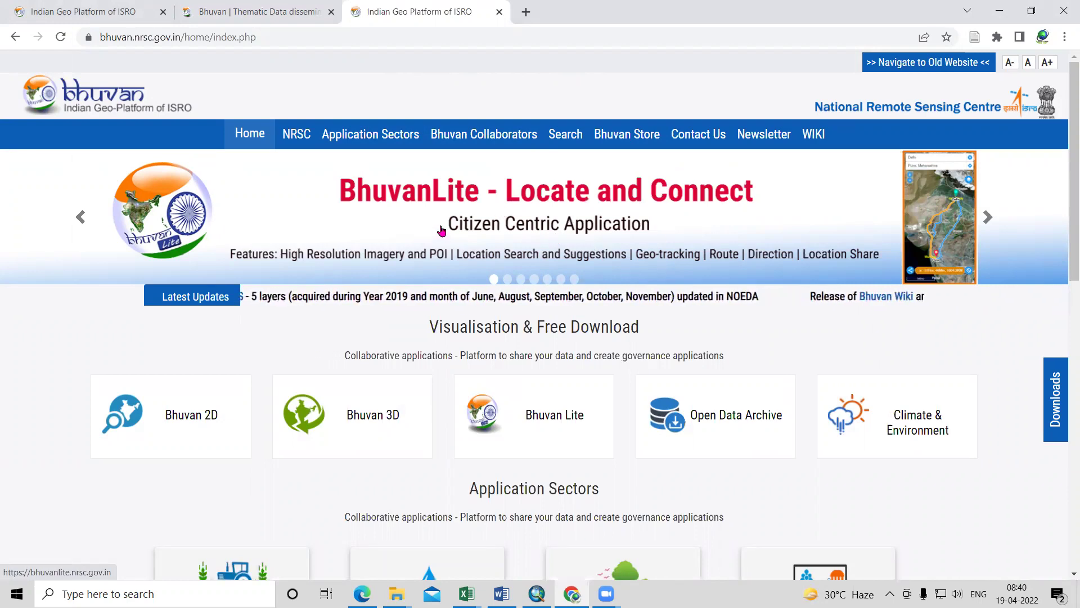
Open Thematic Services from the Maps & OGC Services section of the Bhuvan home page.
{"action": "scroll", "coordinate": [550, 265], "scroll_direction": "down", "scroll_amount": 3}
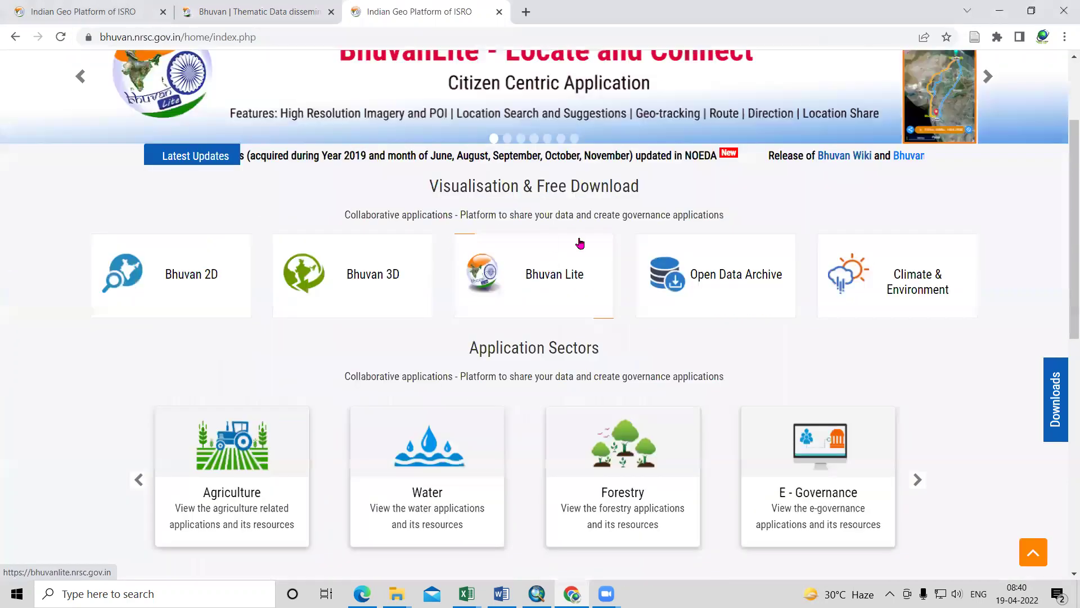
{"action": "scroll", "coordinate": [579, 241], "scroll_direction": "down", "scroll_amount": 3}
{"action": "scroll", "coordinate": [331, 414], "scroll_direction": "down", "scroll_amount": 1}
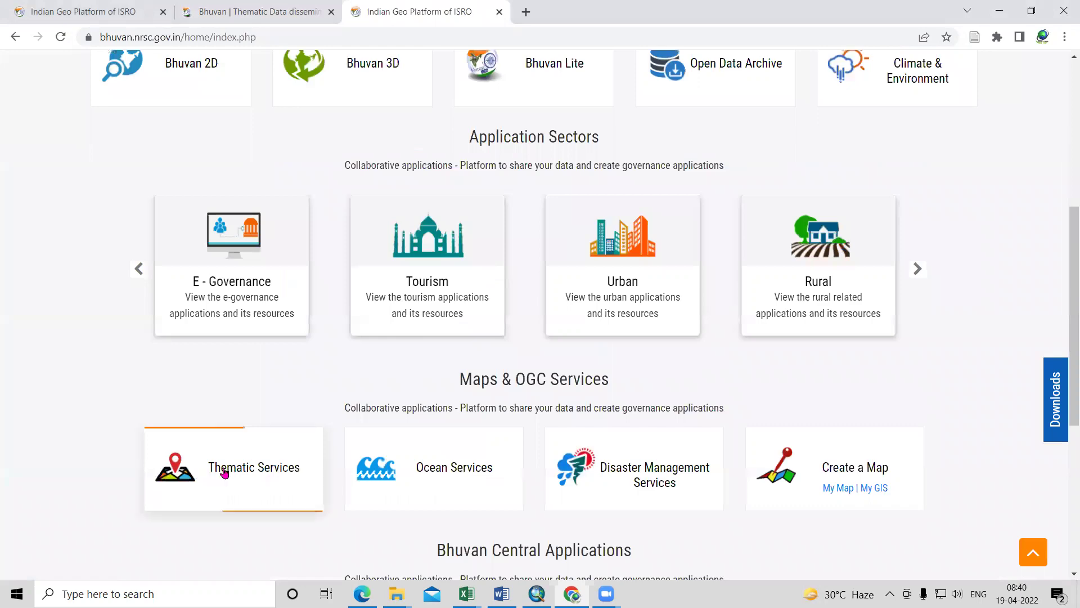
{"action": "left_click", "coordinate": [225, 472]}
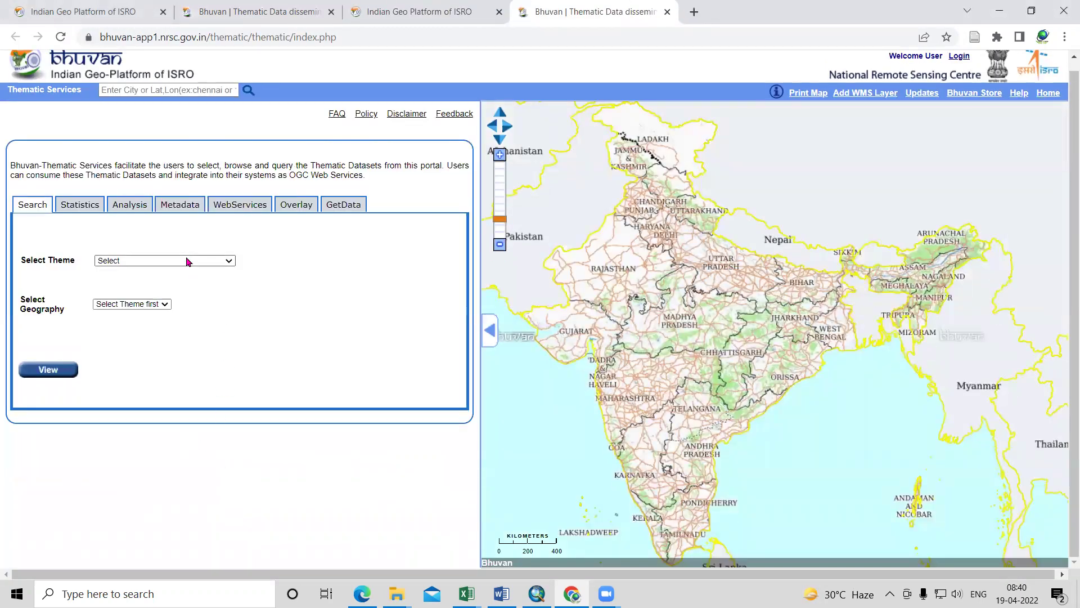
Display the Lineament(50K) theme on the map for the state MAHARASHTRA and the district AURANGABAD.
{"action": "left_click", "coordinate": [188, 261]}
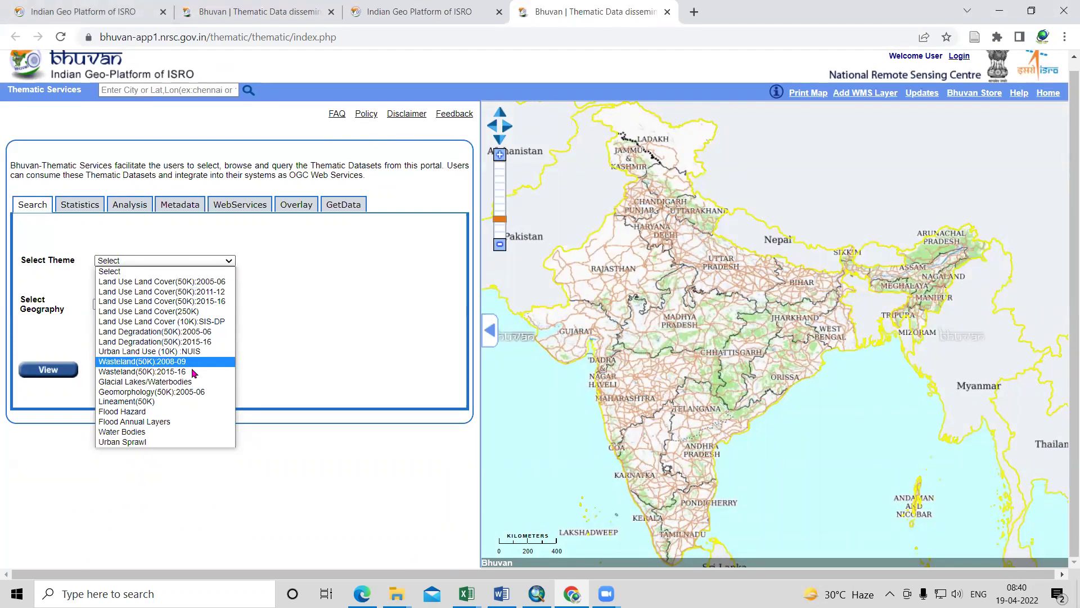
{"action": "left_click", "coordinate": [175, 402]}
{"action": "left_click", "coordinate": [197, 300]}
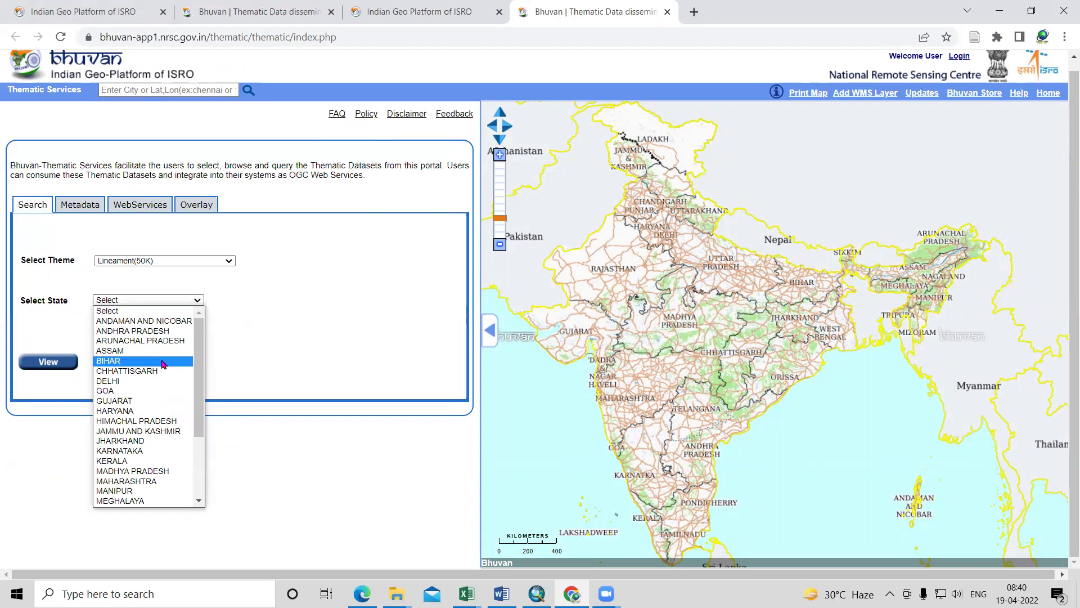
{"action": "key", "text": "m"}
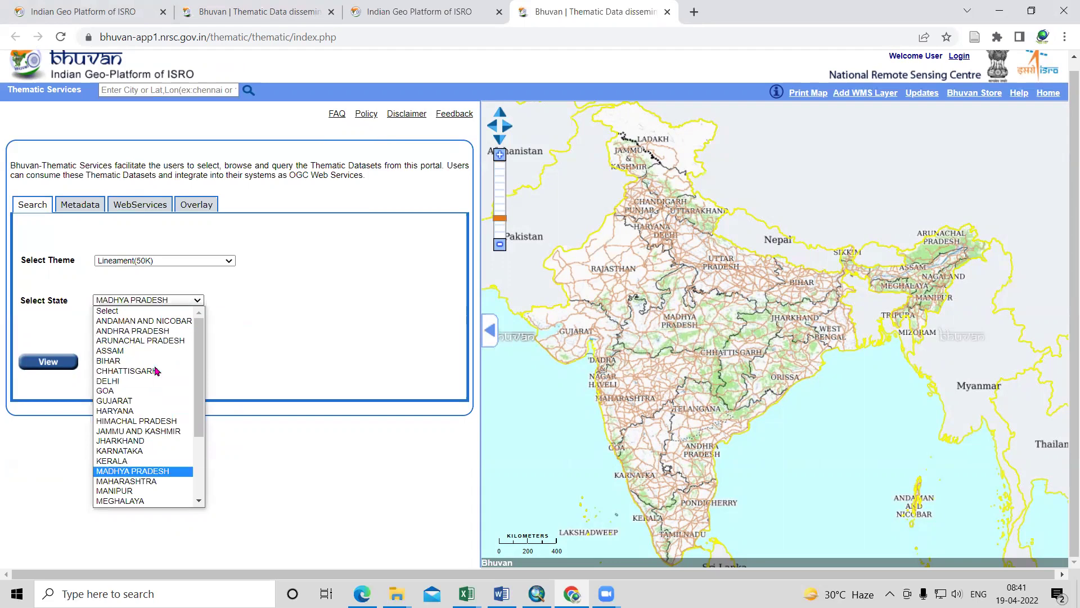
{"action": "left_click", "coordinate": [137, 481]}
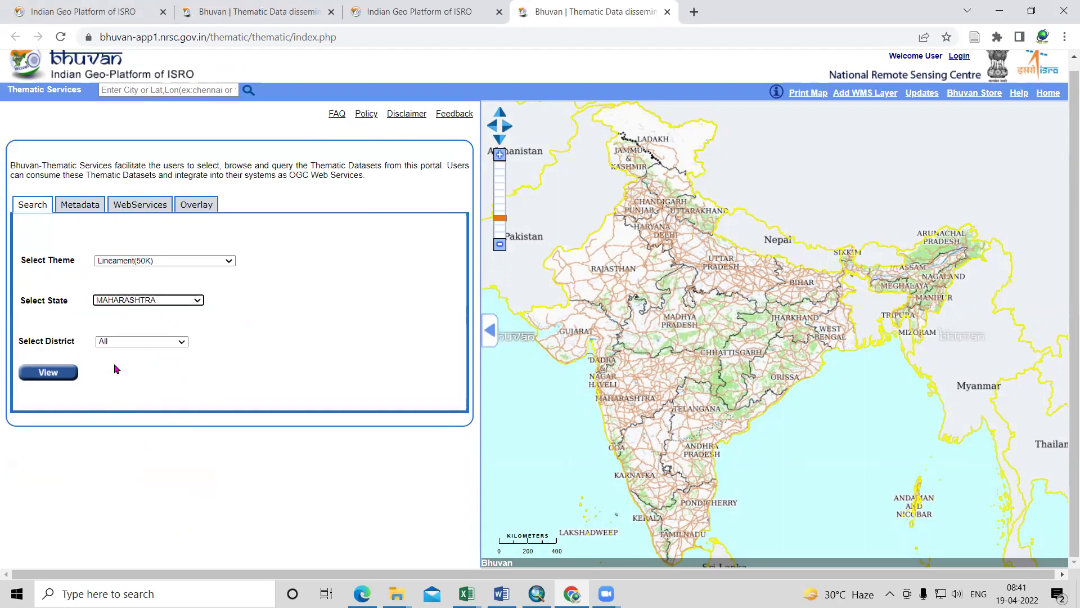
{"action": "left_click", "coordinate": [142, 342]}
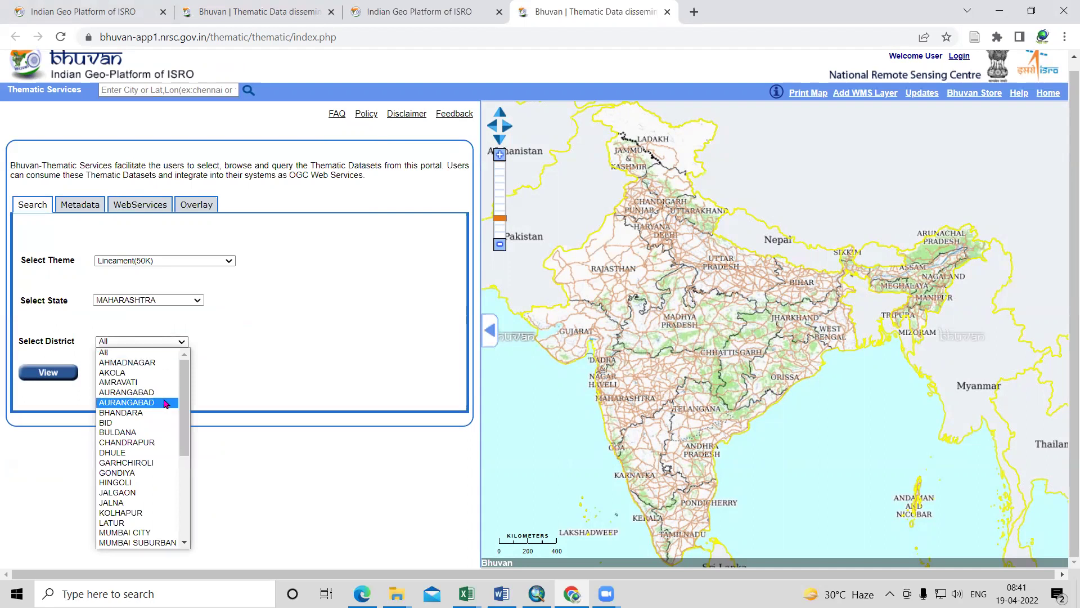
{"action": "left_click", "coordinate": [154, 402]}
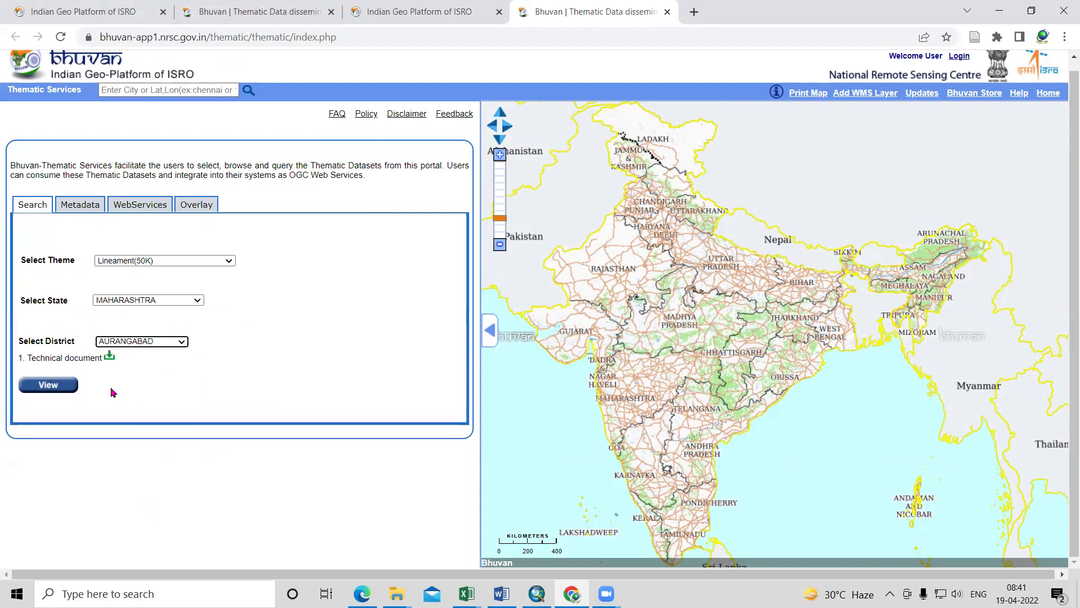
{"action": "left_click", "coordinate": [48, 385]}
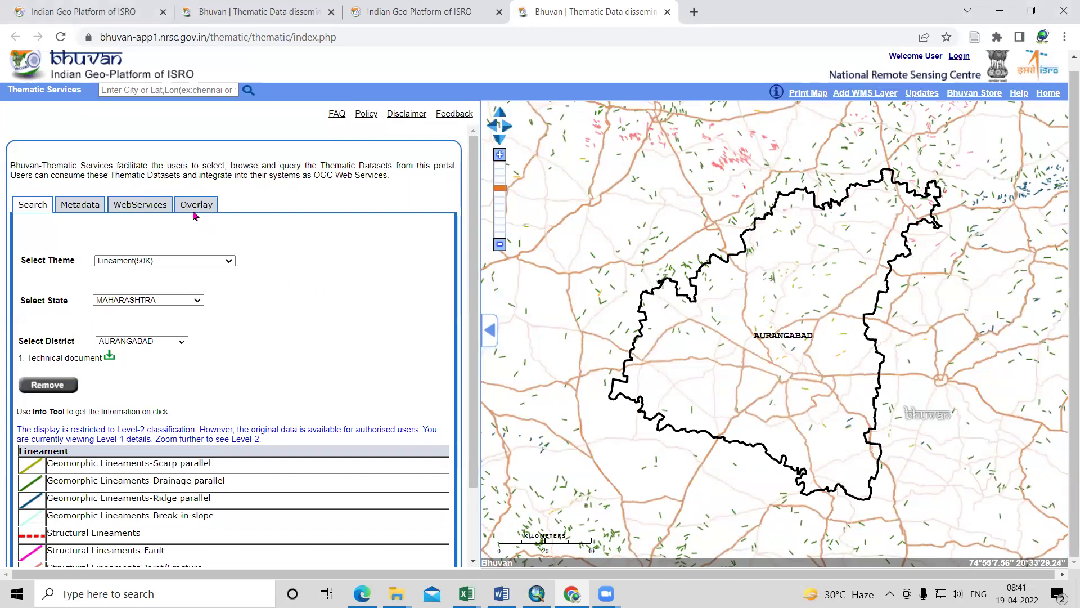
Copy the Web Map Service (WMS) URL given for ArcGIS users from the theme's web services information.
{"action": "left_click", "coordinate": [131, 207]}
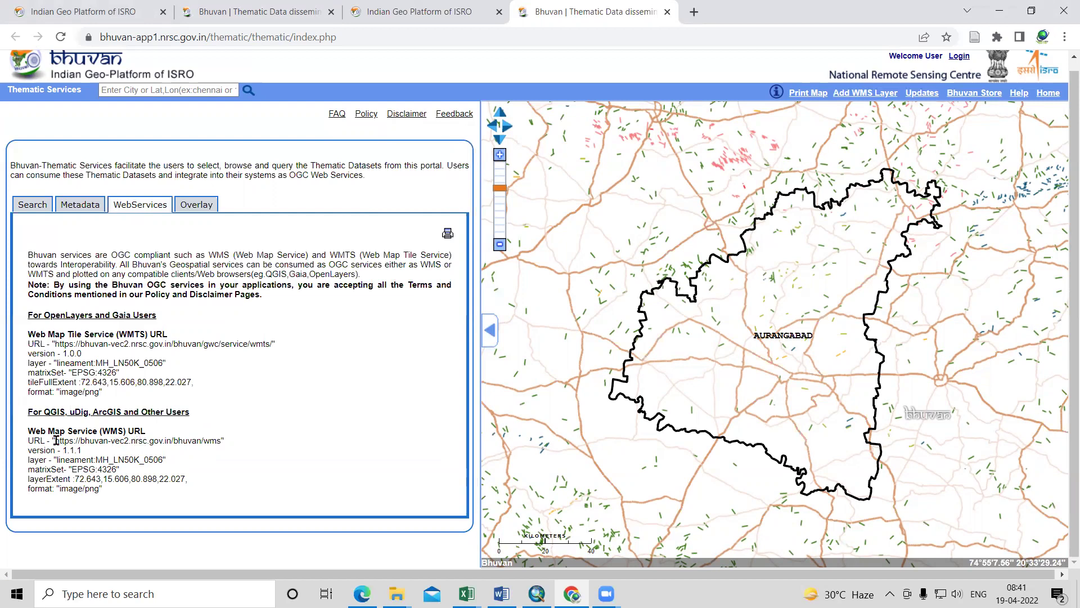
{"action": "left_click_drag", "start_coordinate": [57, 441], "coordinate": [216, 441]}
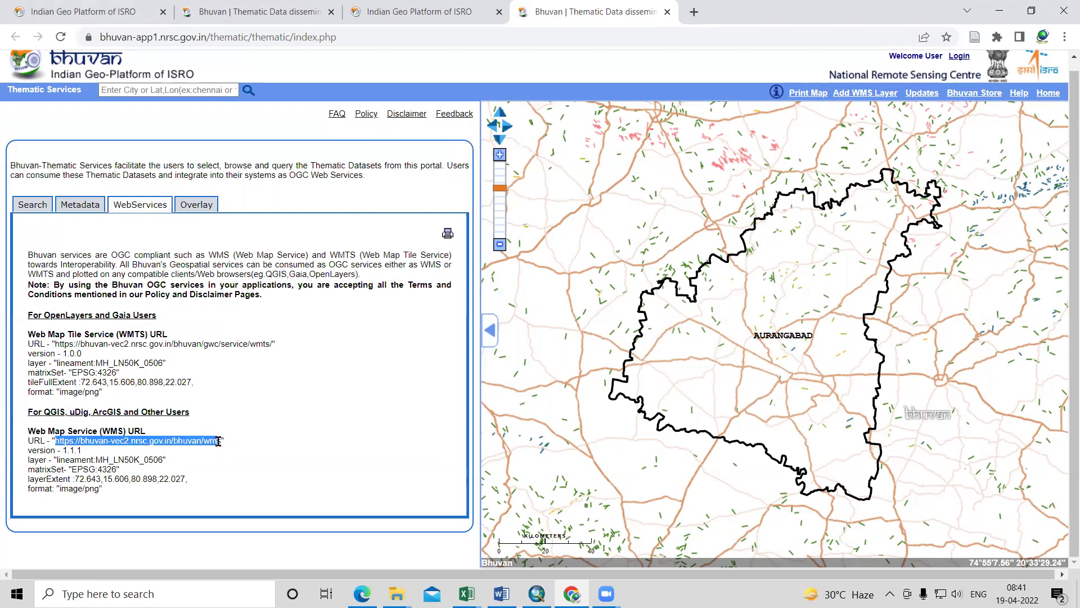
{"action": "right_click", "coordinate": [204, 441]}
{"action": "left_click", "coordinate": [236, 455]}
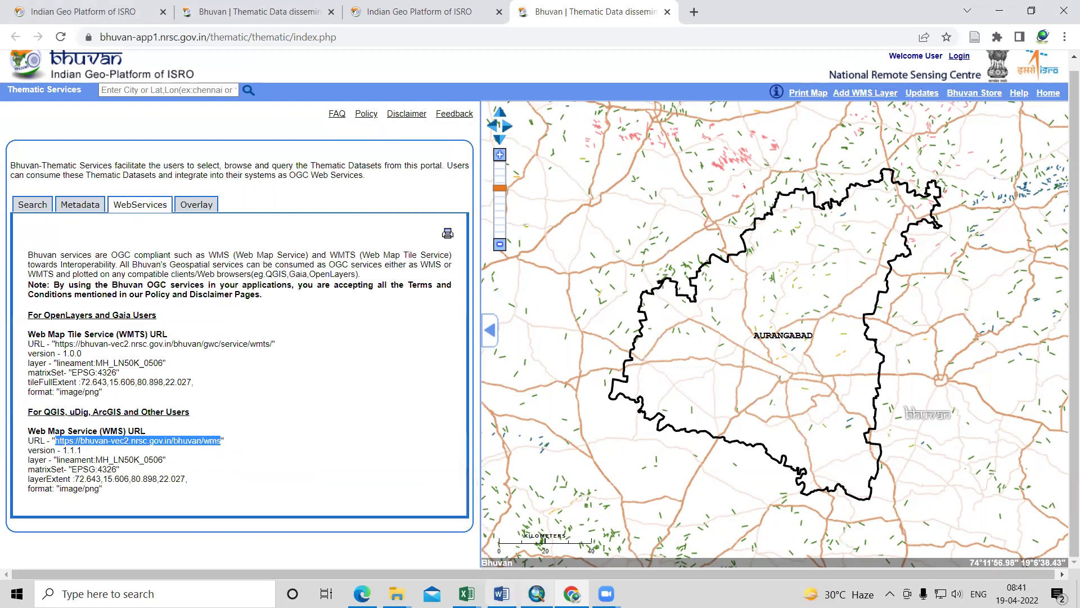
Switch to ArcMap and expand GIS Servers in the catalog tree, with Folder Connections collapsed.
{"action": "mouse_move", "coordinate": [537, 593]}
{"action": "left_click", "coordinate": [565, 544]}
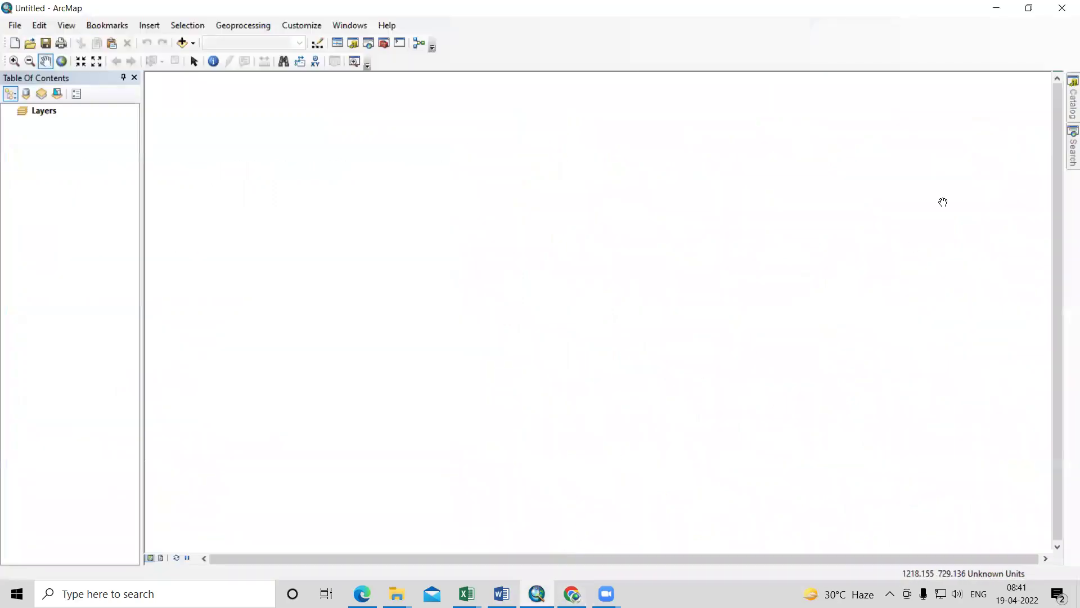
{"action": "left_click", "coordinate": [1065, 97]}
{"action": "scroll", "coordinate": [886, 203], "scroll_direction": "up", "scroll_amount": 15}
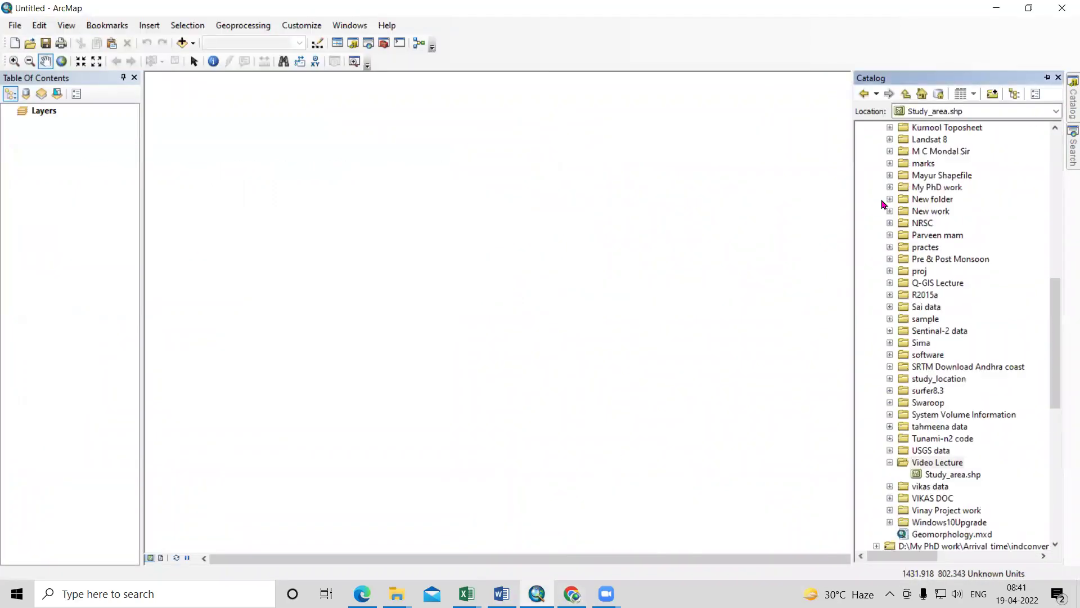
{"action": "left_click", "coordinate": [876, 235]}
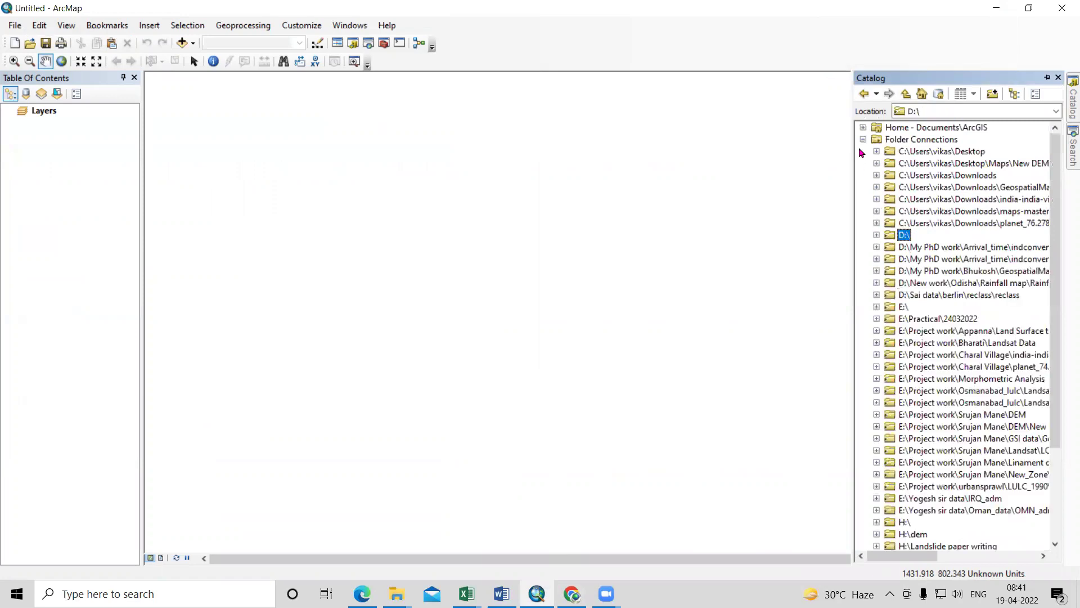
{"action": "left_click", "coordinate": [863, 140]}
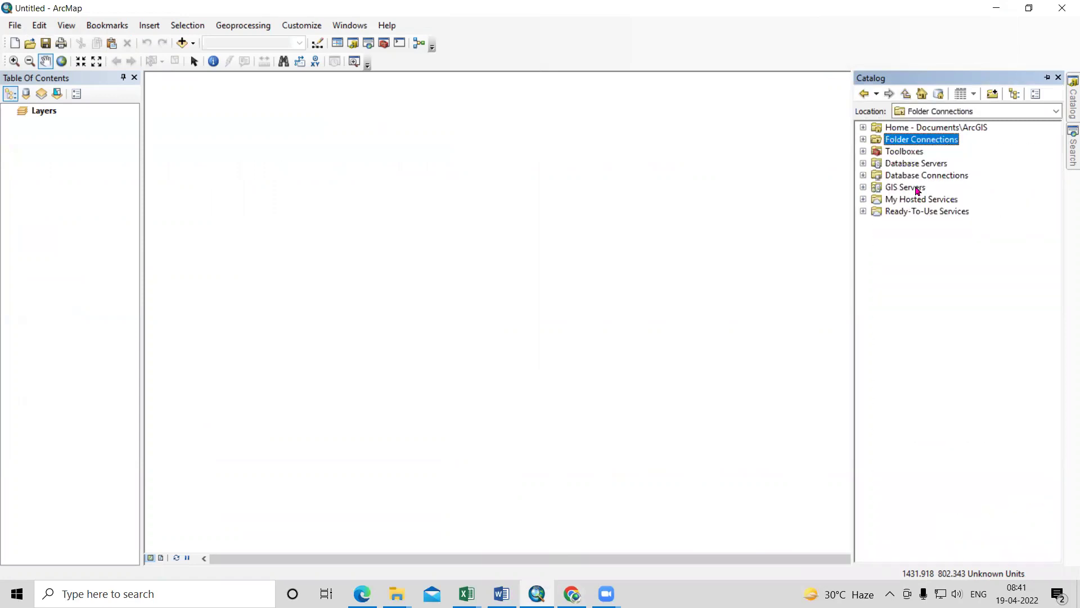
{"action": "left_click", "coordinate": [863, 188]}
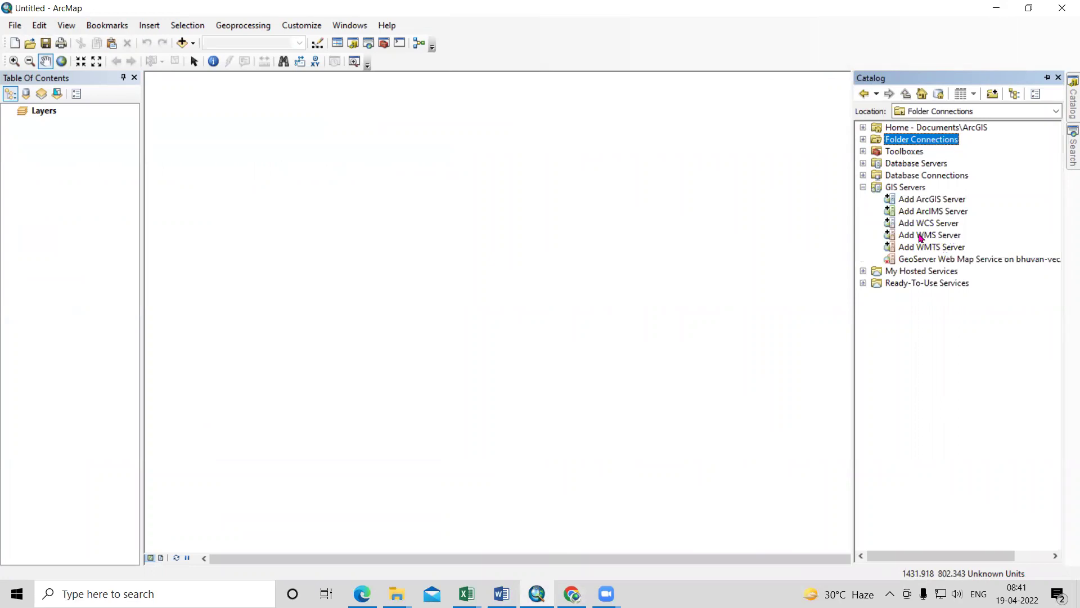
{"action": "double_click", "coordinate": [901, 237]}
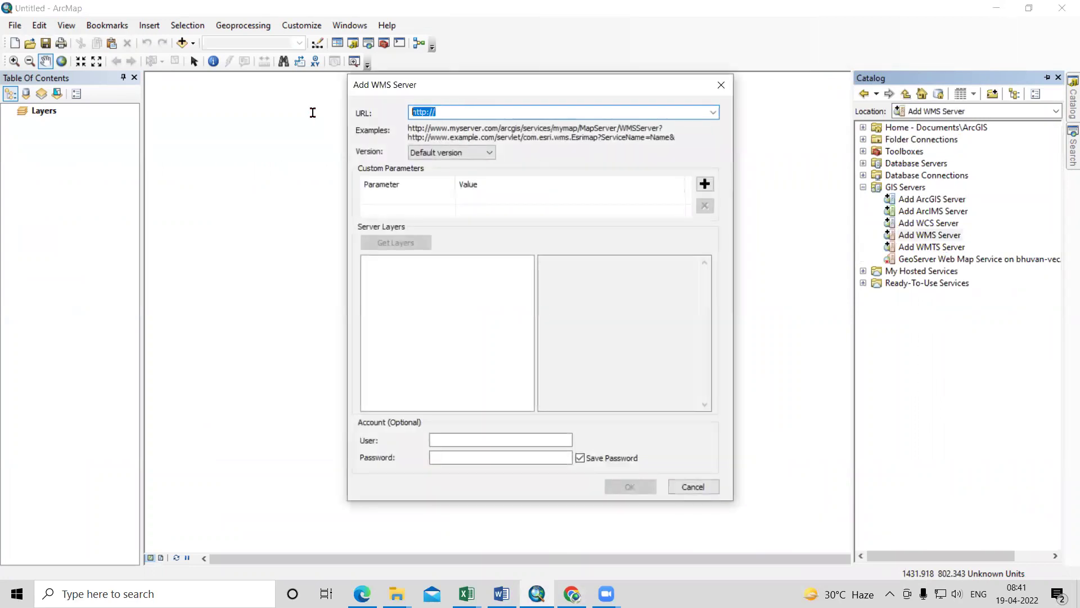
{"action": "key", "text": "ctrl+v"}
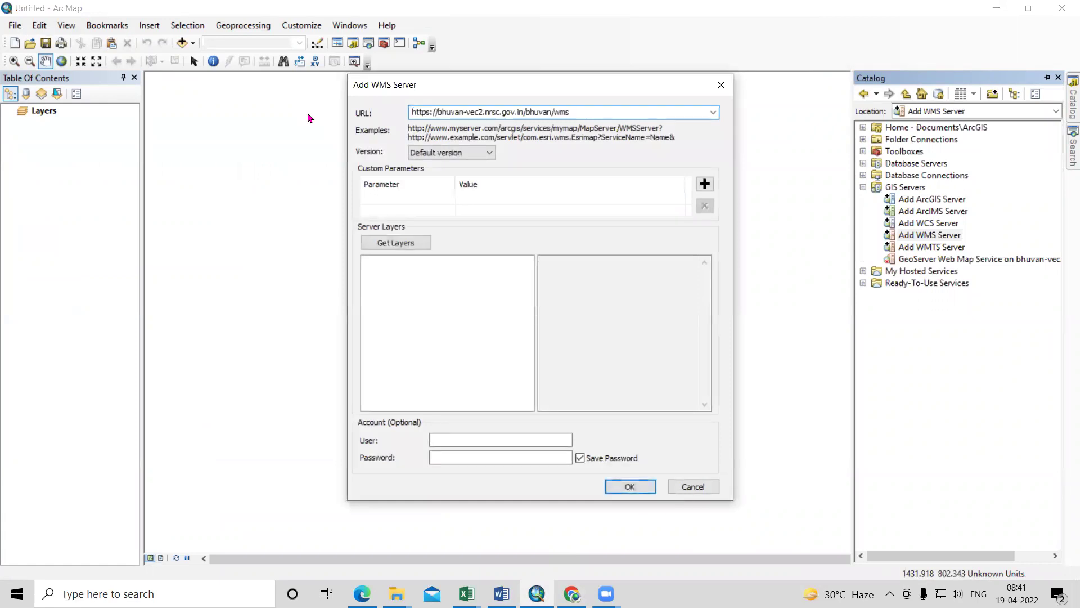
{"action": "left_click", "coordinate": [396, 244]}
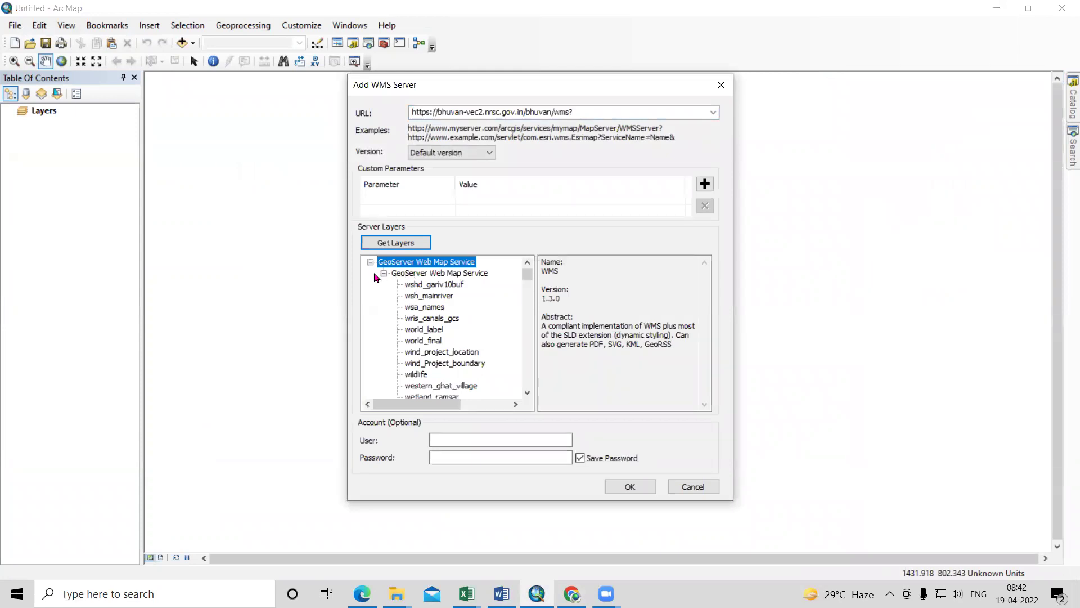
{"action": "scroll", "coordinate": [453, 329], "scroll_direction": "down", "scroll_amount": 5}
{"action": "scroll", "coordinate": [450, 332], "scroll_direction": "up", "scroll_amount": 8}
{"action": "left_click", "coordinate": [629, 487]}
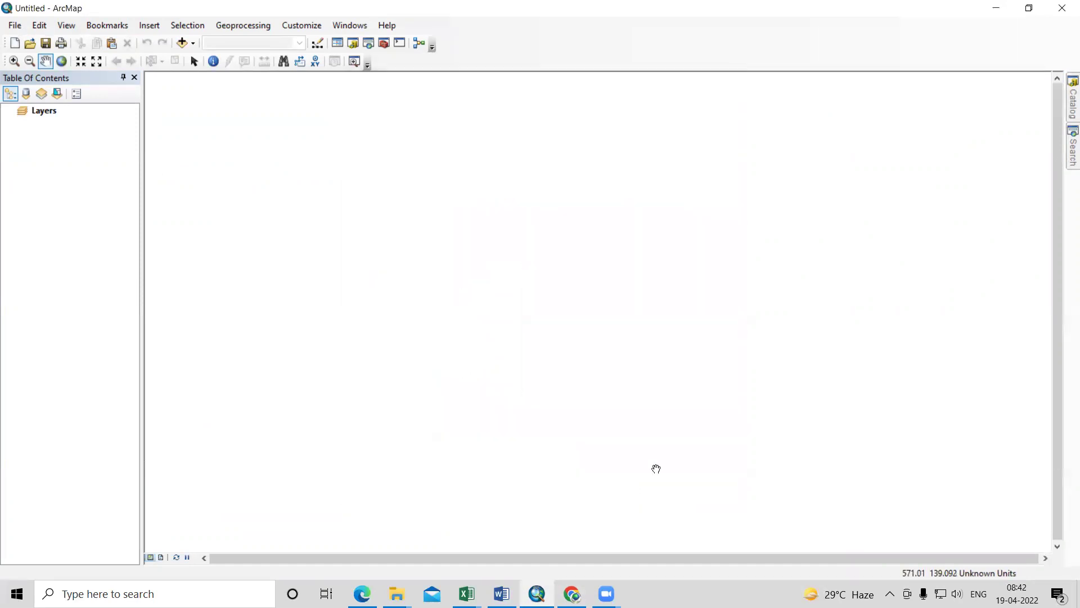
Expand the new GeoServer Web Map Service connection in the catalog down to its individual layers and browse them.
{"action": "left_click", "coordinate": [1065, 106]}
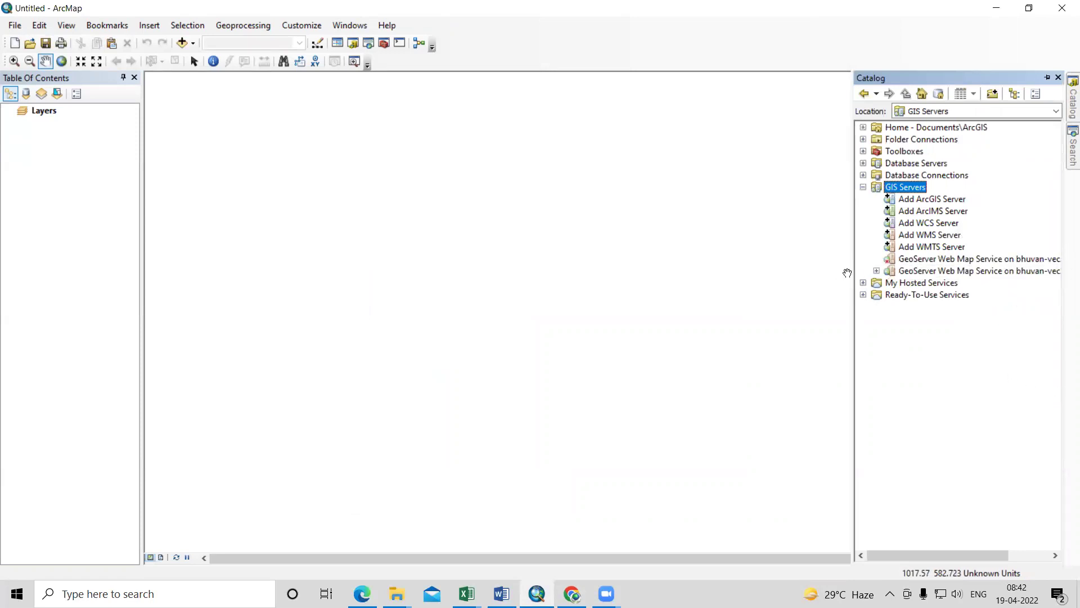
{"action": "left_click", "coordinate": [877, 271]}
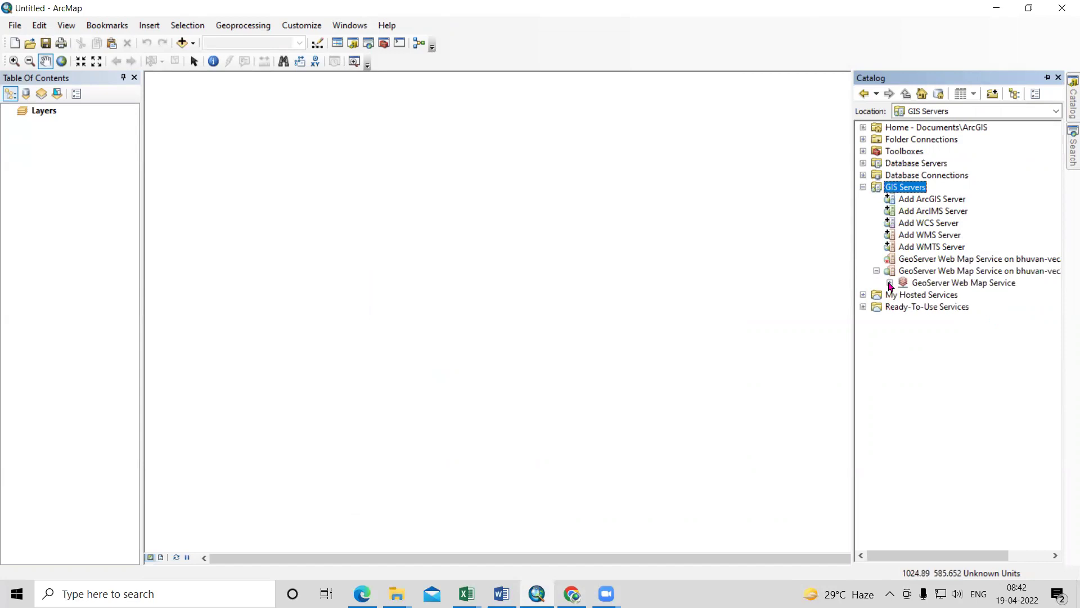
{"action": "left_click", "coordinate": [890, 283]}
{"action": "left_click", "coordinate": [904, 295]}
{"action": "scroll", "coordinate": [969, 210], "scroll_direction": "down", "scroll_amount": 9}
{"action": "scroll", "coordinate": [973, 205], "scroll_direction": "up", "scroll_amount": 10}
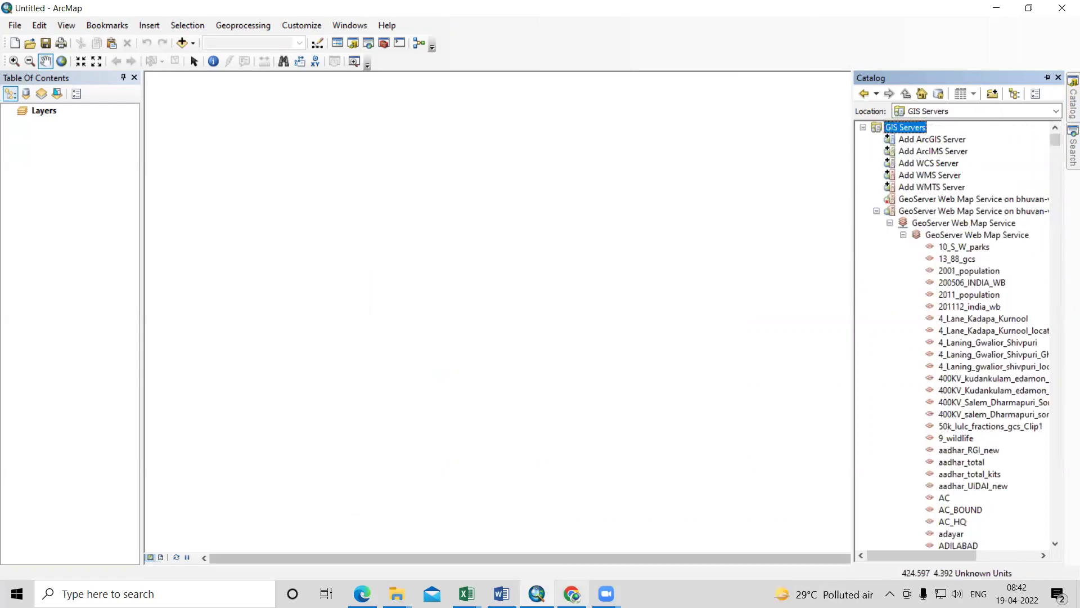
Switch back to Chrome and highlight the WMS layer name lineament:MH_LN50K_0506 in the web services details.
{"action": "mouse_move", "coordinate": [571, 593]}
{"action": "left_click", "coordinate": [556, 549]}
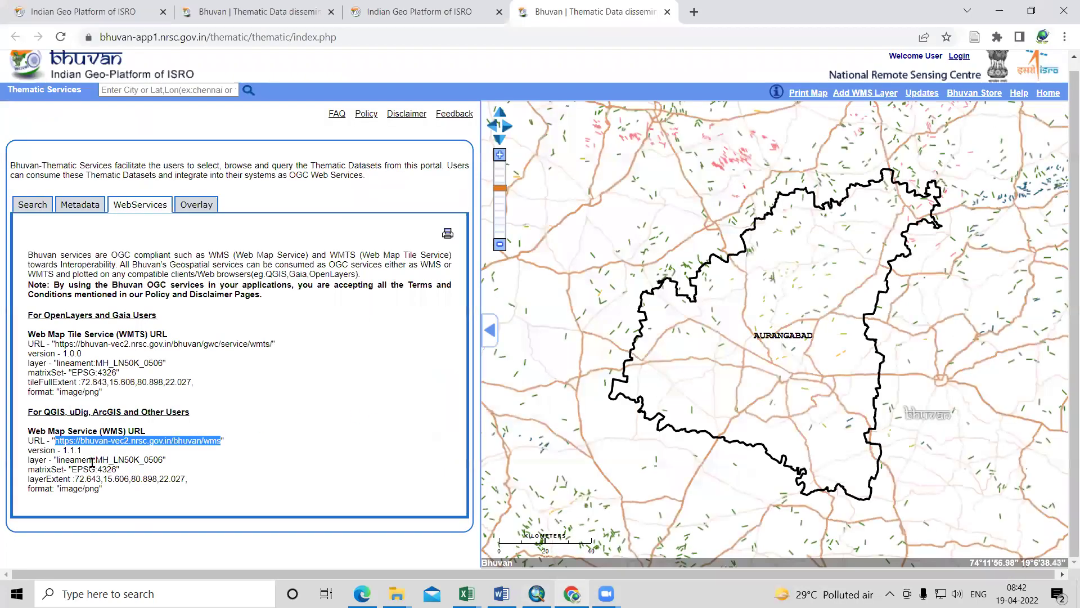
{"action": "left_click", "coordinate": [68, 462]}
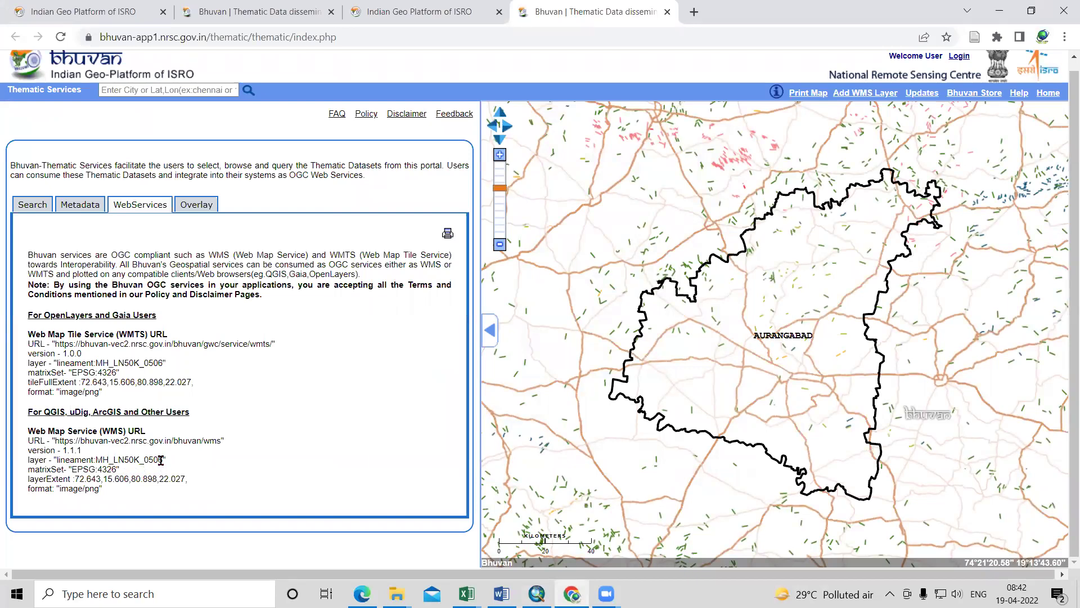
{"action": "left_click_drag", "start_coordinate": [161, 460], "coordinate": [55, 461]}
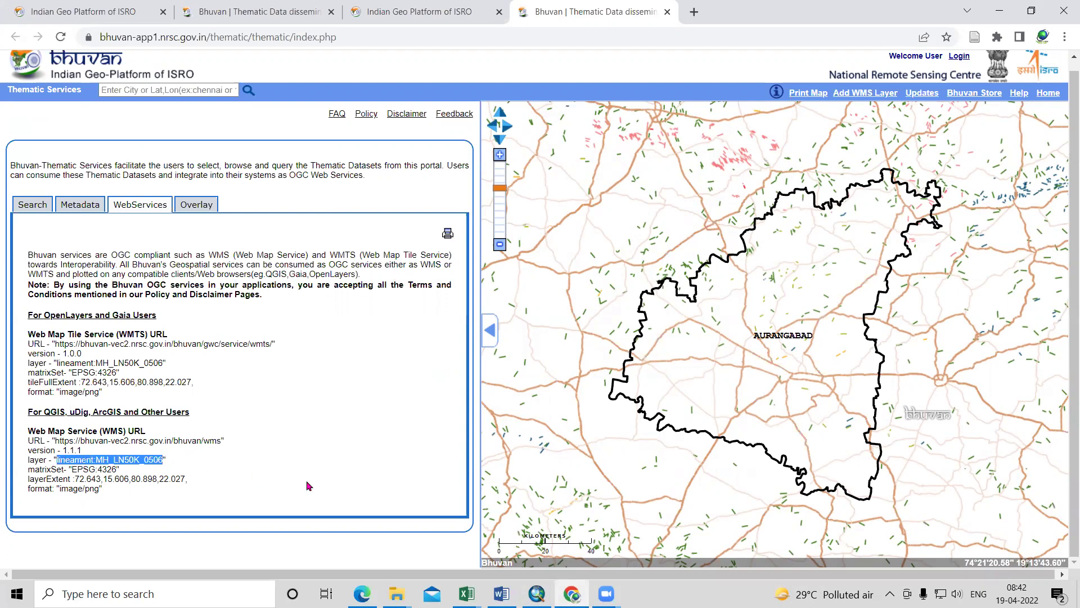
Return to ArcMap and browse the GeoServer layer list to the entries starting with M, rechecking the lineament layer name in Chrome.
{"action": "key", "text": "alt+Tab"}
{"action": "scroll", "coordinate": [953, 353], "scroll_direction": "down", "scroll_amount": 5}
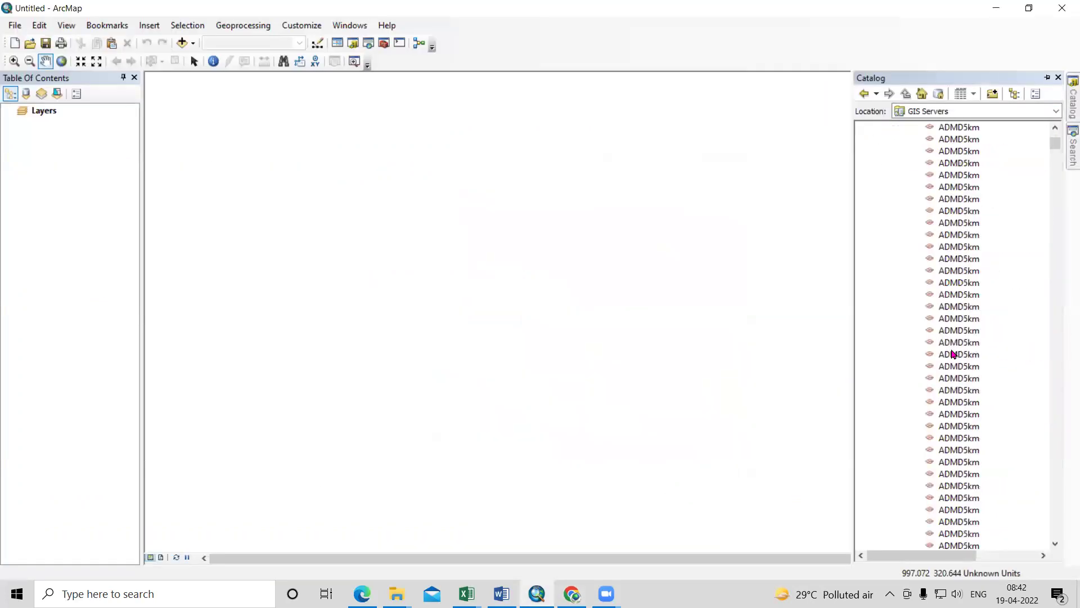
{"action": "left_click_drag", "start_coordinate": [1050, 147], "coordinate": [1052, 197]}
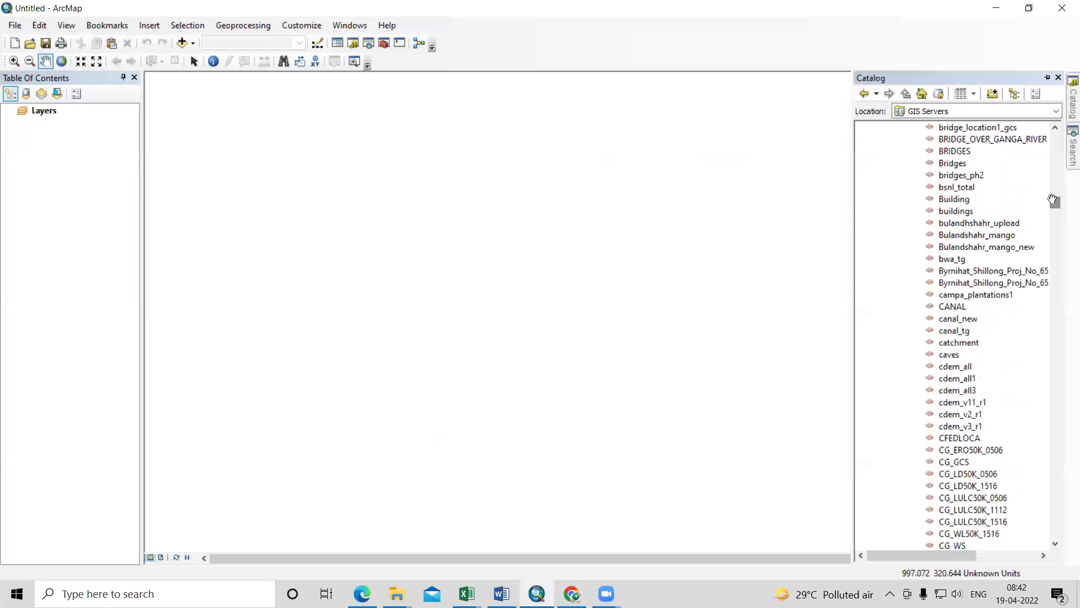
{"action": "key", "text": "alt+Tab"}
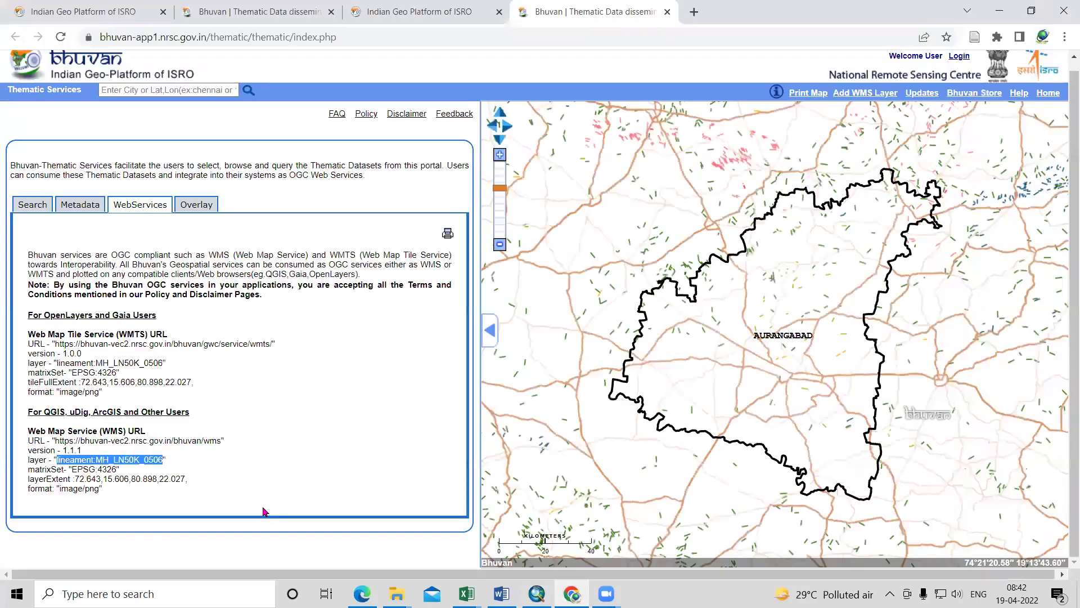
{"action": "left_click", "coordinate": [123, 460]}
{"action": "key", "text": "alt+Tab"}
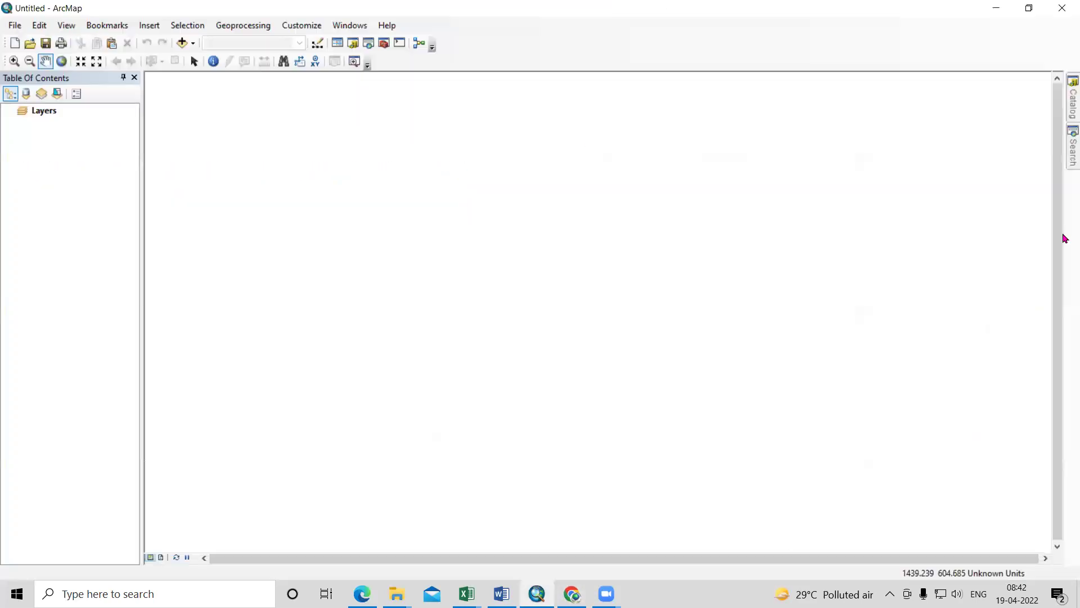
{"action": "mouse_move", "coordinate": [1070, 113]}
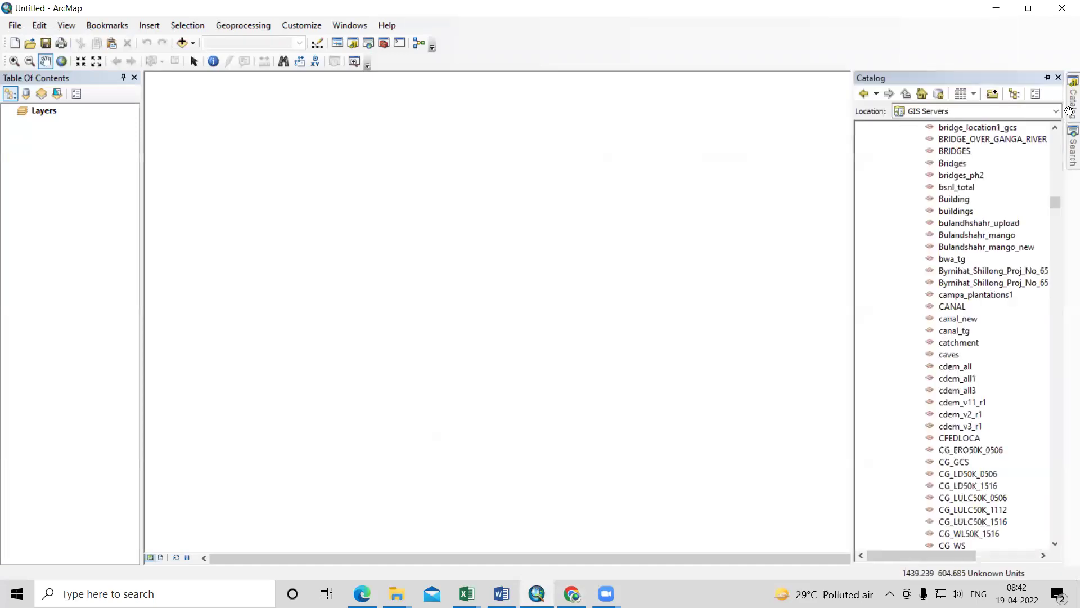
{"action": "scroll", "coordinate": [962, 340], "scroll_direction": "down", "scroll_amount": 15}
{"action": "left_click_drag", "start_coordinate": [1056, 207], "coordinate": [1062, 334]}
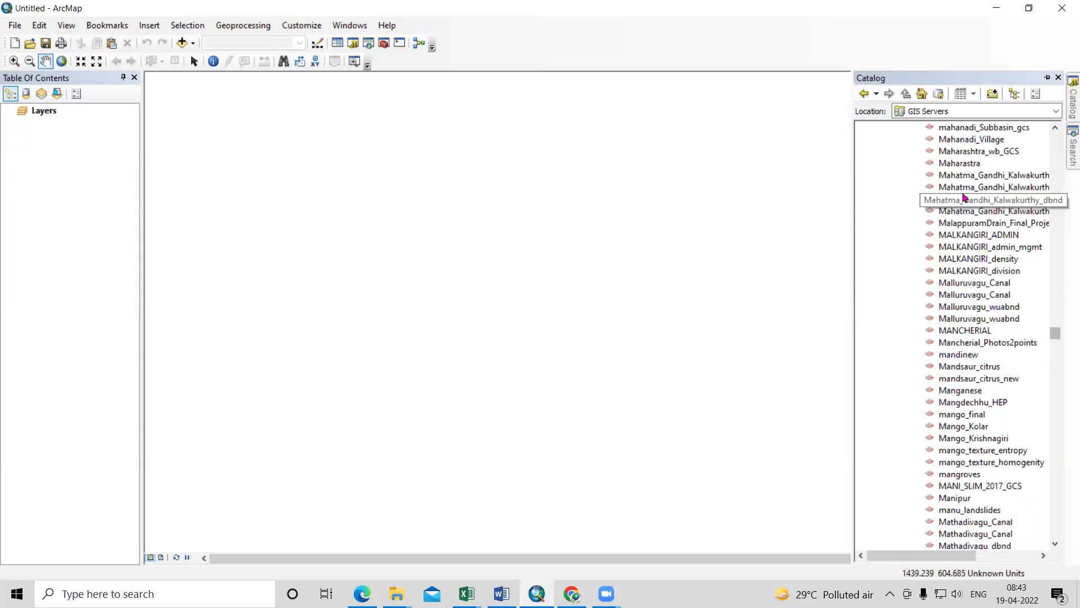
{"action": "scroll", "coordinate": [962, 200], "scroll_direction": "down", "scroll_amount": 4}
{"action": "scroll", "coordinate": [950, 217], "scroll_direction": "down", "scroll_amount": 5}
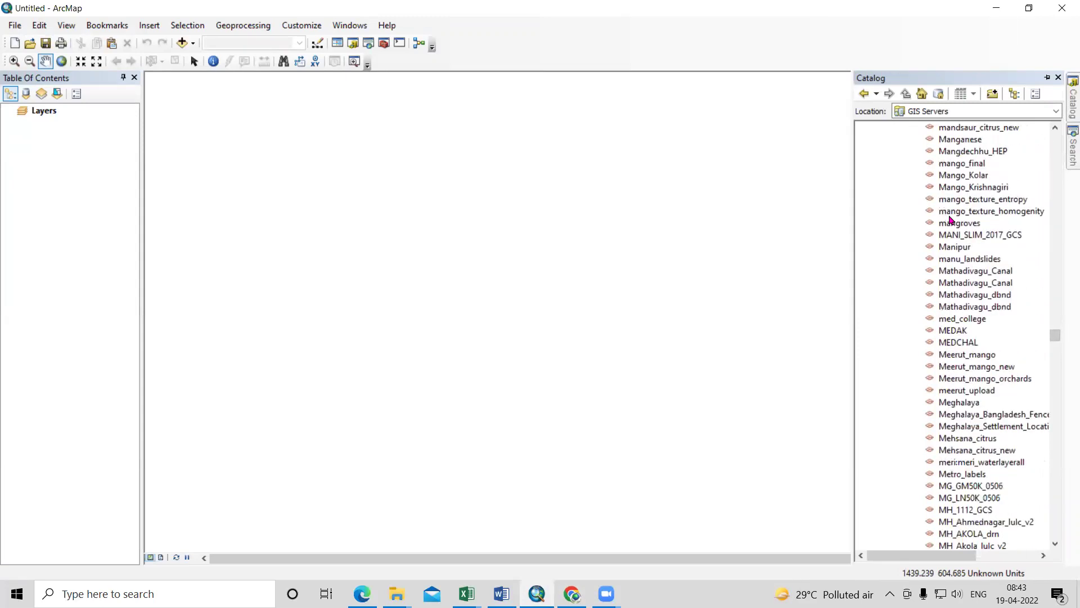
Confirm the layer name in Chrome, find MH_LN50K_0506 among the MH layers in the ArcMap catalog, and add it to the map.
{"action": "key", "text": "alt+Tab"}
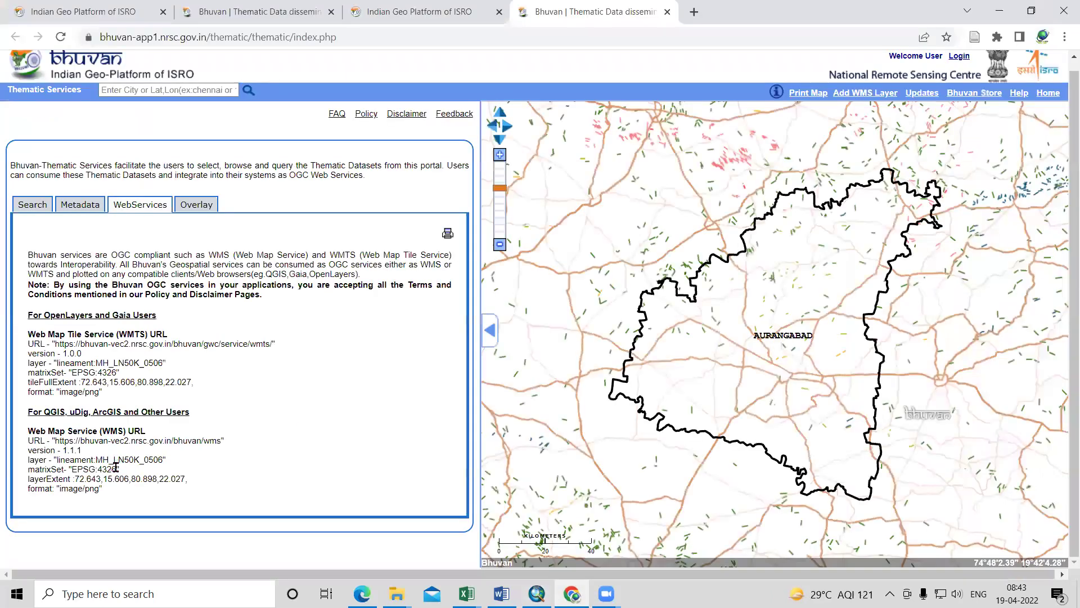
{"action": "key", "text": "alt+Tab"}
{"action": "mouse_move", "coordinate": [1065, 130]}
{"action": "scroll", "coordinate": [981, 343], "scroll_direction": "down", "scroll_amount": 3}
{"action": "scroll", "coordinate": [999, 402], "scroll_direction": "down", "scroll_amount": 4}
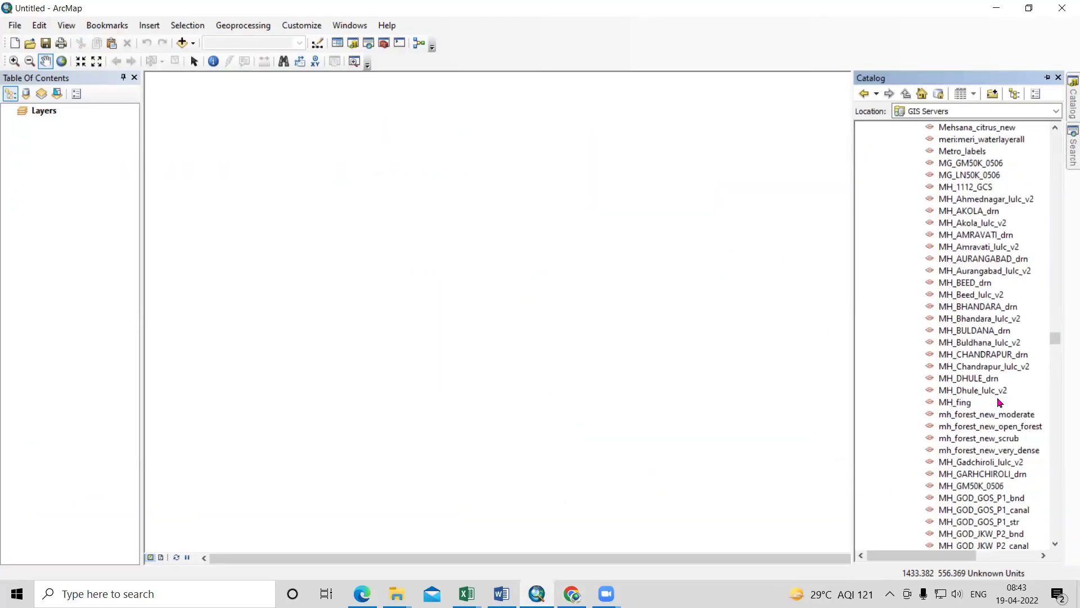
{"action": "scroll", "coordinate": [999, 401], "scroll_direction": "down", "scroll_amount": 12}
{"action": "scroll", "coordinate": [999, 401], "scroll_direction": "down", "scroll_amount": 7}
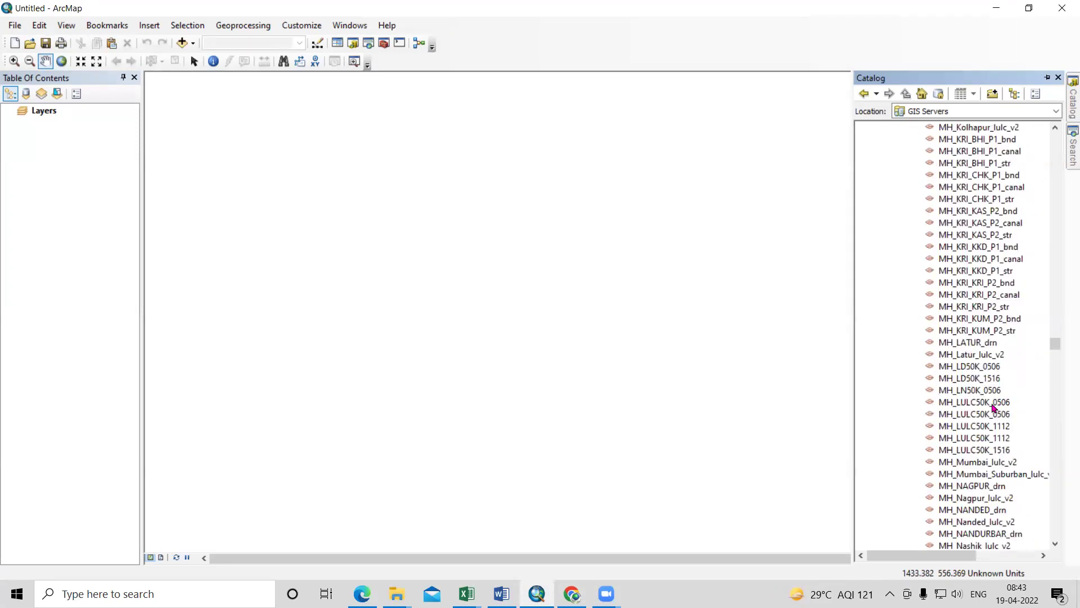
{"action": "left_click", "coordinate": [972, 418]}
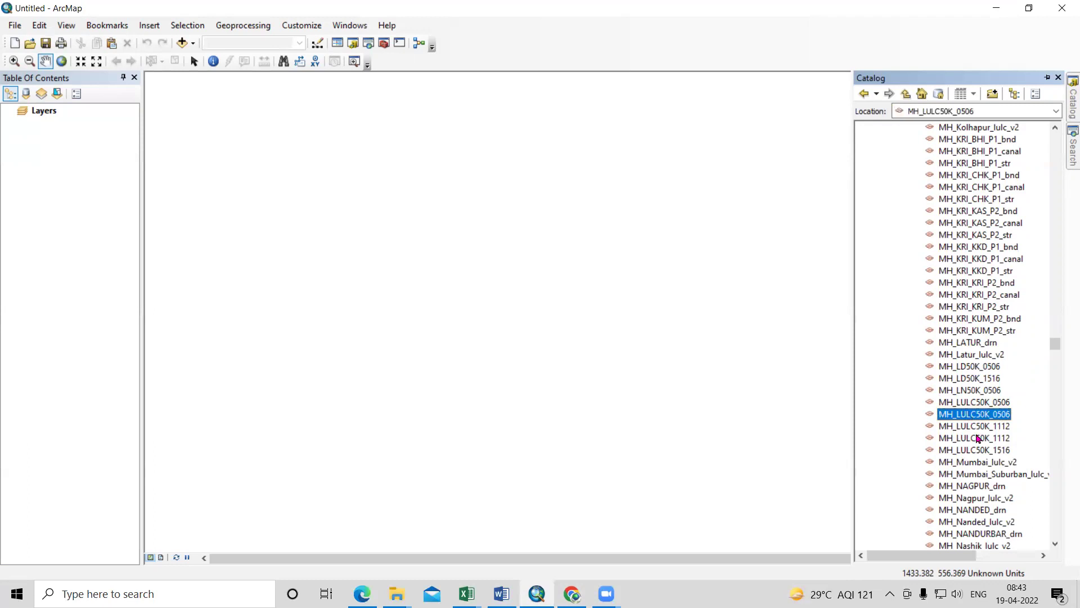
{"action": "scroll", "coordinate": [979, 443], "scroll_direction": "down", "scroll_amount": 2}
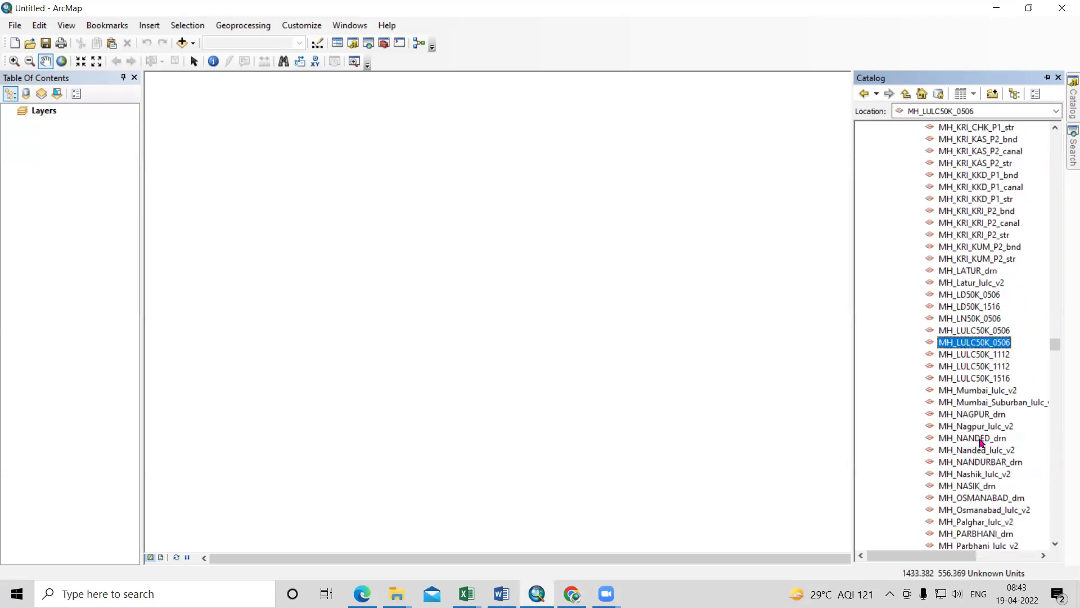
{"action": "left_click", "coordinate": [964, 318]}
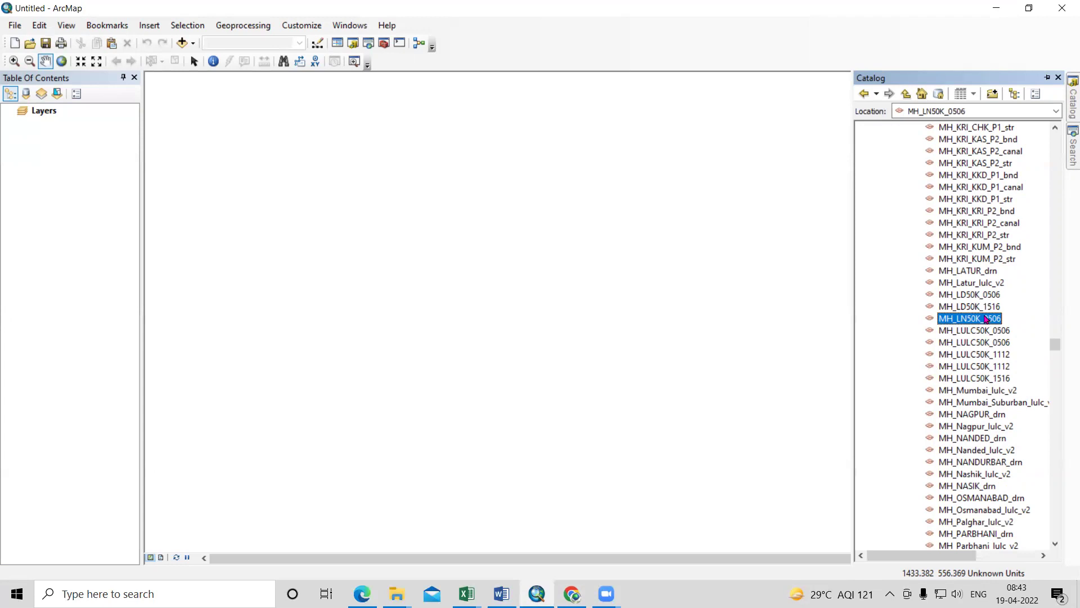
{"action": "left_click_drag", "start_coordinate": [616, 320], "coordinate": [521, 313]}
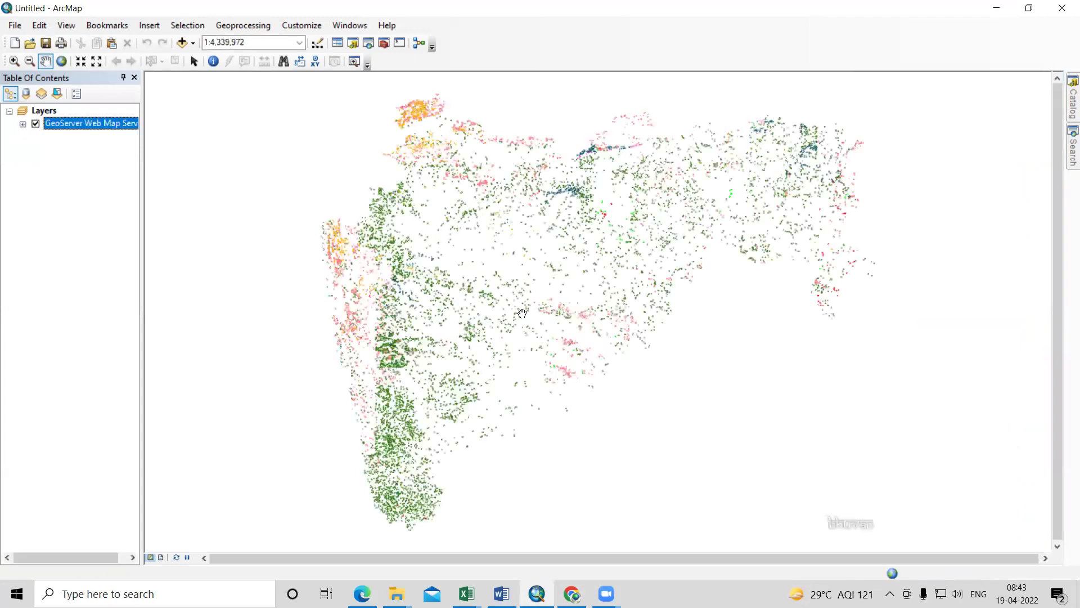
Examine the lineaments of the added WMS layer up close at a scale of 1:800,000.
{"action": "scroll", "coordinate": [423, 327], "scroll_direction": "up", "scroll_amount": 2}
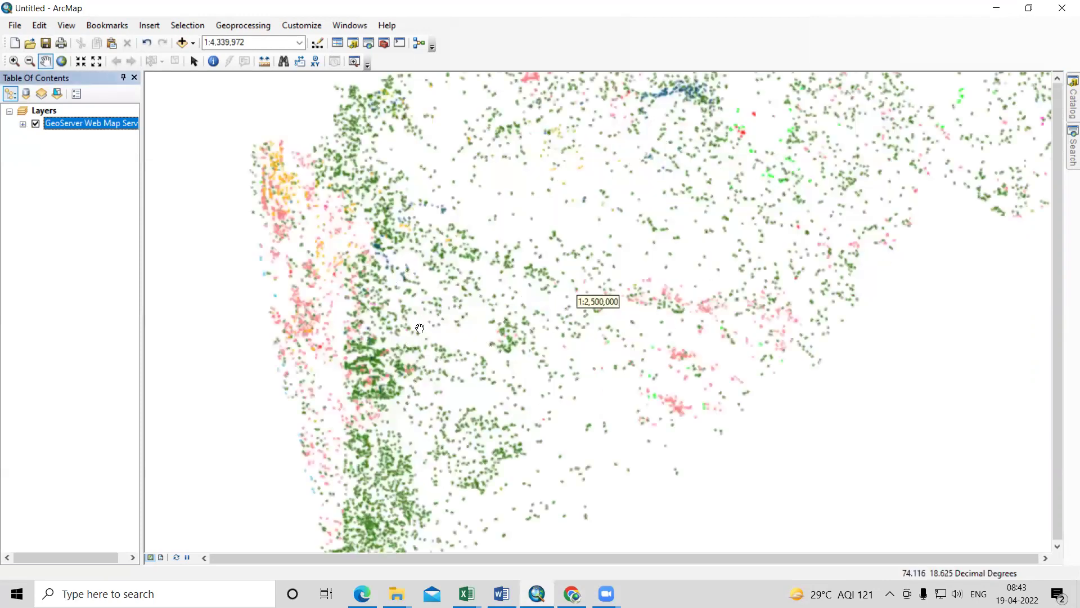
{"action": "scroll", "coordinate": [387, 298], "scroll_direction": "up", "scroll_amount": 4}
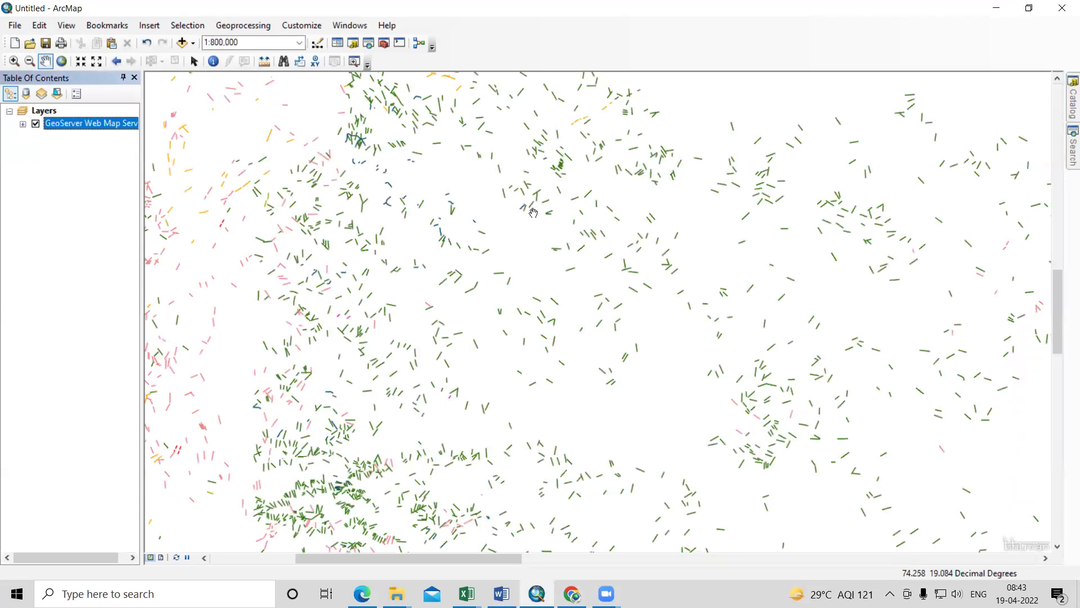
{"action": "left_click_drag", "start_coordinate": [386, 271], "coordinate": [381, 309]}
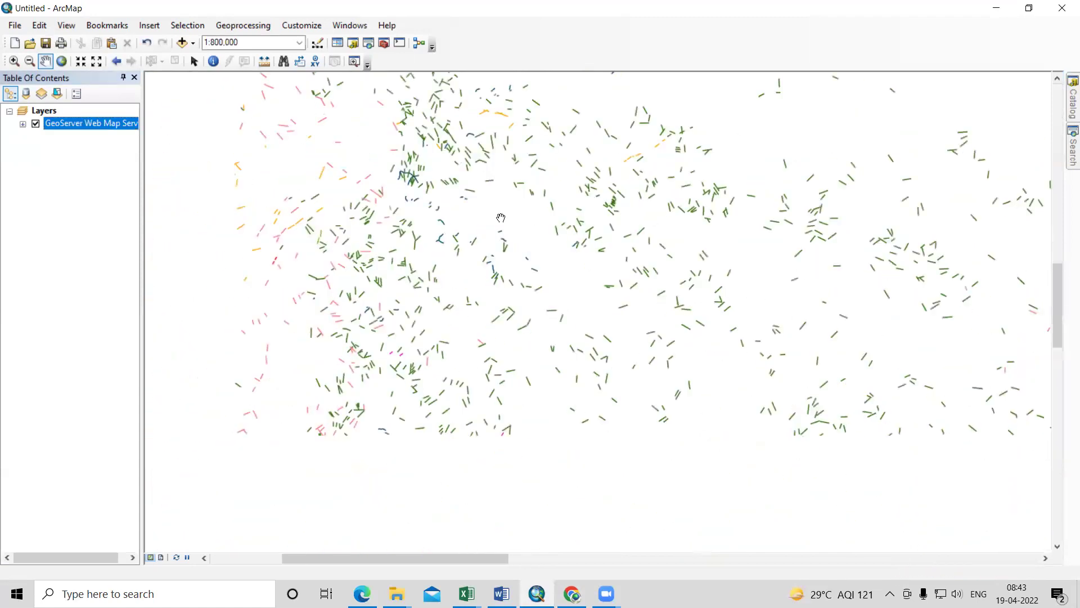
{"action": "left_click_drag", "start_coordinate": [413, 326], "coordinate": [508, 363]}
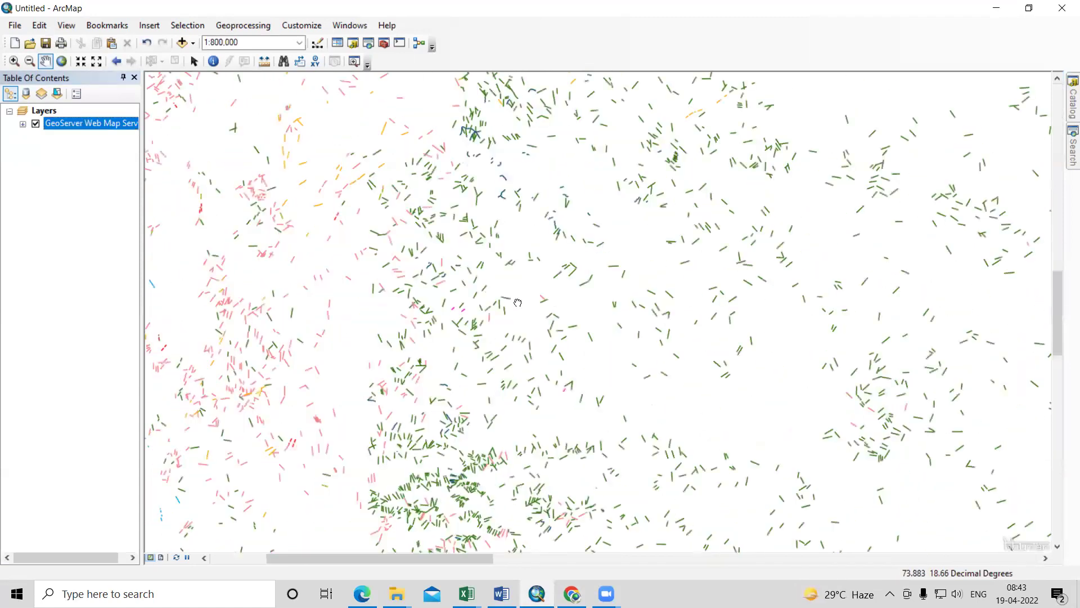
{"action": "left_click_drag", "start_coordinate": [522, 281], "coordinate": [426, 371]}
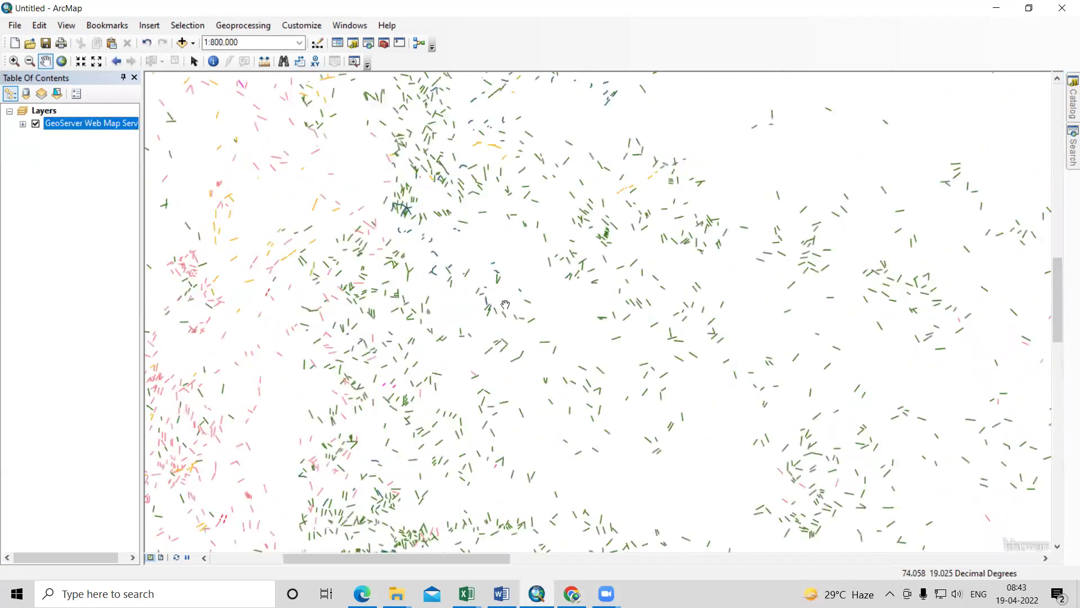
Reopen the catalog and collapse the expanded GeoServer Web Map Service connection under GIS Servers.
{"action": "left_click", "coordinate": [1065, 101]}
{"action": "scroll", "coordinate": [956, 310], "scroll_direction": "up", "scroll_amount": 10}
{"action": "scroll", "coordinate": [929, 264], "scroll_direction": "up", "scroll_amount": 20}
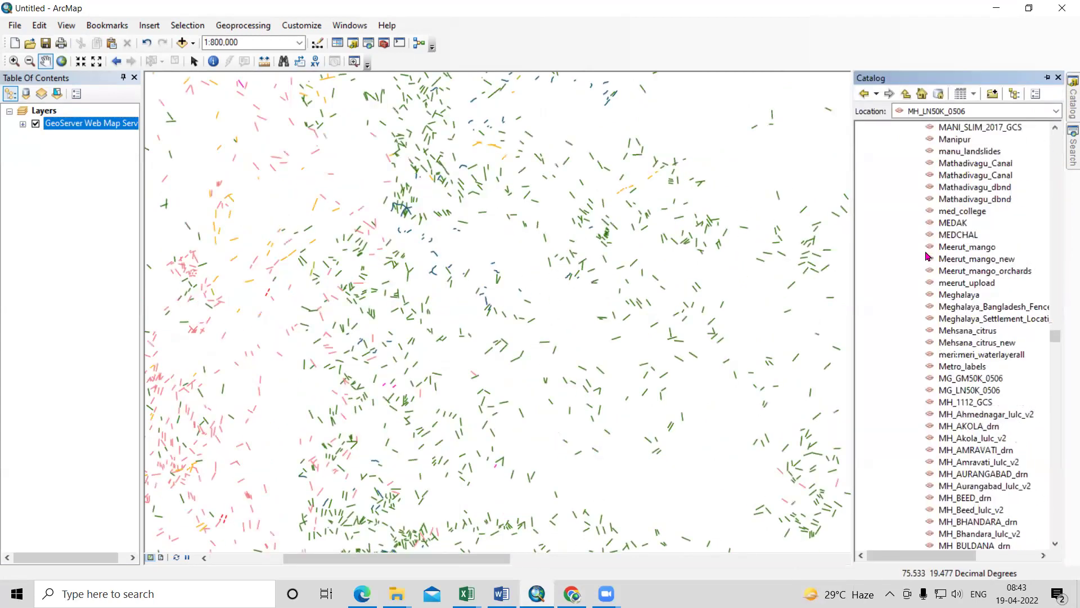
{"action": "scroll", "coordinate": [929, 254], "scroll_direction": "up", "scroll_amount": 15}
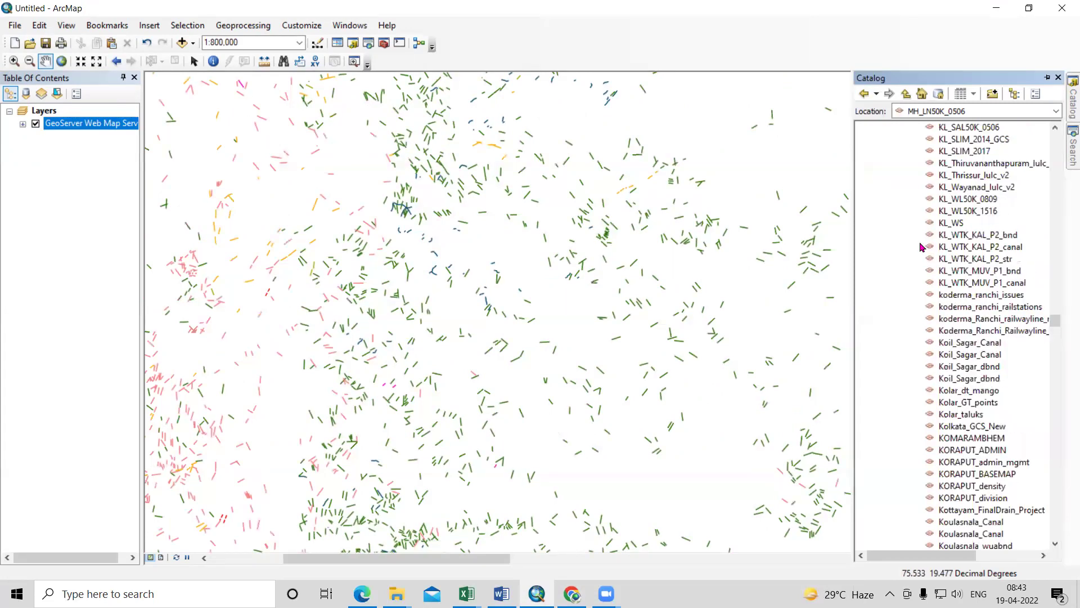
{"action": "left_click_drag", "start_coordinate": [1056, 322], "coordinate": [1063, 140]}
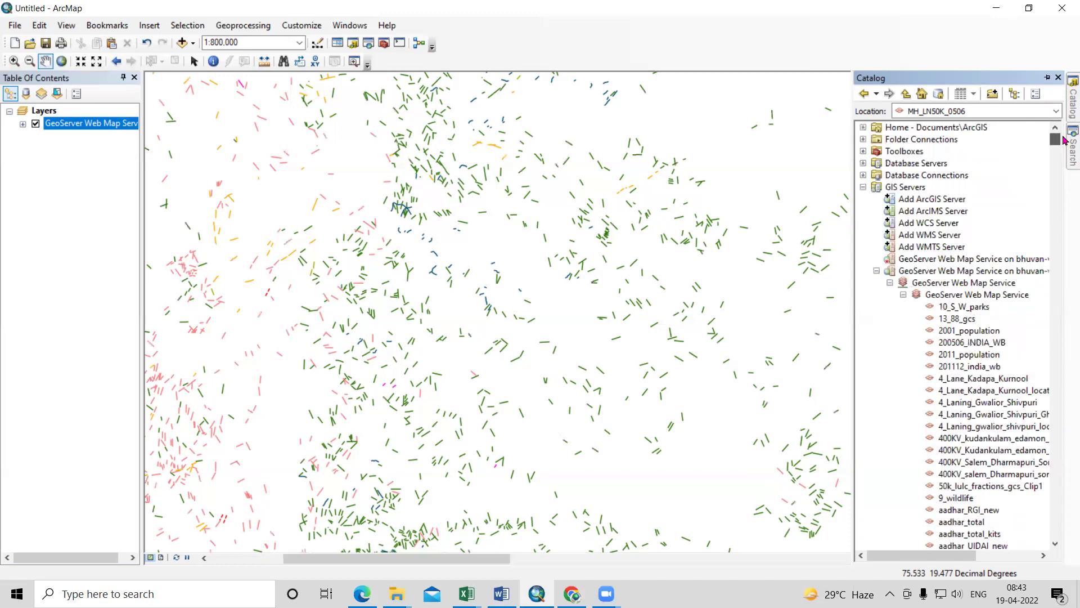
{"action": "left_click", "coordinate": [876, 271]}
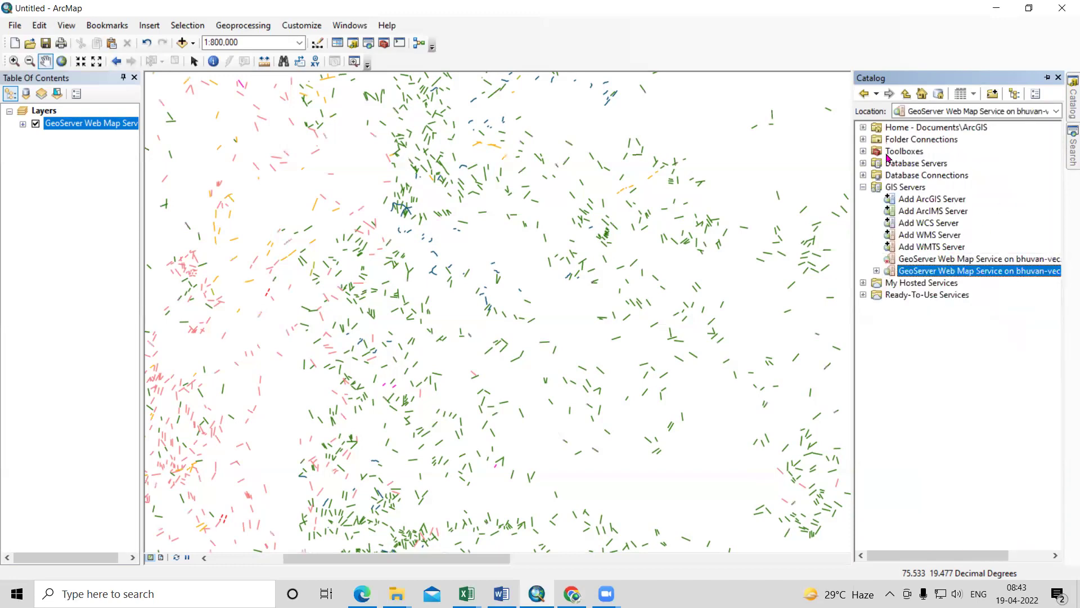
Browse the folder connection D:\ to the Video Lecture folder and add Study_area.shp to the map above the WMS layer.
{"action": "double_click", "coordinate": [912, 142]}
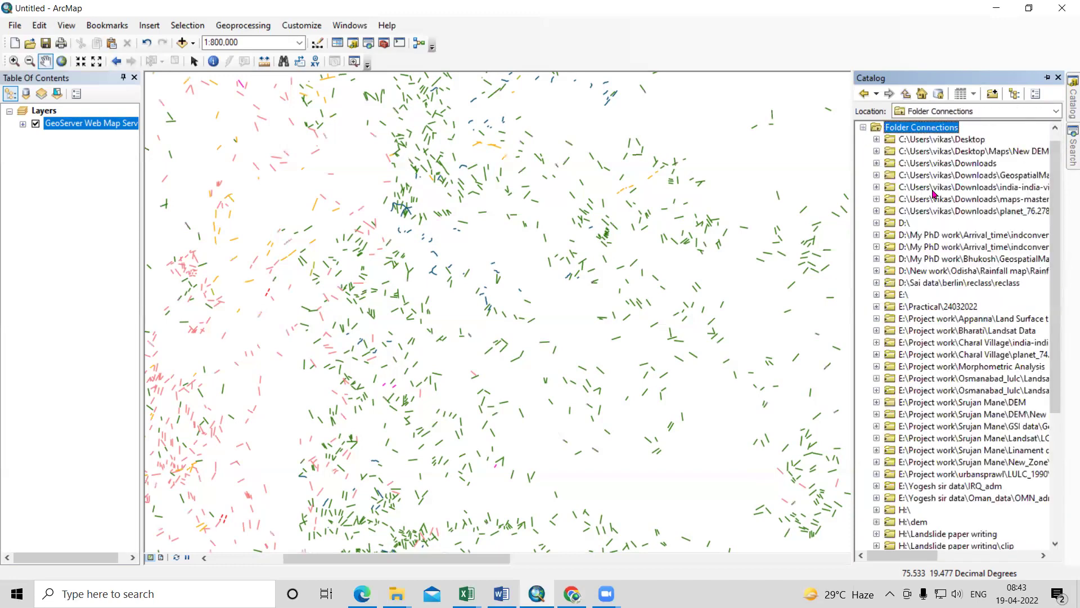
{"action": "double_click", "coordinate": [902, 223]}
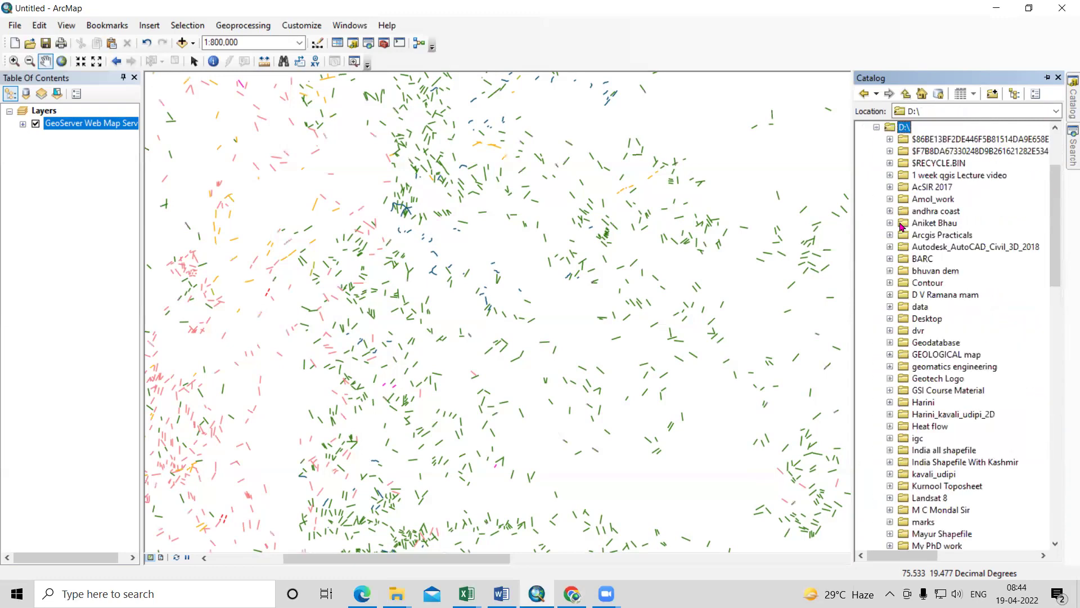
{"action": "scroll", "coordinate": [935, 331], "scroll_direction": "down", "scroll_amount": 7}
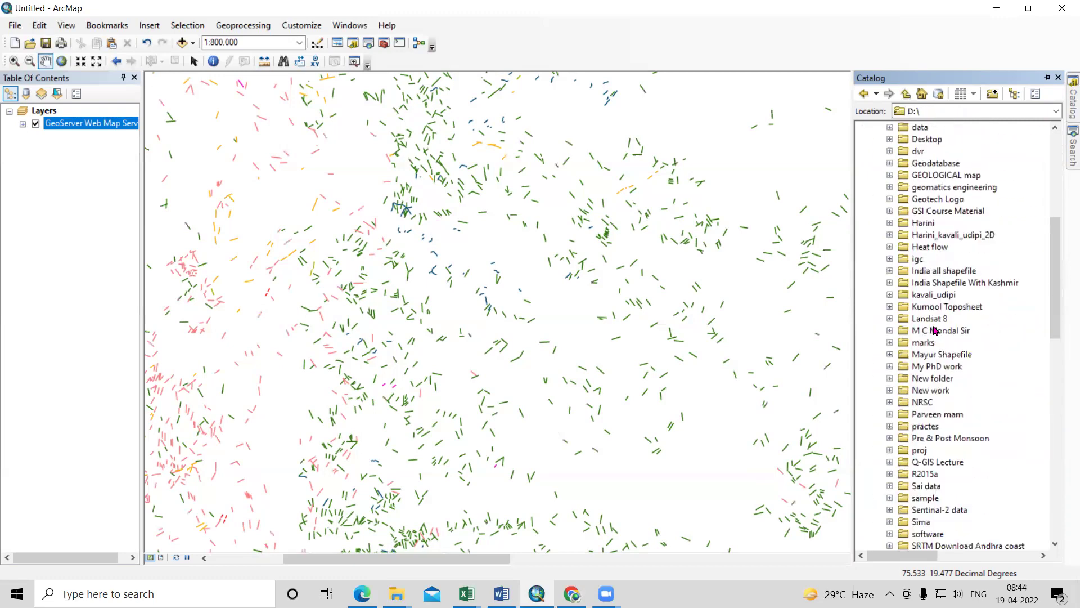
{"action": "left_click", "coordinate": [926, 169]}
{"action": "scroll", "coordinate": [937, 533], "scroll_direction": "down", "scroll_amount": 1}
{"action": "double_click", "coordinate": [937, 533]}
{"action": "scroll", "coordinate": [960, 438], "scroll_direction": "down", "scroll_amount": 4}
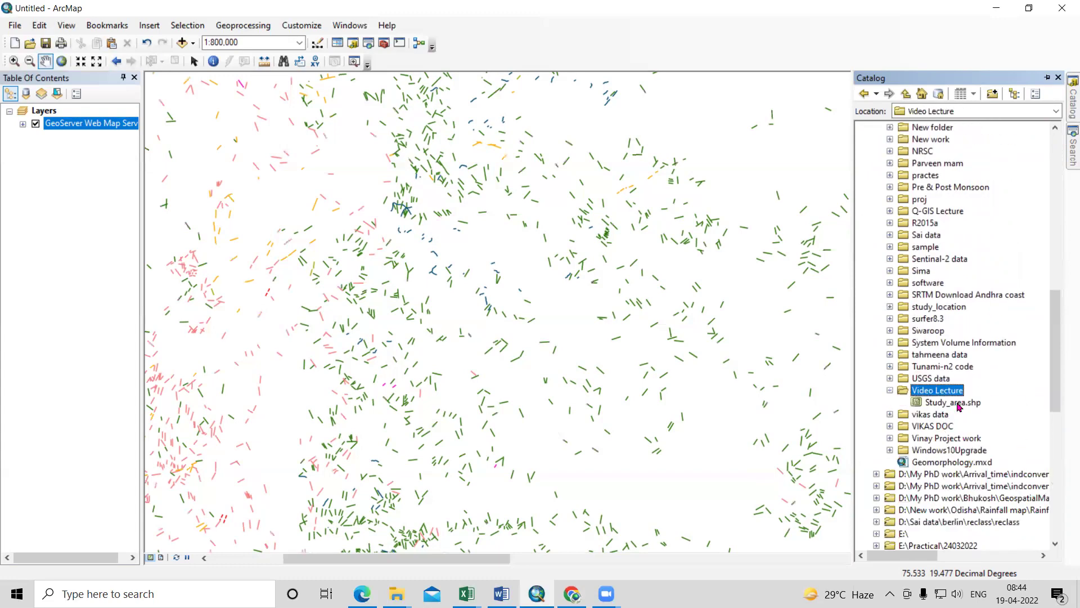
{"action": "left_click_drag", "start_coordinate": [959, 403], "coordinate": [124, 222]}
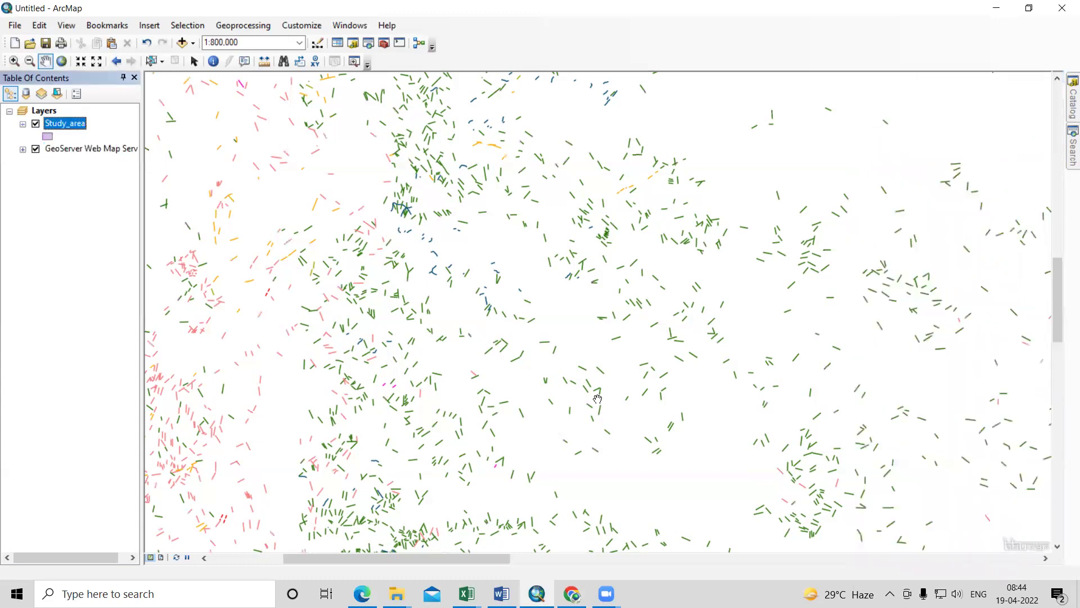
Zoom to the Study_area layer and symbolize it with no fill and a thick black outline so the lineaments show through.
{"action": "right_click", "coordinate": [68, 130]}
{"action": "left_click", "coordinate": [109, 202]}
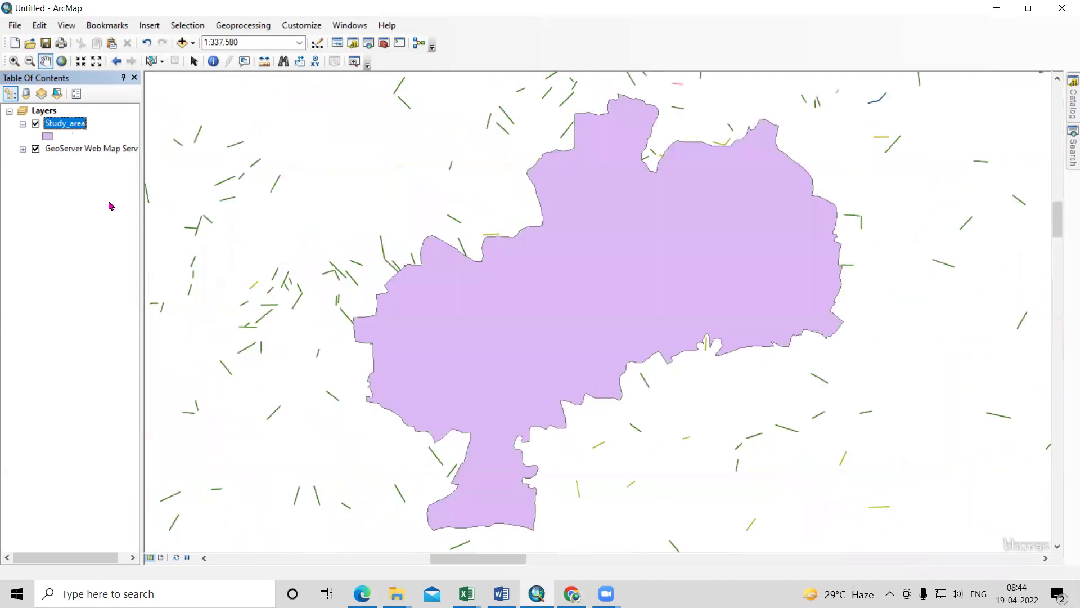
{"action": "left_click", "coordinate": [48, 136]}
{"action": "left_click", "coordinate": [580, 252]}
{"action": "left_click", "coordinate": [880, 249]}
{"action": "left_click", "coordinate": [803, 429]}
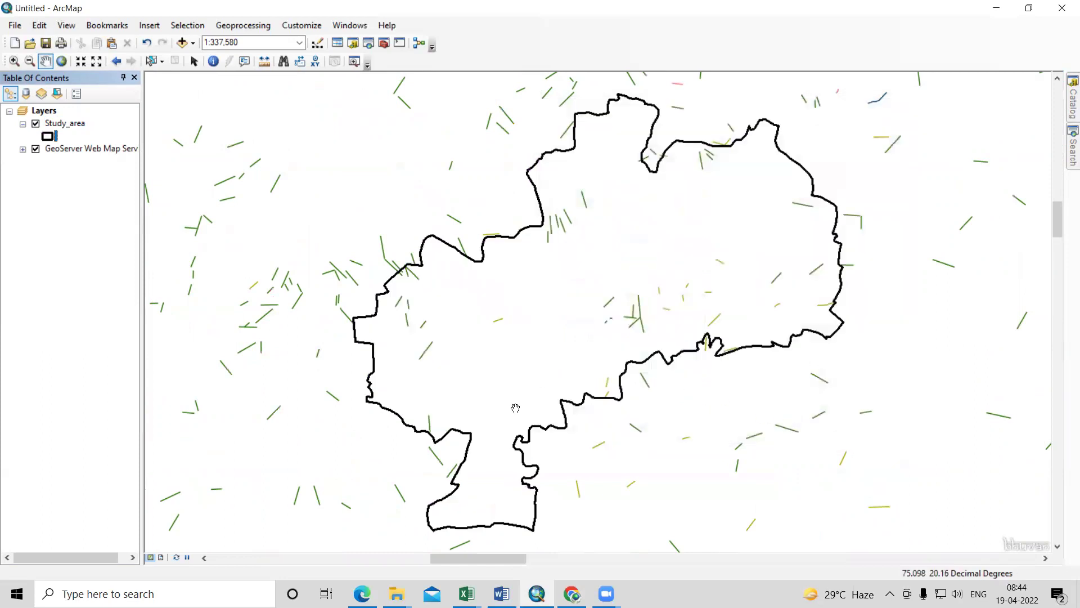
{"action": "left_click_drag", "start_coordinate": [695, 311], "coordinate": [604, 352]}
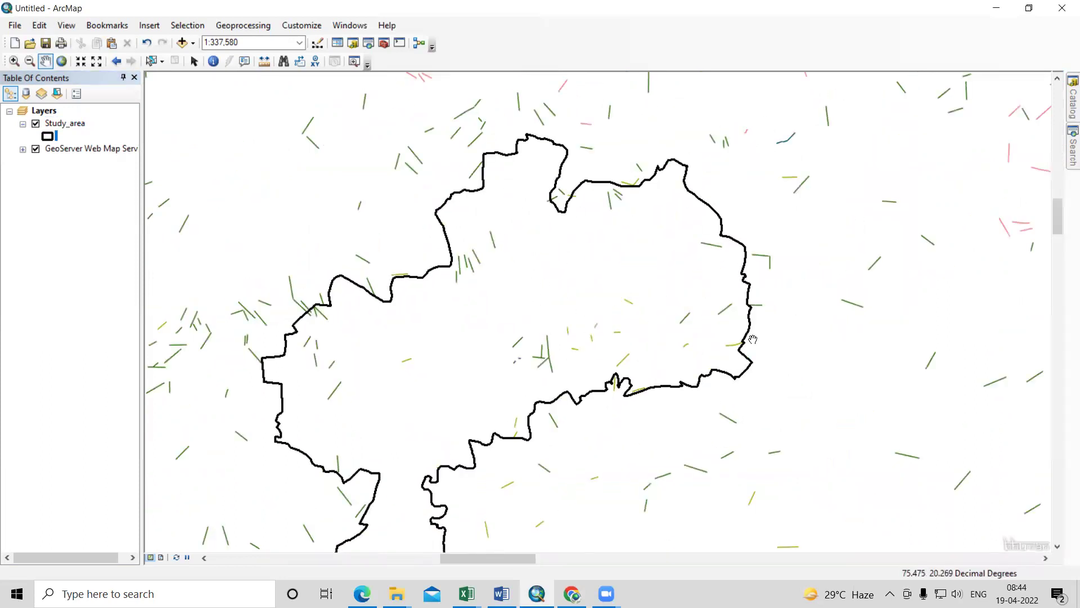
{"action": "left_click_drag", "start_coordinate": [478, 366], "coordinate": [494, 303]}
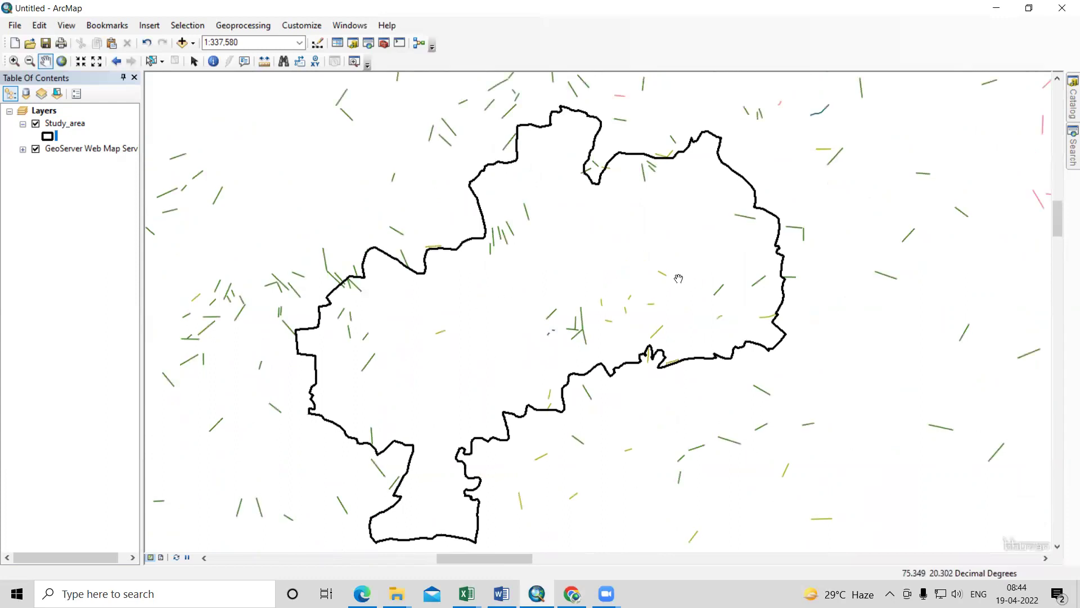
Reopen the catalog and refresh the D:\ folder connection.
{"action": "left_click", "coordinate": [1073, 98]}
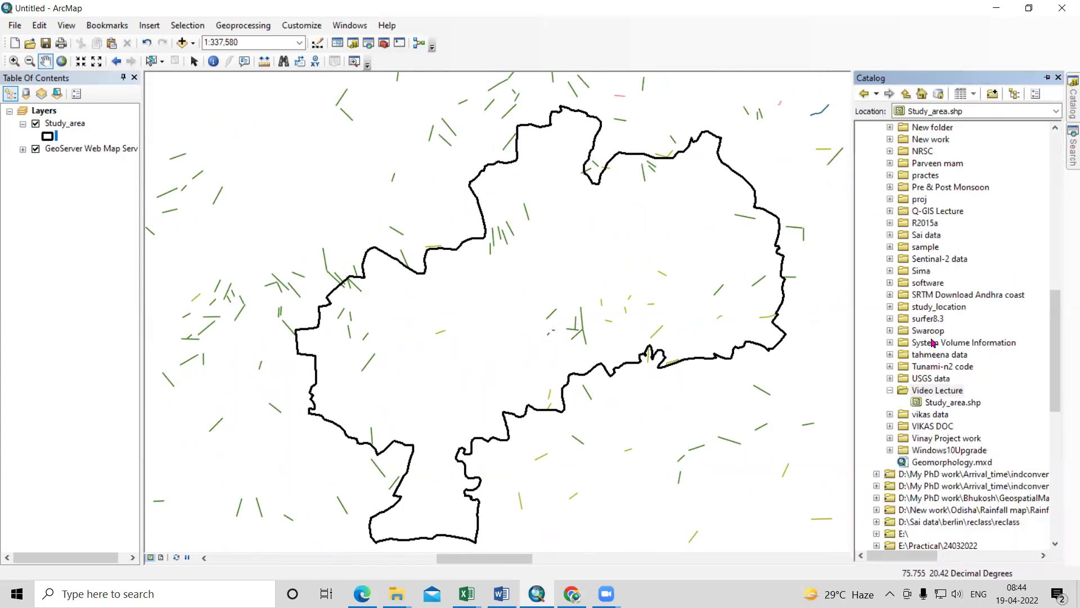
{"action": "left_click", "coordinate": [927, 392]}
{"action": "right_click", "coordinate": [927, 392]}
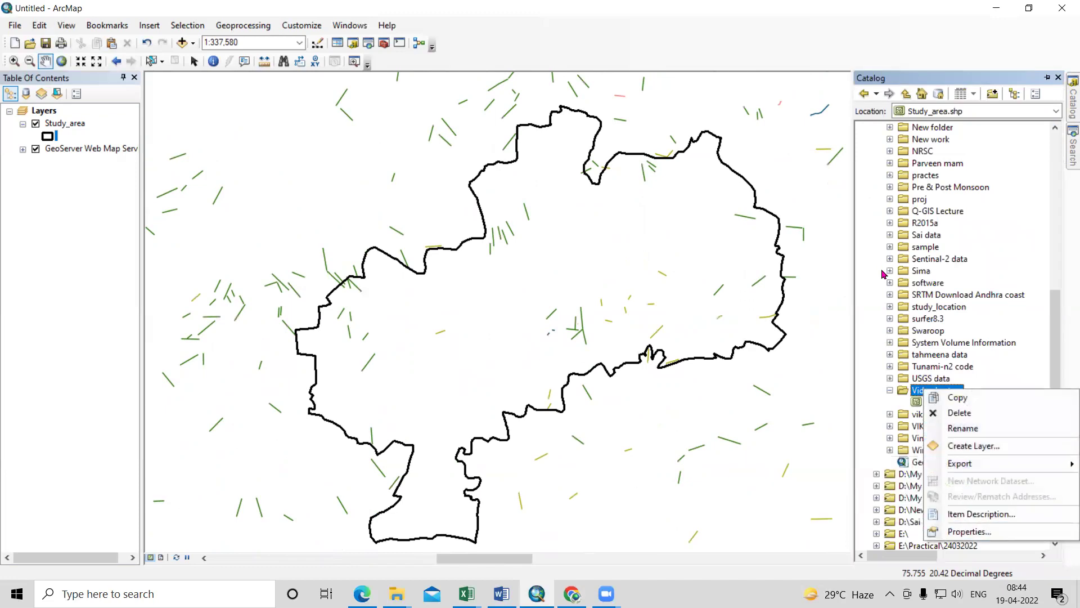
{"action": "scroll", "coordinate": [951, 202], "scroll_direction": "up", "scroll_amount": 15}
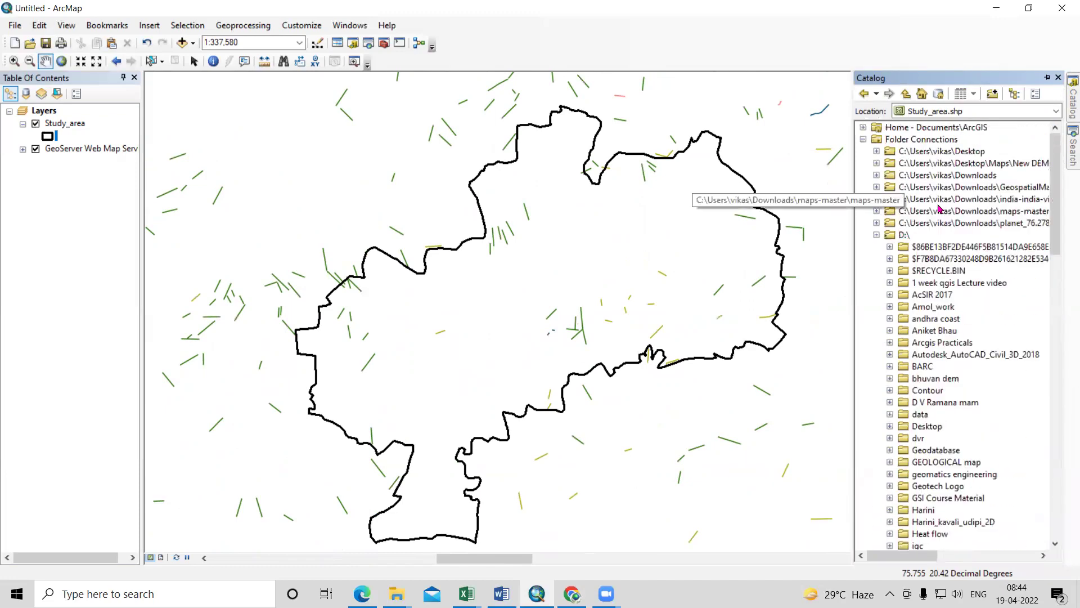
{"action": "right_click", "coordinate": [903, 234]}
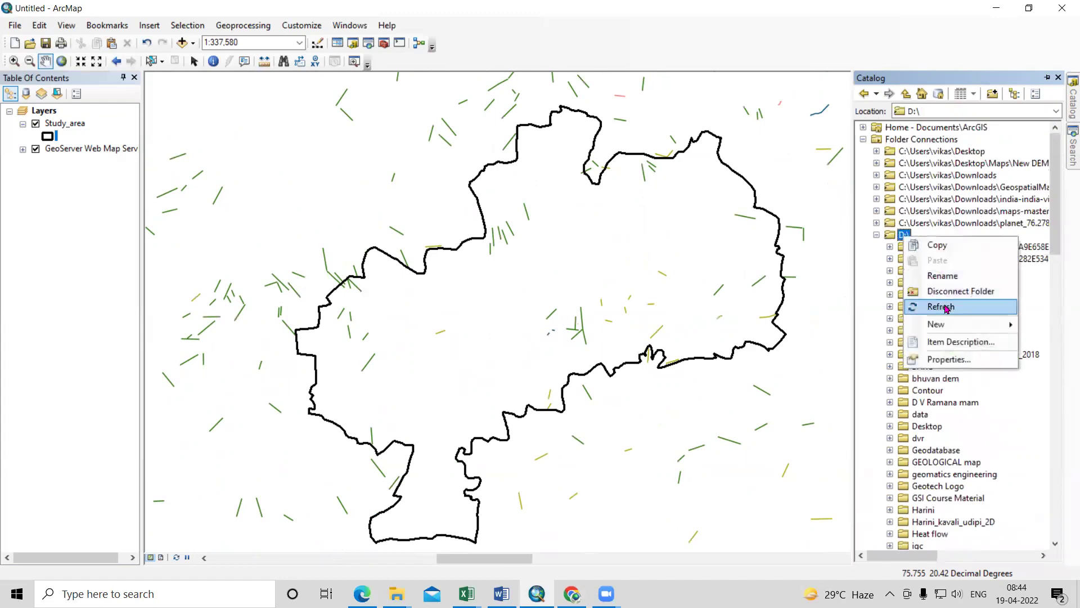
{"action": "left_click", "coordinate": [930, 306]}
Start a new shapefile in the Video Lecture folder, keeping the name New_Shapefile, and set its feature type to Polyline.
{"action": "key", "text": "v"}
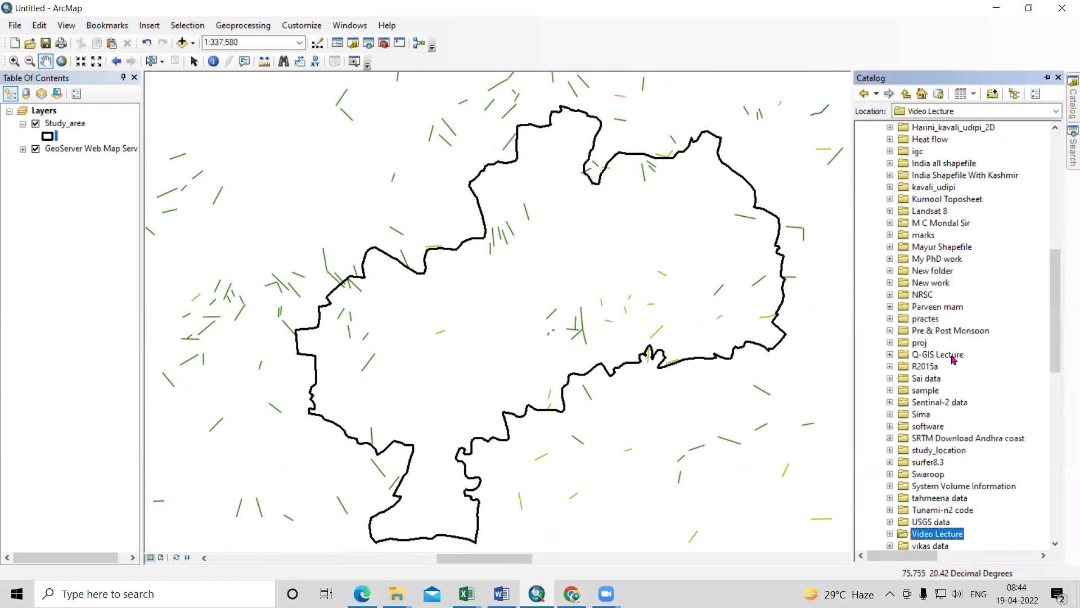
{"action": "scroll", "coordinate": [961, 393], "scroll_direction": "down", "scroll_amount": 4}
{"action": "right_click", "coordinate": [931, 395]}
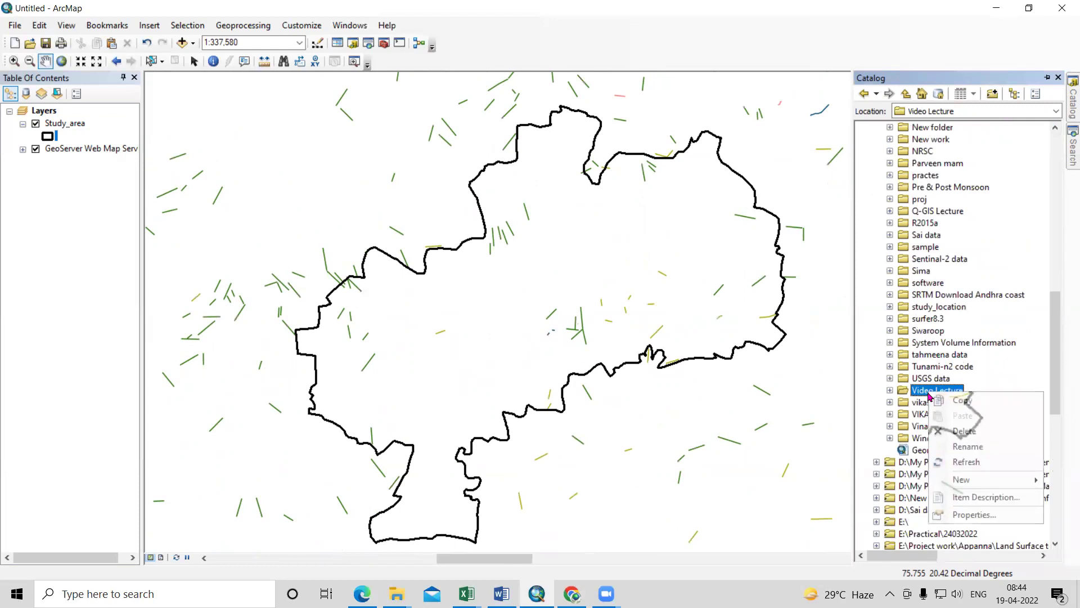
{"action": "mouse_move", "coordinate": [966, 481]}
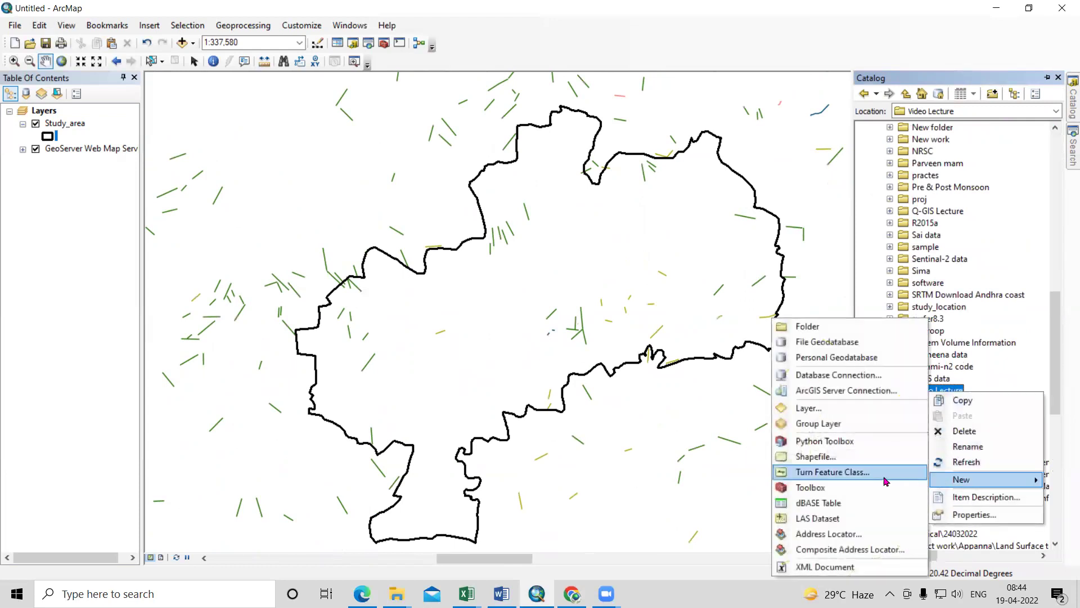
{"action": "left_click", "coordinate": [839, 457]}
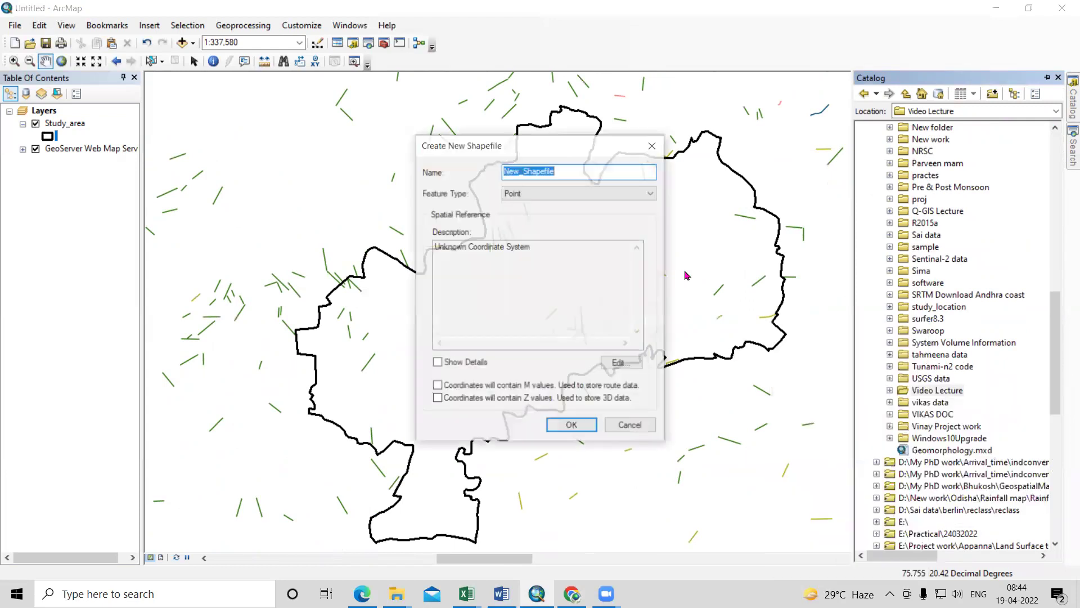
{"action": "left_click", "coordinate": [553, 196]}
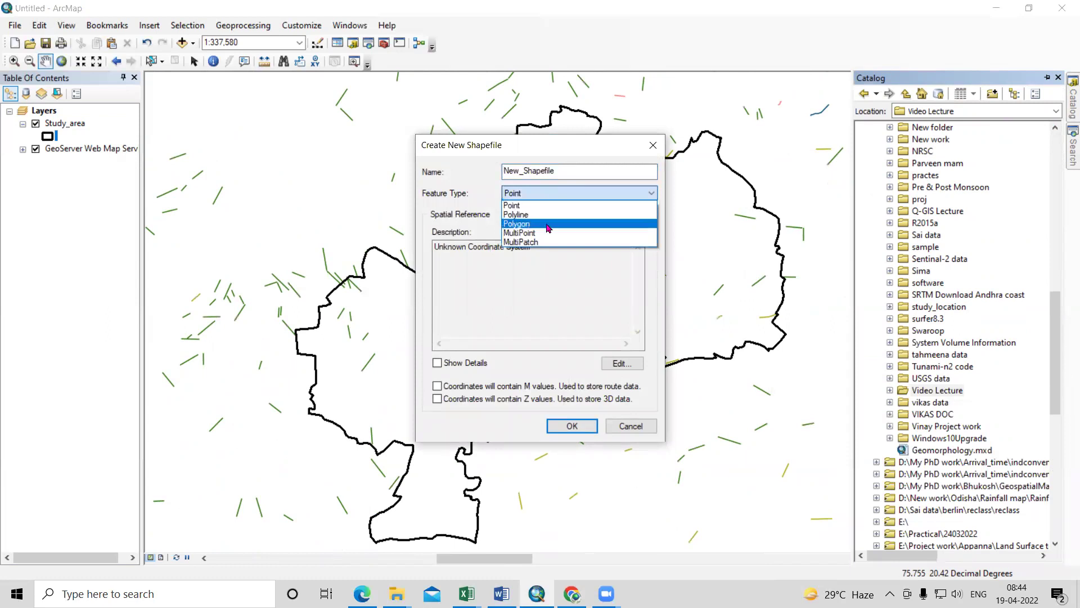
{"action": "left_click", "coordinate": [542, 215]}
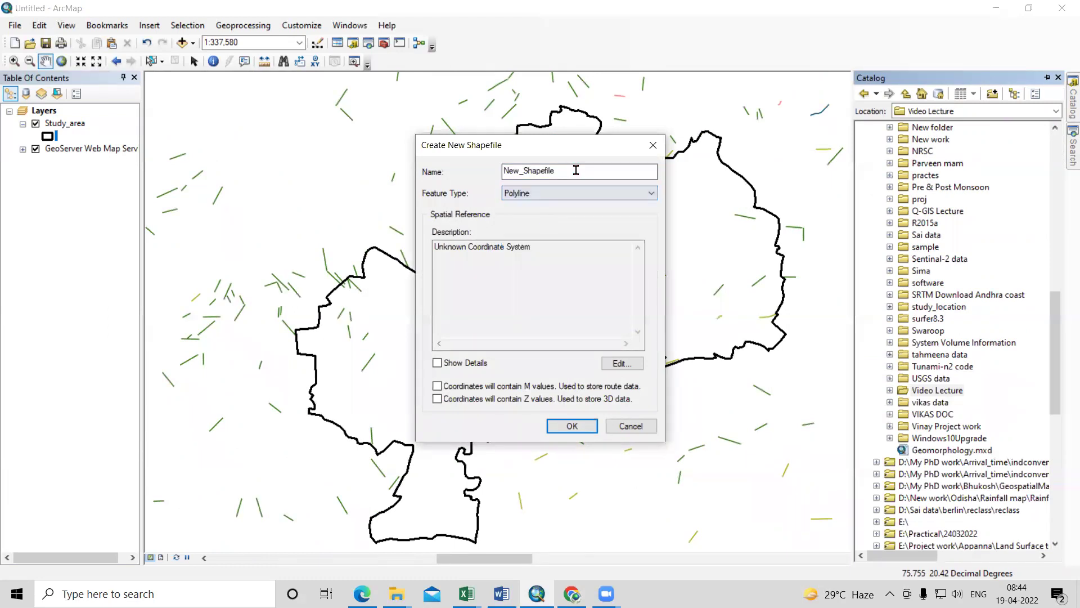
Assign the geographic coordinate system WGS 1984 from the World group to the shapefile and create it.
{"action": "left_click", "coordinate": [621, 364]}
{"action": "double_click", "coordinate": [487, 193]}
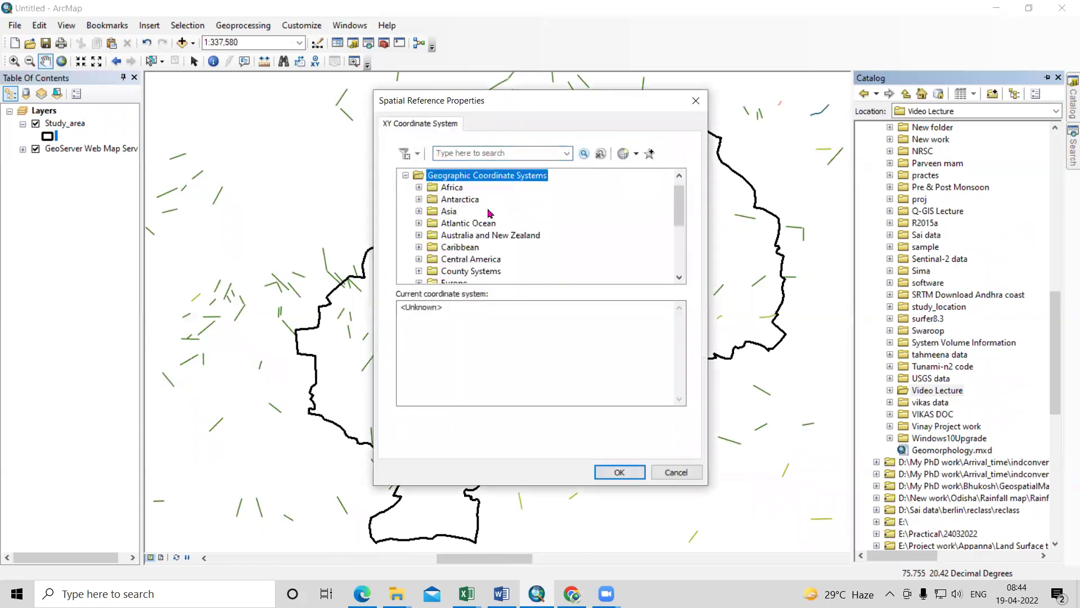
{"action": "scroll", "coordinate": [490, 236], "scroll_direction": "down", "scroll_amount": 3}
{"action": "double_click", "coordinate": [452, 262]}
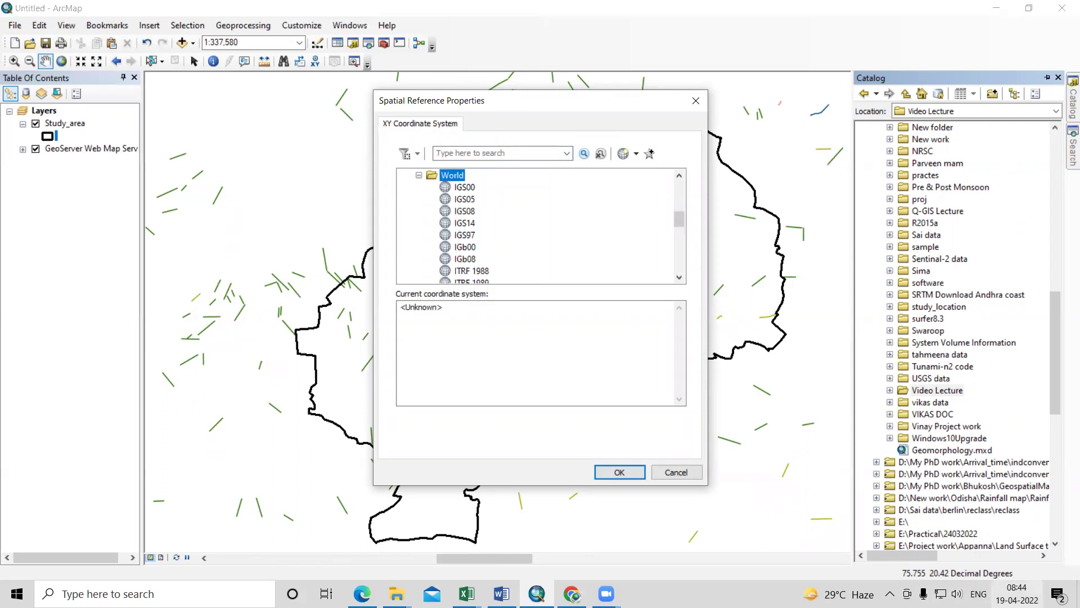
{"action": "scroll", "coordinate": [489, 270], "scroll_direction": "down", "scroll_amount": 8}
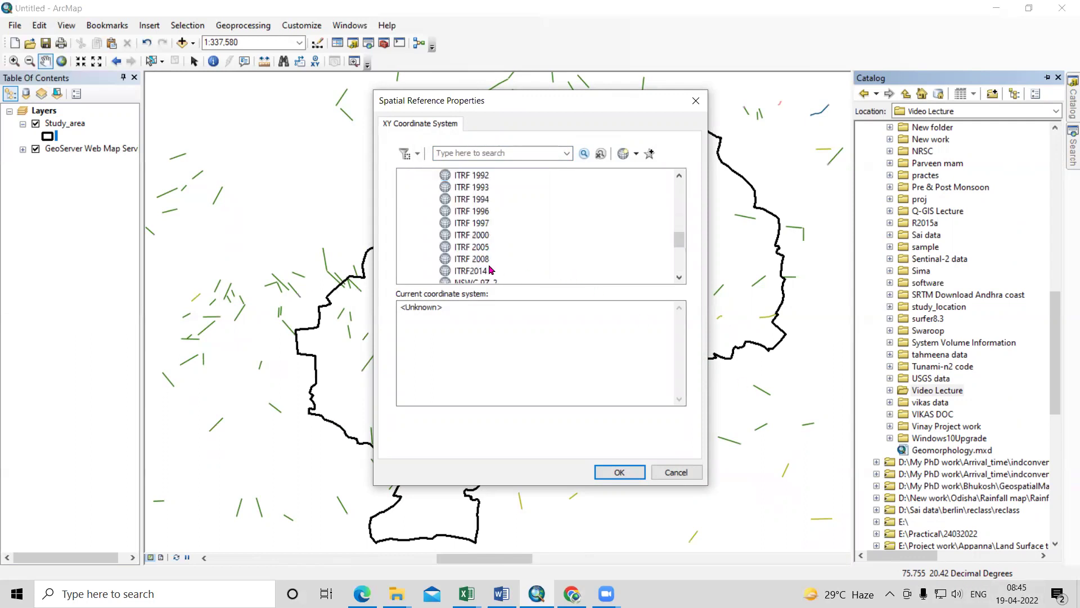
{"action": "left_click", "coordinate": [472, 187]}
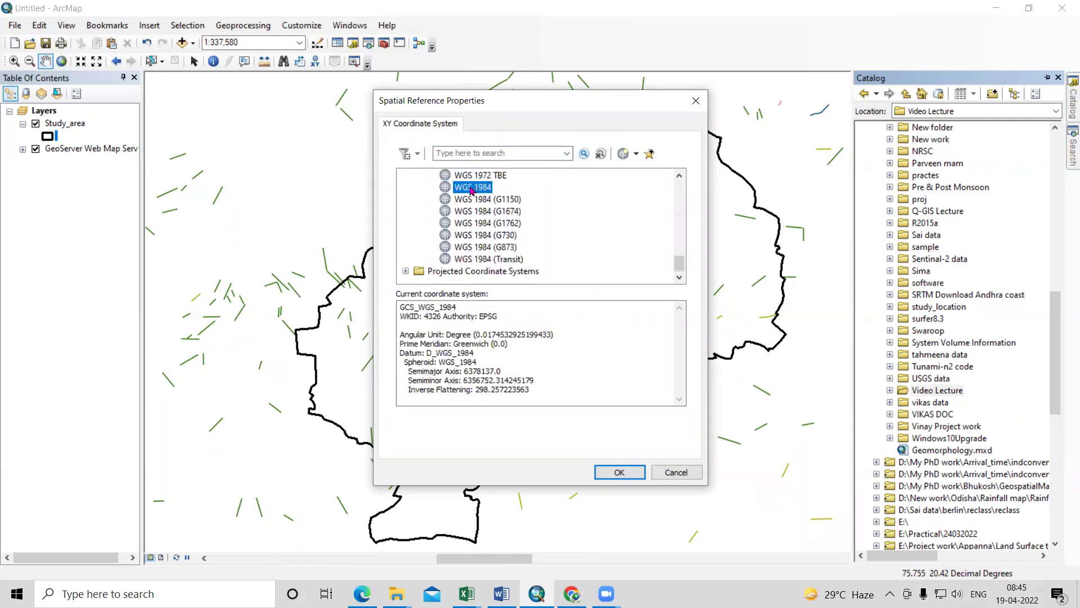
{"action": "left_click", "coordinate": [619, 471]}
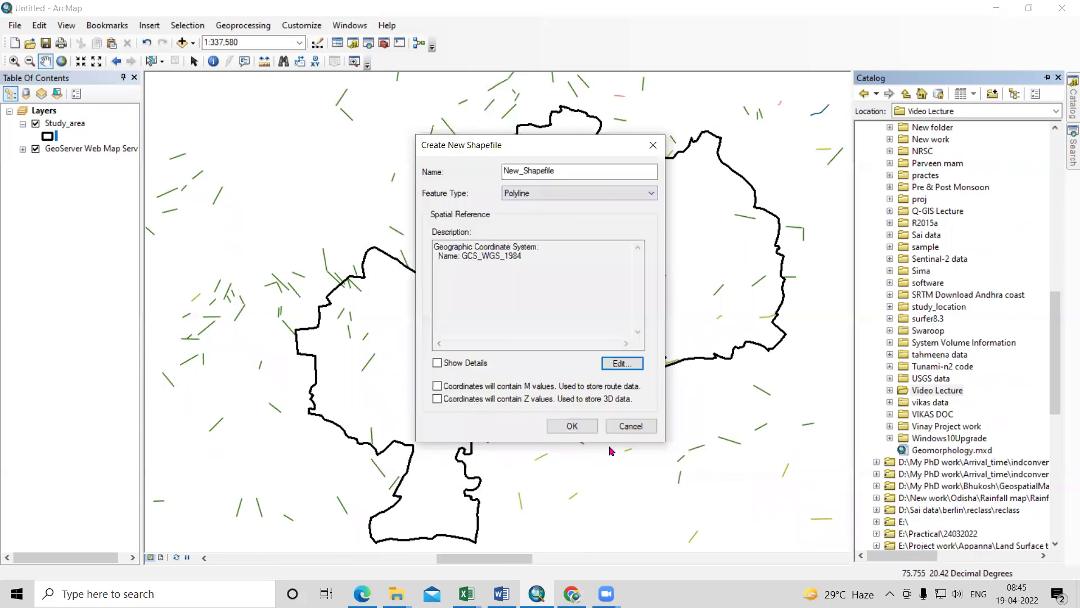
{"action": "left_click", "coordinate": [567, 429]}
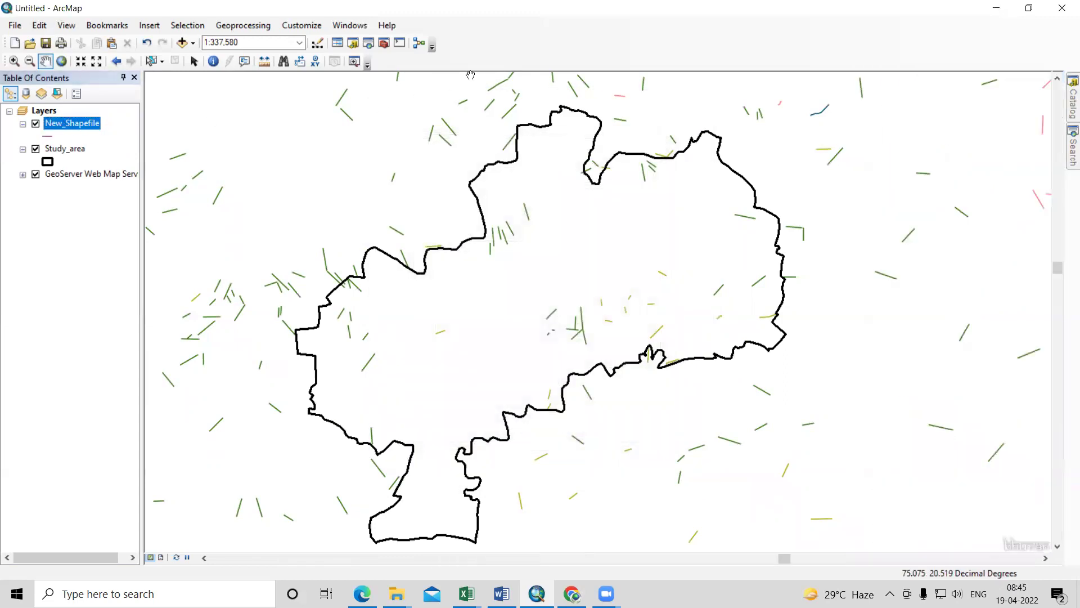
Show the Editor toolbar and start an edit session so features can be created.
{"action": "right_click", "coordinate": [530, 51]}
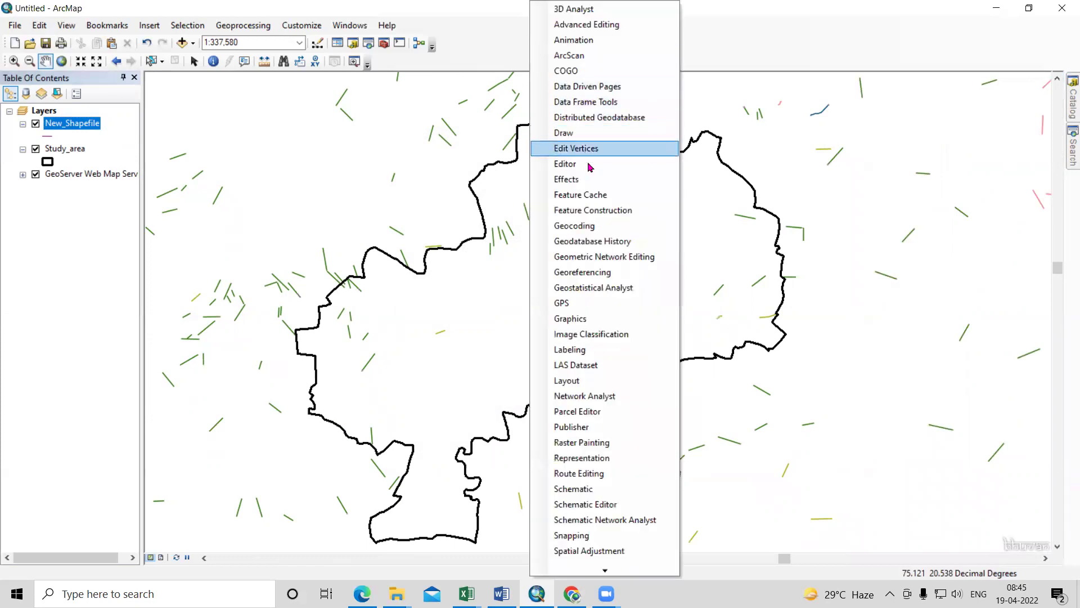
{"action": "left_click", "coordinate": [554, 164]}
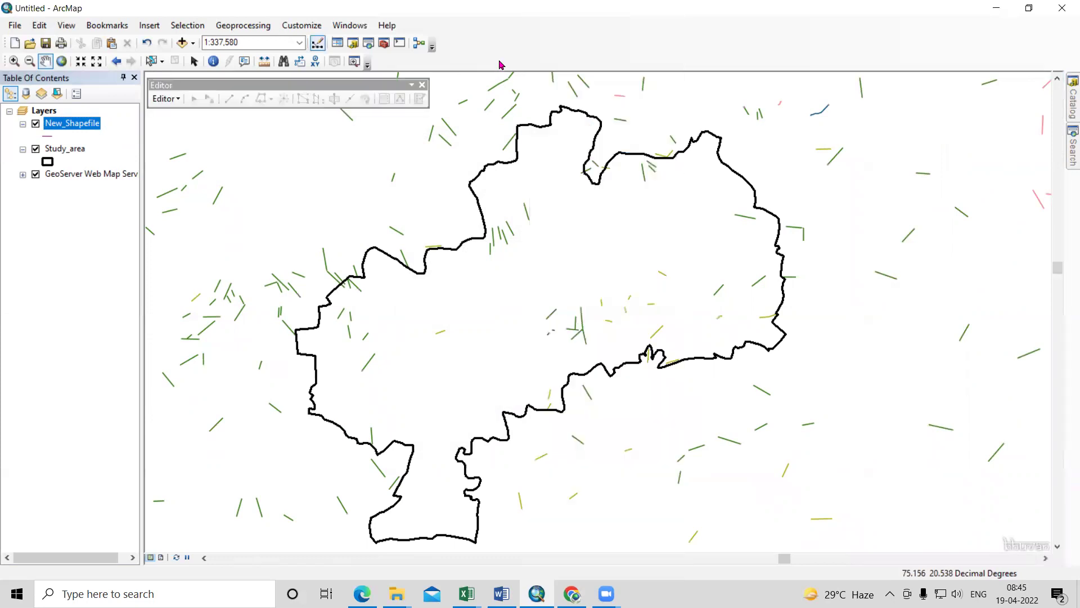
{"action": "left_click", "coordinate": [163, 100]}
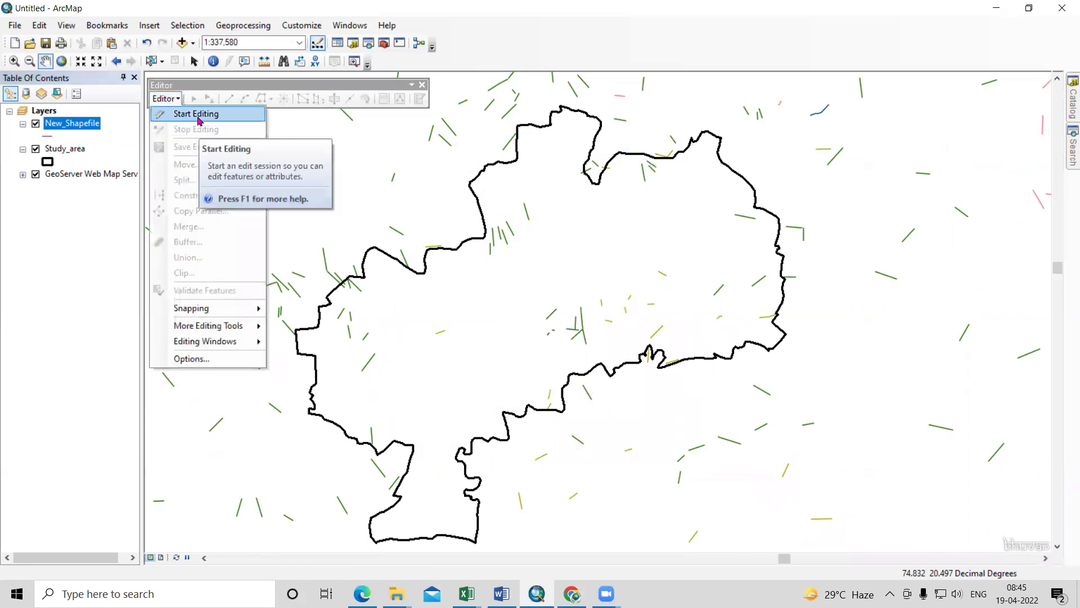
{"action": "left_click", "coordinate": [197, 115]}
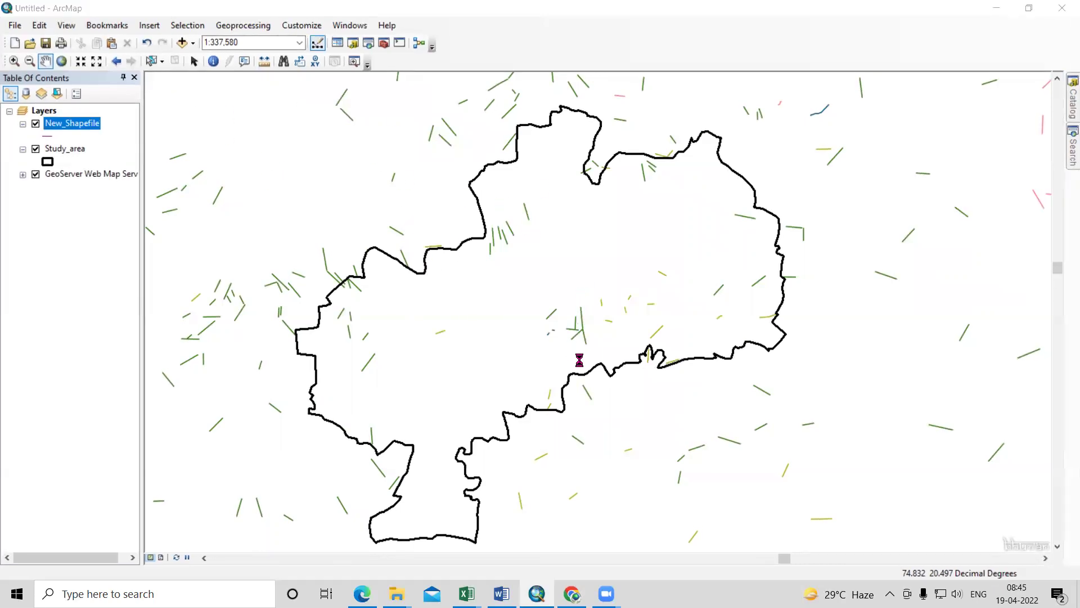
{"action": "key", "text": "alt+Tab"}
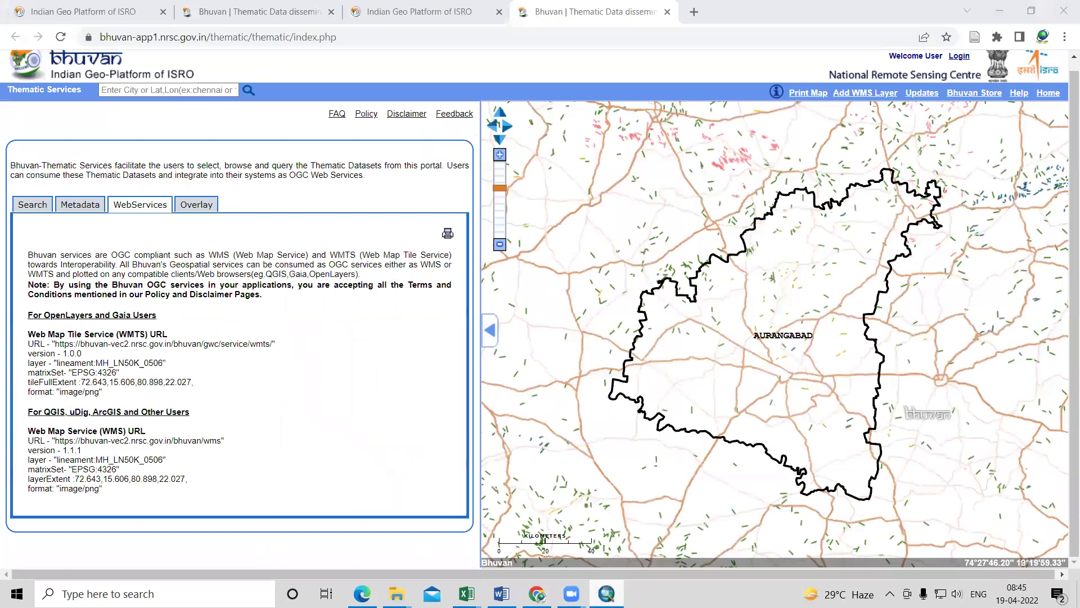
{"action": "mouse_move", "coordinate": [606, 594]}
{"action": "left_click", "coordinate": [588, 546]}
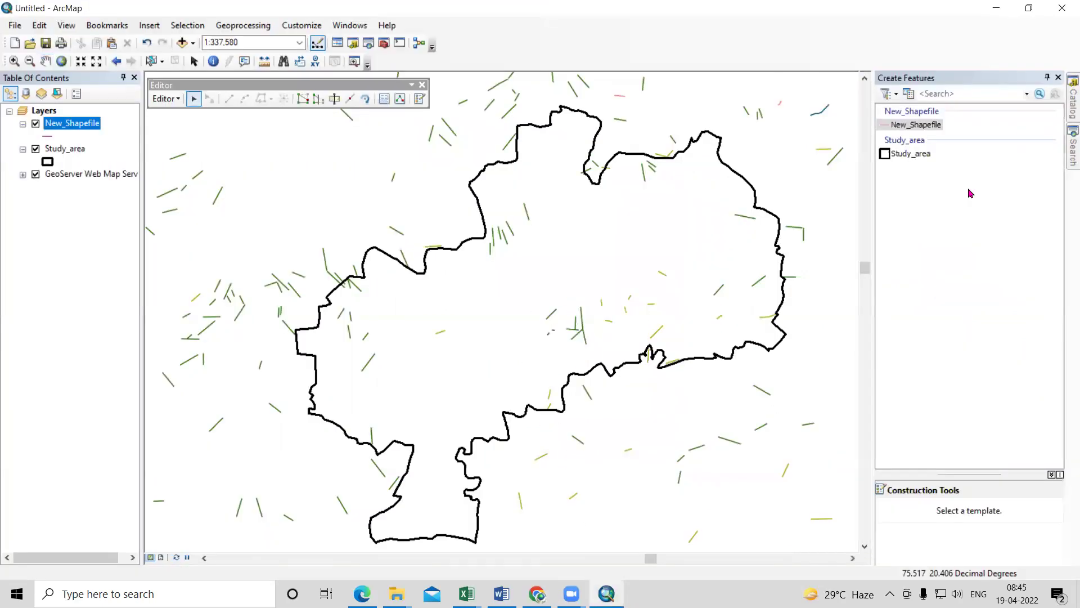
Using the New_Shapefile line template, trace the two successive northeast-trending lineaments in the western part of the study area.
{"action": "left_click", "coordinate": [917, 127]}
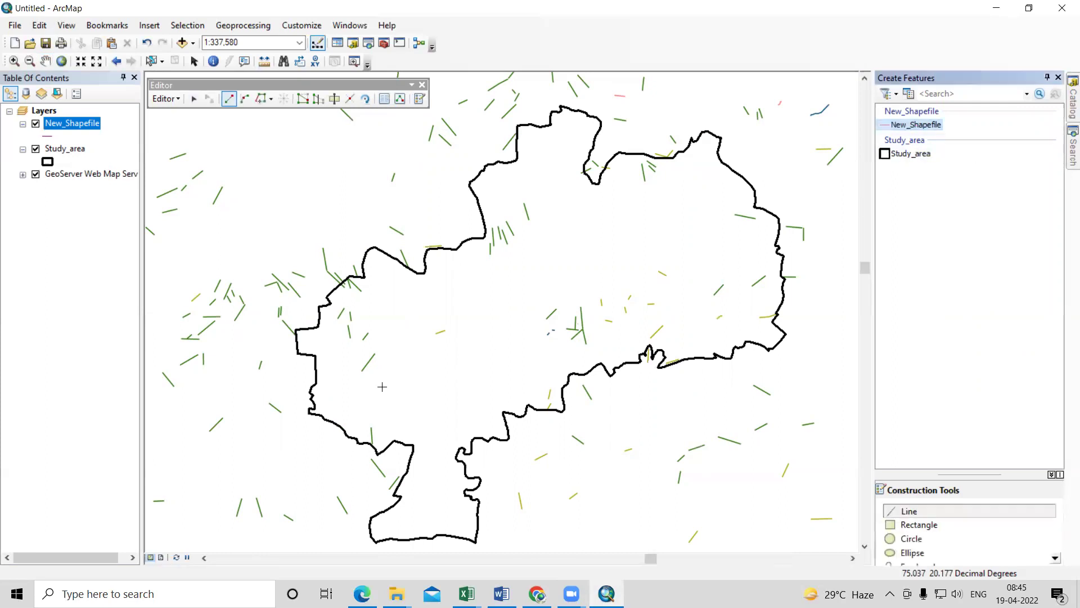
{"action": "scroll", "coordinate": [382, 386], "scroll_direction": "up", "scroll_amount": 3}
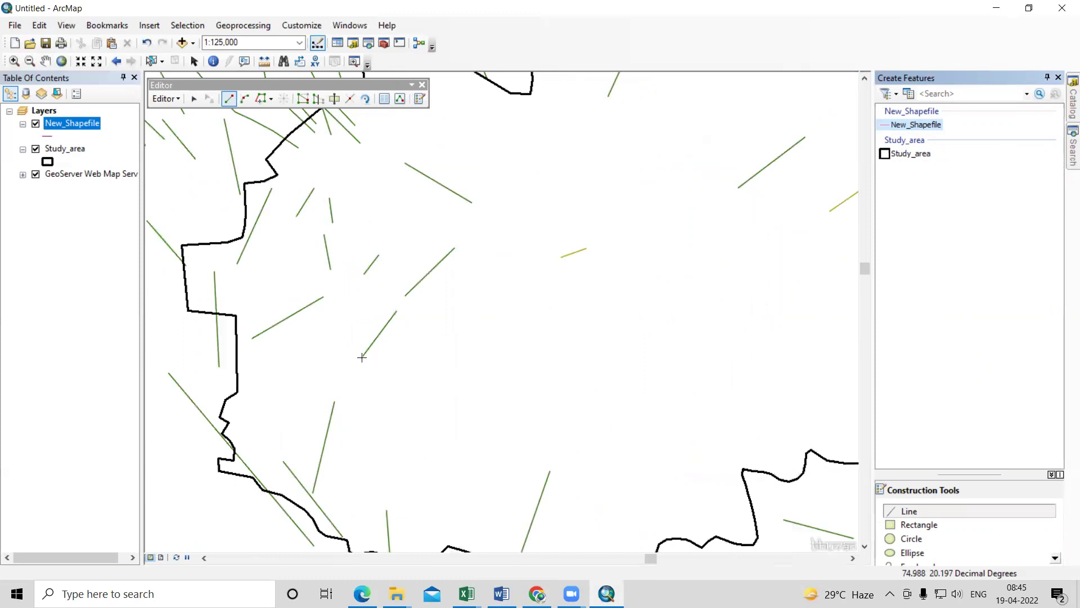
{"action": "left_click", "coordinate": [361, 357]}
{"action": "double_click", "coordinate": [396, 311]}
{"action": "left_click", "coordinate": [404, 295]}
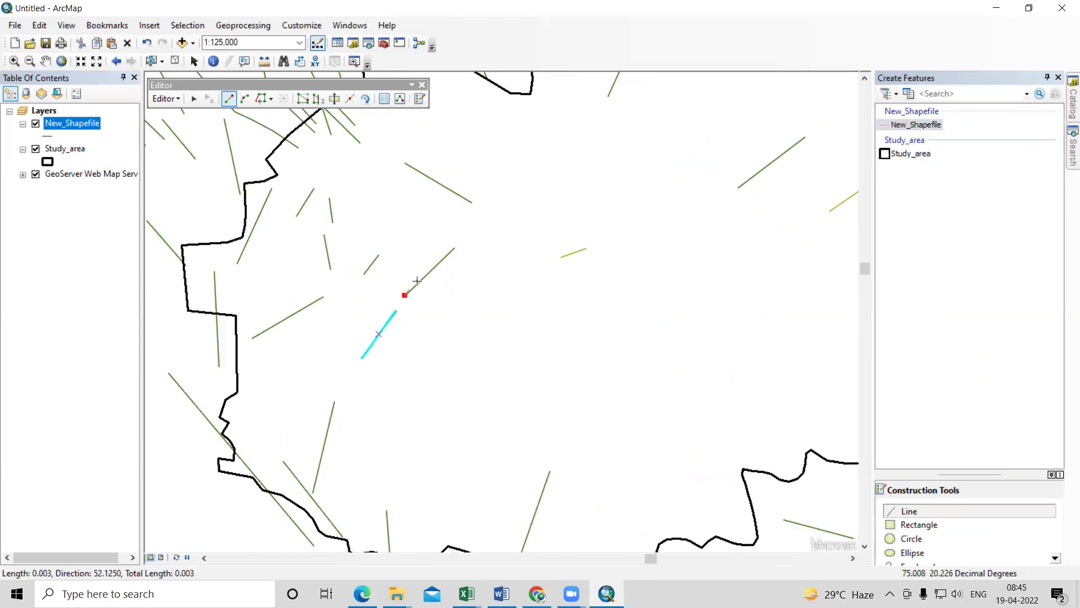
{"action": "double_click", "coordinate": [454, 245]}
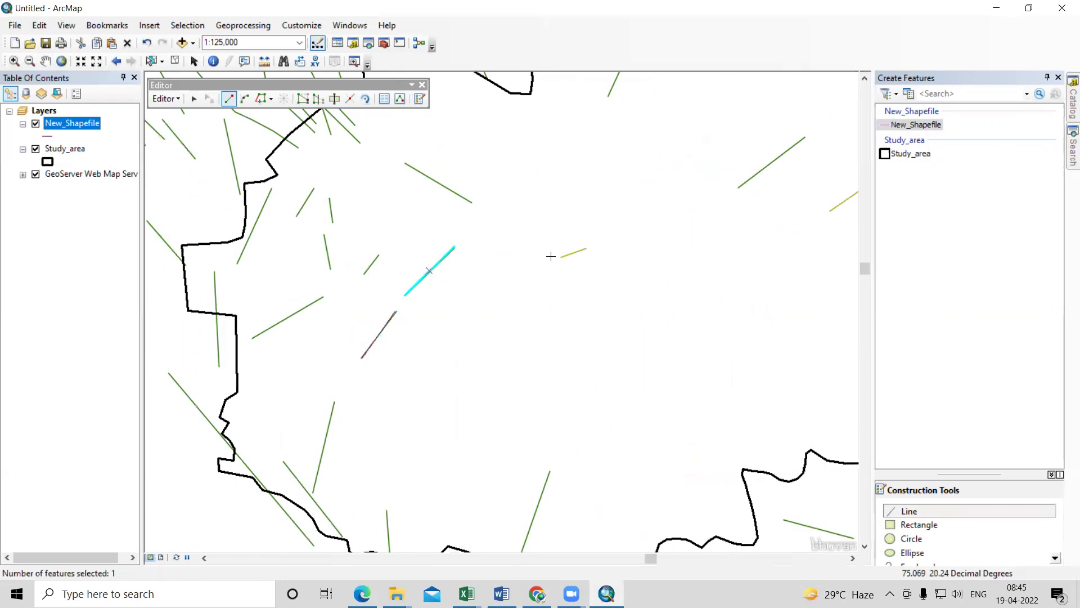
Trace the short yellow lineament east of the two drawn lines and the southeast-sloping lineament north of them.
{"action": "scroll", "coordinate": [581, 248], "scroll_direction": "up", "scroll_amount": 1}
{"action": "scroll", "coordinate": [582, 248], "scroll_direction": "up", "scroll_amount": 2}
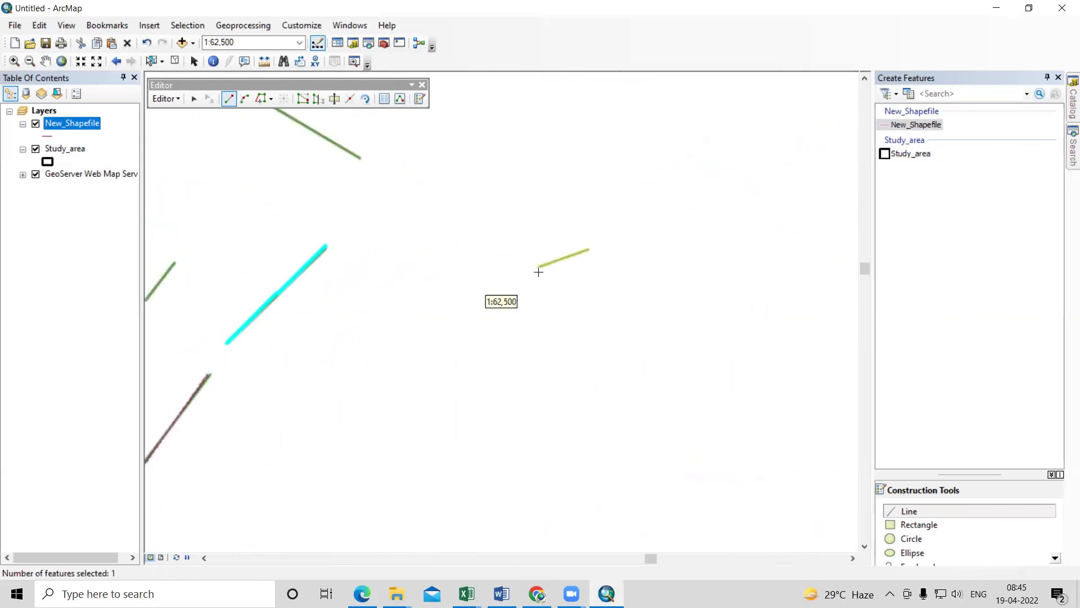
{"action": "left_click", "coordinate": [538, 266]}
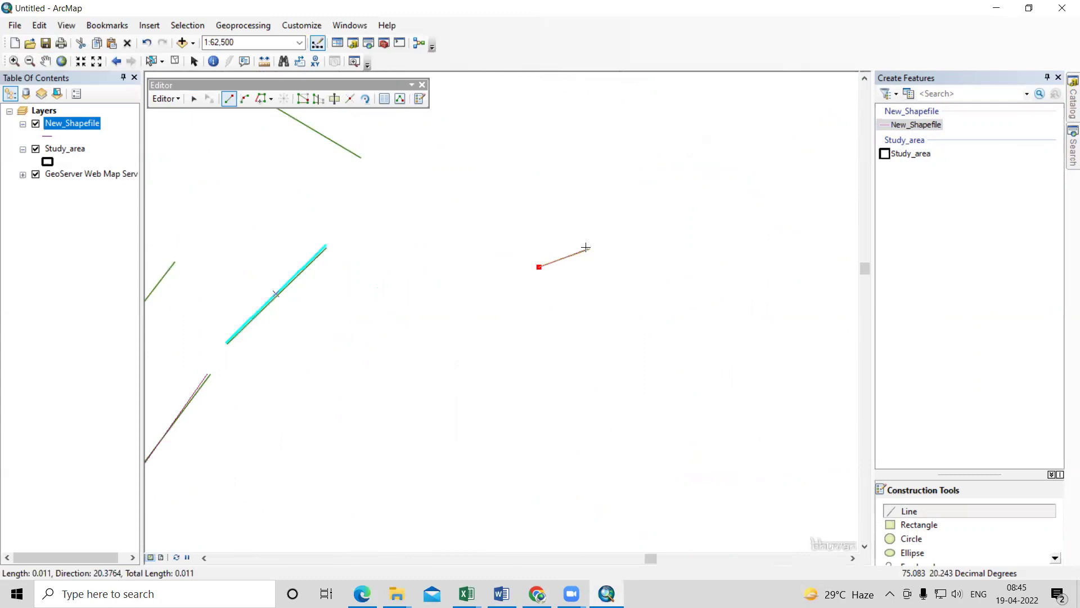
{"action": "double_click", "coordinate": [588, 249]}
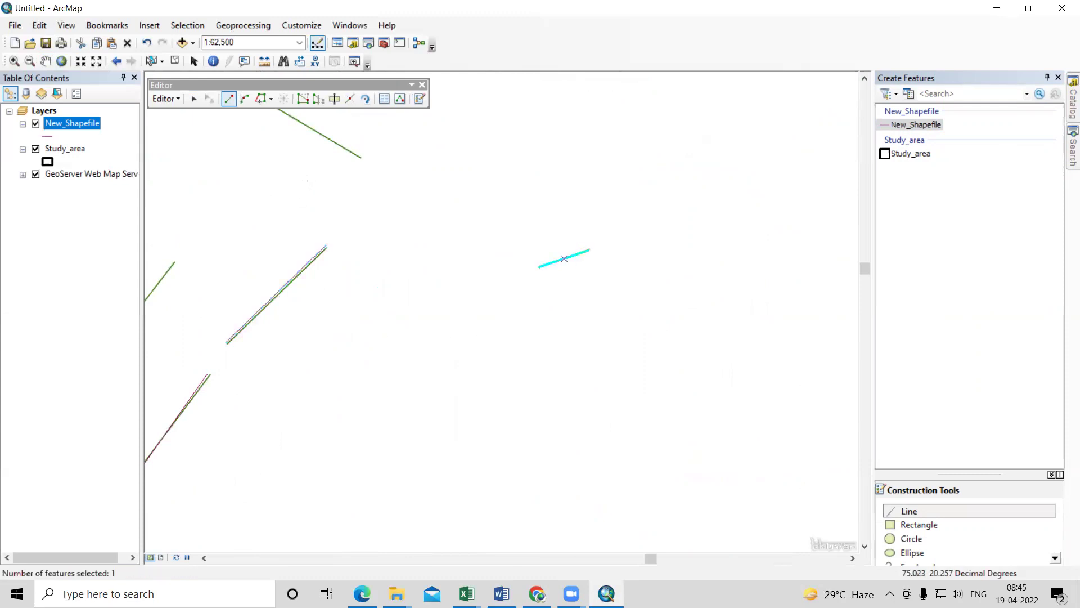
{"action": "scroll", "coordinate": [439, 316], "scroll_direction": "down", "scroll_amount": 1}
{"action": "scroll", "coordinate": [403, 222], "scroll_direction": "down", "scroll_amount": 2}
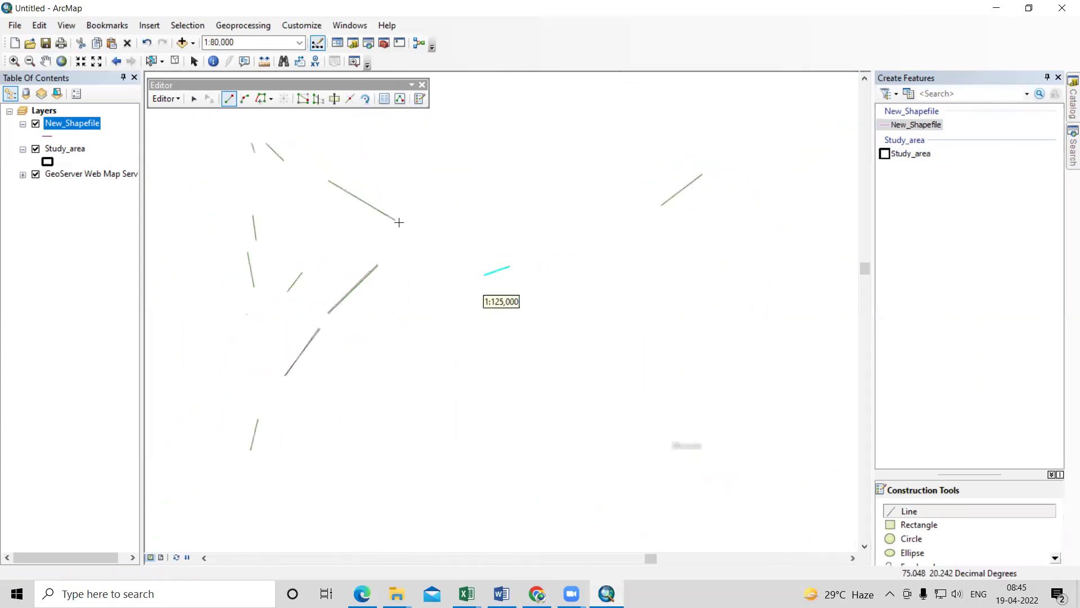
{"action": "left_click", "coordinate": [393, 219]}
{"action": "double_click", "coordinate": [326, 180]}
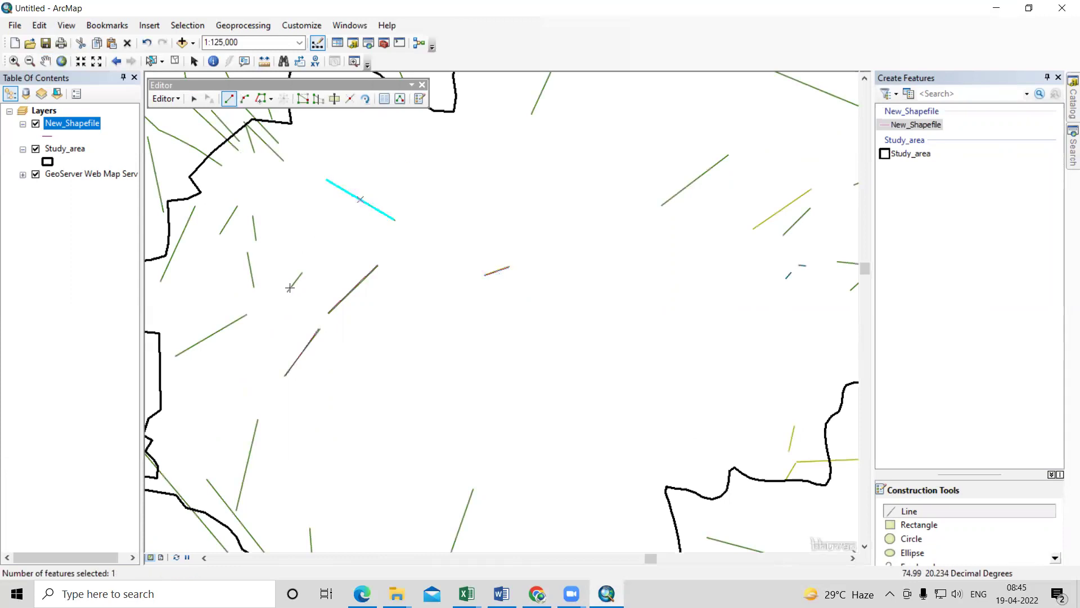
Trace three more western lineaments: the short one beside the drawn pair, the one to its southwest, and the steep one farther south.
{"action": "left_click", "coordinate": [287, 289]}
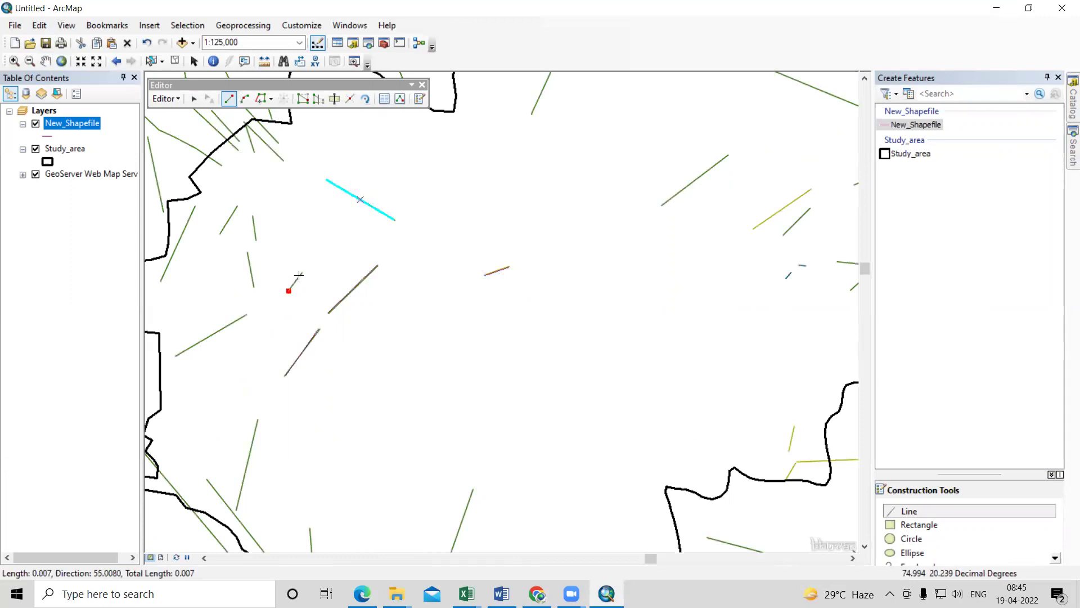
{"action": "double_click", "coordinate": [302, 273]}
{"action": "left_click", "coordinate": [176, 353]}
{"action": "double_click", "coordinate": [247, 315]}
{"action": "left_click", "coordinate": [236, 507]}
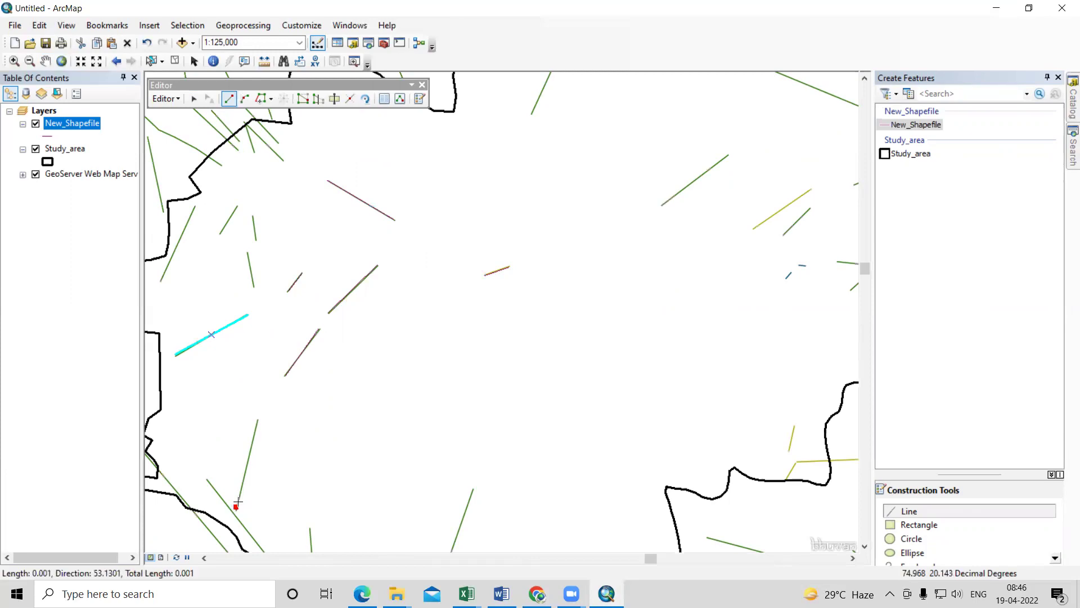
{"action": "double_click", "coordinate": [257, 418]}
Trace the three lineaments near the southwestern boundary and the northeast-trending one in the central part of the study area.
{"action": "scroll", "coordinate": [257, 418], "scroll_direction": "up", "scroll_amount": 1}
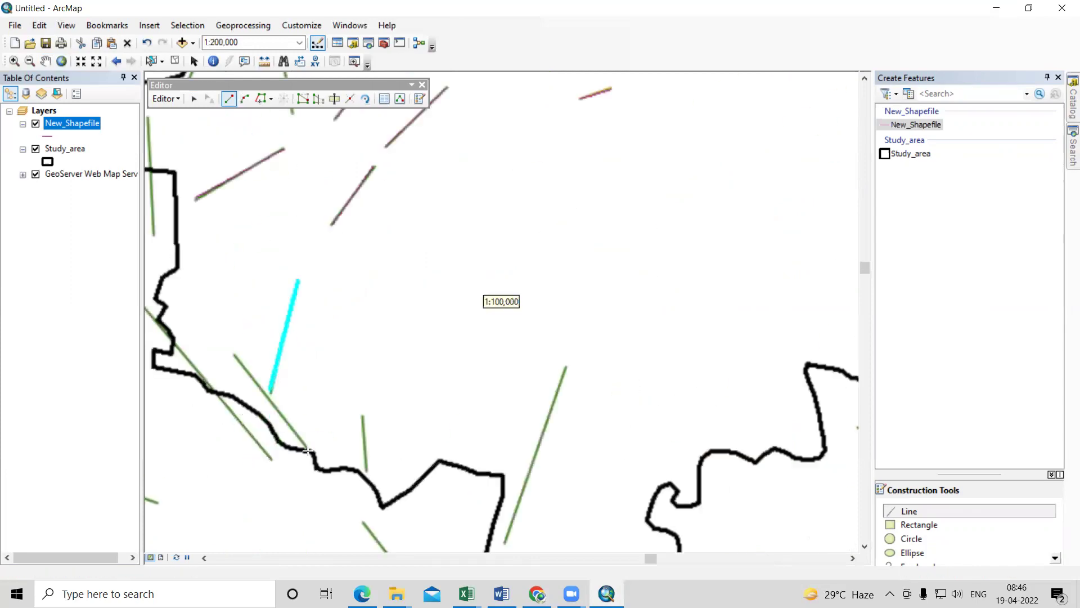
{"action": "left_click", "coordinate": [234, 355]}
{"action": "double_click", "coordinate": [313, 452]}
{"action": "left_click", "coordinate": [364, 416]}
{"action": "double_click", "coordinate": [367, 470]}
{"action": "left_click", "coordinate": [507, 543]}
{"action": "double_click", "coordinate": [567, 367]}
{"action": "scroll", "coordinate": [539, 231], "scroll_direction": "down", "scroll_amount": 4}
{"action": "scroll", "coordinate": [540, 231], "scroll_direction": "up", "scroll_amount": 3}
{"action": "scroll", "coordinate": [518, 349], "scroll_direction": "down", "scroll_amount": 3}
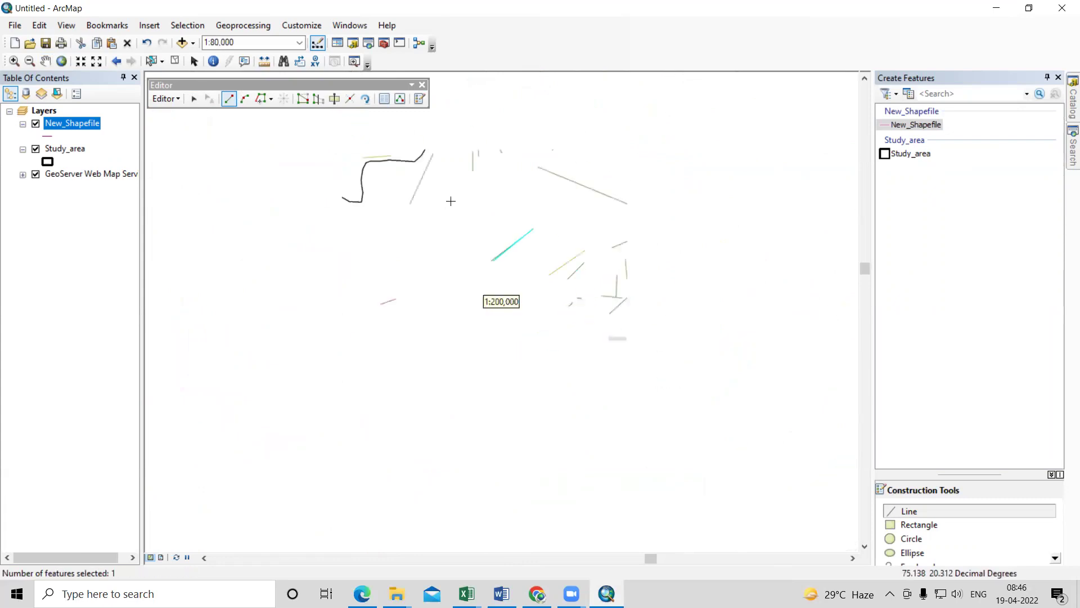
Trace the long southeast-sloping lineament in the centre, the northeast-trending one below it, and the cluster of crossing lineaments to their south.
{"action": "left_click", "coordinate": [535, 164]}
{"action": "double_click", "coordinate": [640, 209]}
{"action": "left_click", "coordinate": [613, 248]}
{"action": "double_click", "coordinate": [623, 260]}
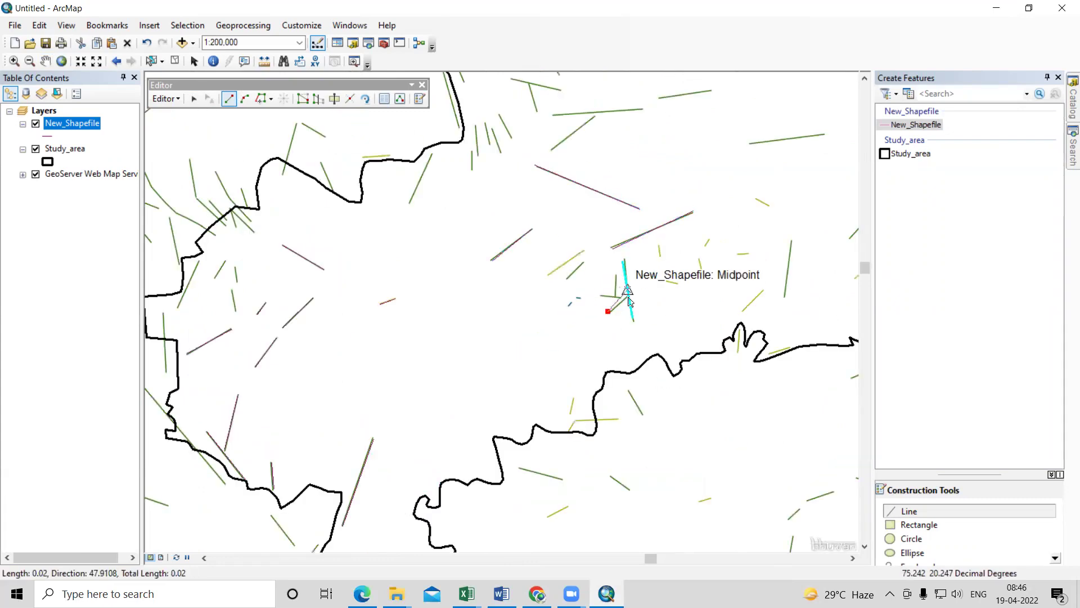
{"action": "scroll", "coordinate": [621, 260], "scroll_direction": "down", "scroll_amount": 1}
{"action": "scroll", "coordinate": [617, 279], "scroll_direction": "up", "scroll_amount": 3}
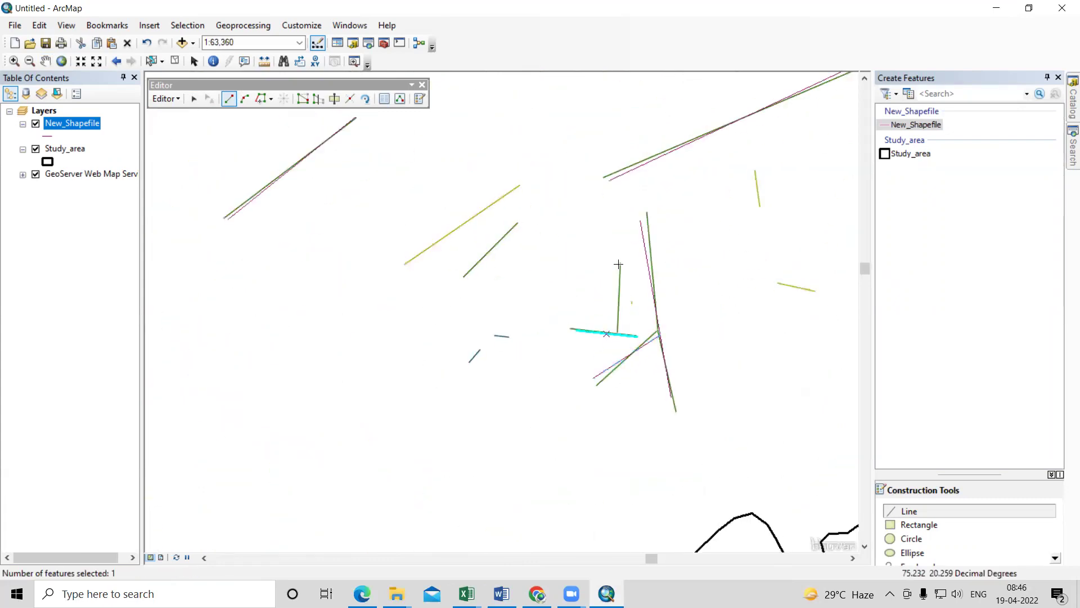
{"action": "scroll", "coordinate": [603, 369], "scroll_direction": "down", "scroll_amount": 4}
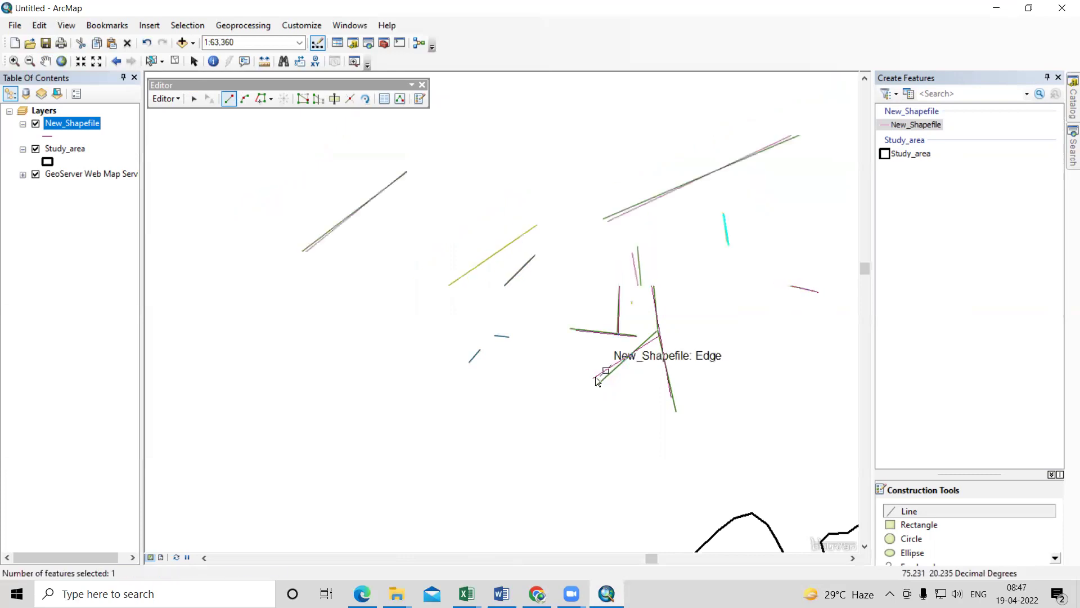
Trace the steep southeast-sloping lineament in the north, the two near-horizontal ones southeast of it, and the northeast-trending one beneath them.
{"action": "scroll", "coordinate": [538, 149], "scroll_direction": "up", "scroll_amount": 2}
{"action": "left_click", "coordinate": [538, 149]}
{"action": "double_click", "coordinate": [588, 236]}
{"action": "left_click", "coordinate": [576, 298]}
{"action": "double_click", "coordinate": [722, 287]}
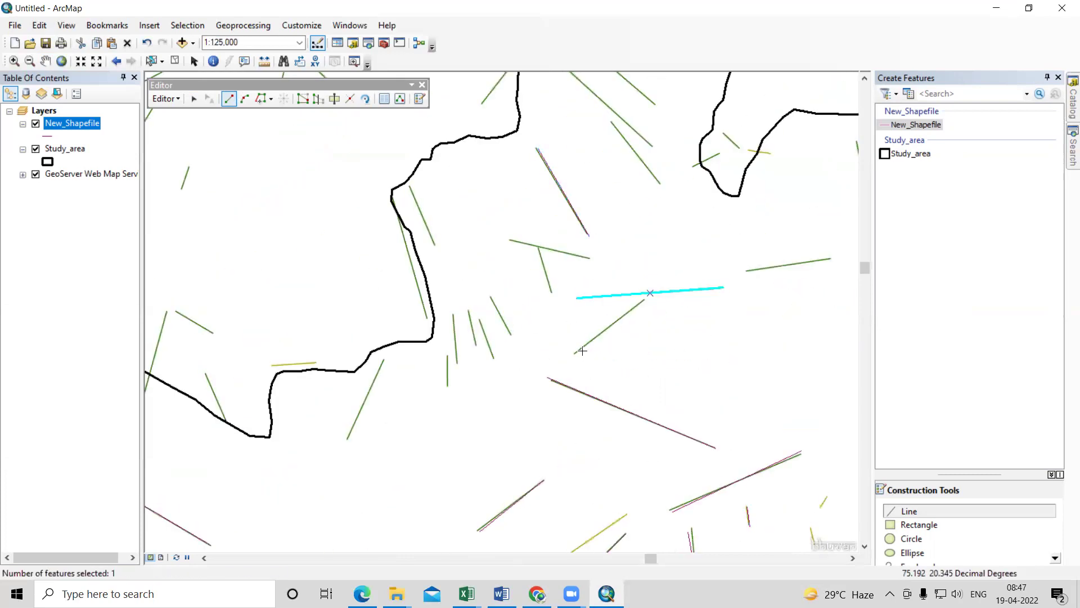
{"action": "left_click", "coordinate": [645, 301]}
{"action": "double_click", "coordinate": [575, 353]}
{"action": "left_click", "coordinate": [747, 271]}
{"action": "double_click", "coordinate": [834, 259]}
Trace the cluster of short steep lineaments near the northwestern boundary and the longer northeast-trending one southwest of it.
{"action": "left_click", "coordinate": [491, 295]}
{"action": "double_click", "coordinate": [511, 334]}
{"action": "left_click", "coordinate": [495, 358]}
{"action": "double_click", "coordinate": [478, 320]}
{"action": "left_click", "coordinate": [470, 310]}
{"action": "double_click", "coordinate": [475, 344]}
{"action": "left_click", "coordinate": [454, 315]}
{"action": "double_click", "coordinate": [457, 364]}
{"action": "double_click", "coordinate": [347, 440]}
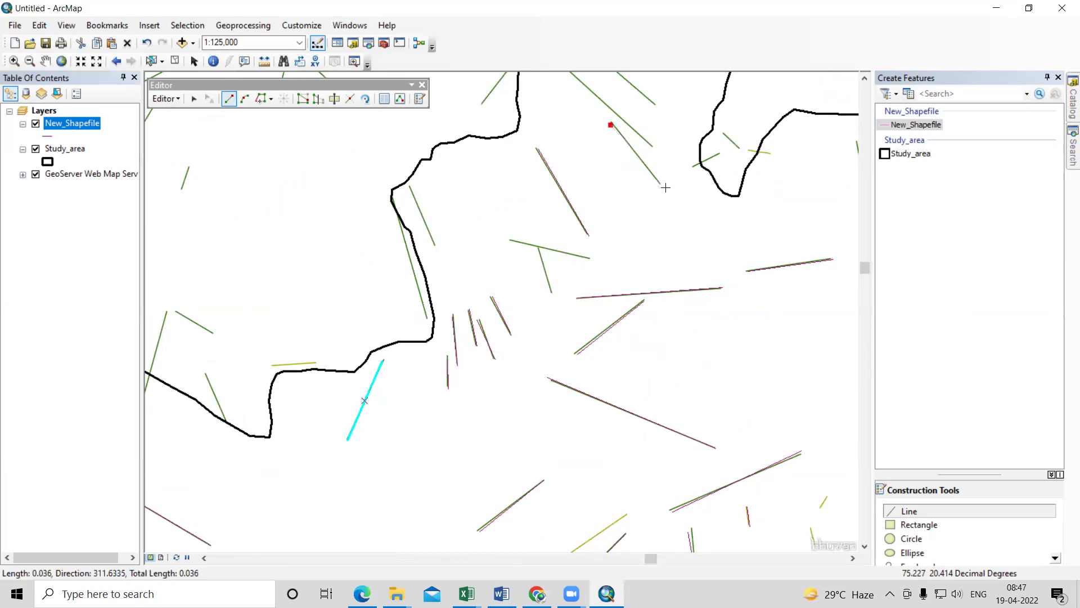
Trace the long near-horizontal lineament in the eastern part, the steep one south of it, and the short one between them.
{"action": "scroll", "coordinate": [679, 274], "scroll_direction": "down", "scroll_amount": 2}
{"action": "left_click", "coordinate": [697, 376]}
{"action": "double_click", "coordinate": [758, 370]}
{"action": "scroll", "coordinate": [525, 450], "scroll_direction": "down", "scroll_amount": 2}
{"action": "scroll", "coordinate": [524, 451], "scroll_direction": "up", "scroll_amount": 4}
{"action": "left_click", "coordinate": [612, 308]}
{"action": "double_click", "coordinate": [598, 420]}
{"action": "left_click", "coordinate": [540, 224]}
{"action": "double_click", "coordinate": [567, 238]}
Trace the two short northeast-trending lineaments east of the steep line and the small scattered ones to its west.
{"action": "left_click", "coordinate": [759, 268]}
{"action": "double_click", "coordinate": [729, 304]}
{"action": "left_click", "coordinate": [755, 372]}
{"action": "double_click", "coordinate": [739, 383]}
{"action": "double_click", "coordinate": [507, 333]}
{"action": "left_click", "coordinate": [447, 308]}
{"action": "double_click", "coordinate": [439, 320]}
{"action": "left_click", "coordinate": [430, 347]}
{"action": "double_click", "coordinate": [432, 364]}
{"action": "left_click", "coordinate": [364, 389]}
{"action": "double_click", "coordinate": [388, 395]}
Trace the short lineament under the northeastern boundary and the outer southeast-sloping one in the northern lobe, keeping its end inside the boundary.
{"action": "scroll", "coordinate": [669, 280], "scroll_direction": "down", "scroll_amount": 3}
{"action": "scroll", "coordinate": [408, 205], "scroll_direction": "up", "scroll_amount": 2}
{"action": "left_click", "coordinate": [465, 235]}
{"action": "double_click", "coordinate": [489, 260]}
{"action": "scroll", "coordinate": [340, 264], "scroll_direction": "down", "scroll_amount": 2}
{"action": "left_click", "coordinate": [319, 273]}
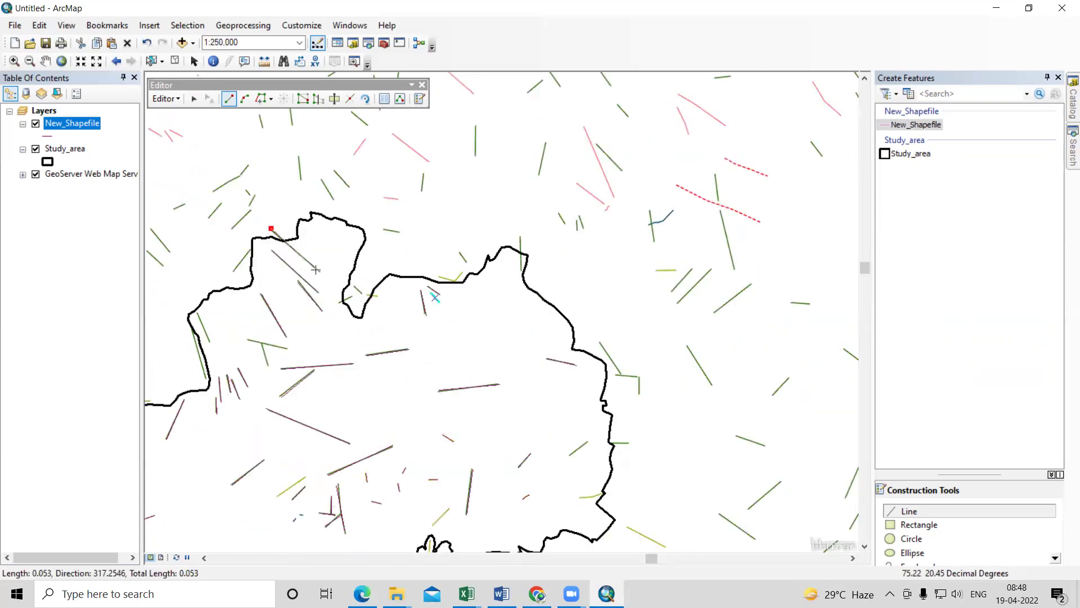
{"action": "right_click", "coordinate": [277, 226]}
{"action": "key", "text": "Escape"}
{"action": "double_click", "coordinate": [286, 238]}
Trace the two lineaments forming a T in the northwest and the steep one just inside the northwestern boundary.
{"action": "left_click", "coordinate": [248, 340]}
{"action": "double_click", "coordinate": [285, 348]}
{"action": "left_click", "coordinate": [262, 343]}
{"action": "double_click", "coordinate": [268, 362]}
{"action": "left_click", "coordinate": [197, 316]}
{"action": "double_click", "coordinate": [210, 353]}
Trace three remaining northeast-trending lineaments: one near the eastern boundary, one near the southern boundary, and the yellow one in the centre.
{"action": "scroll", "coordinate": [543, 242], "scroll_direction": "down", "scroll_amount": 2}
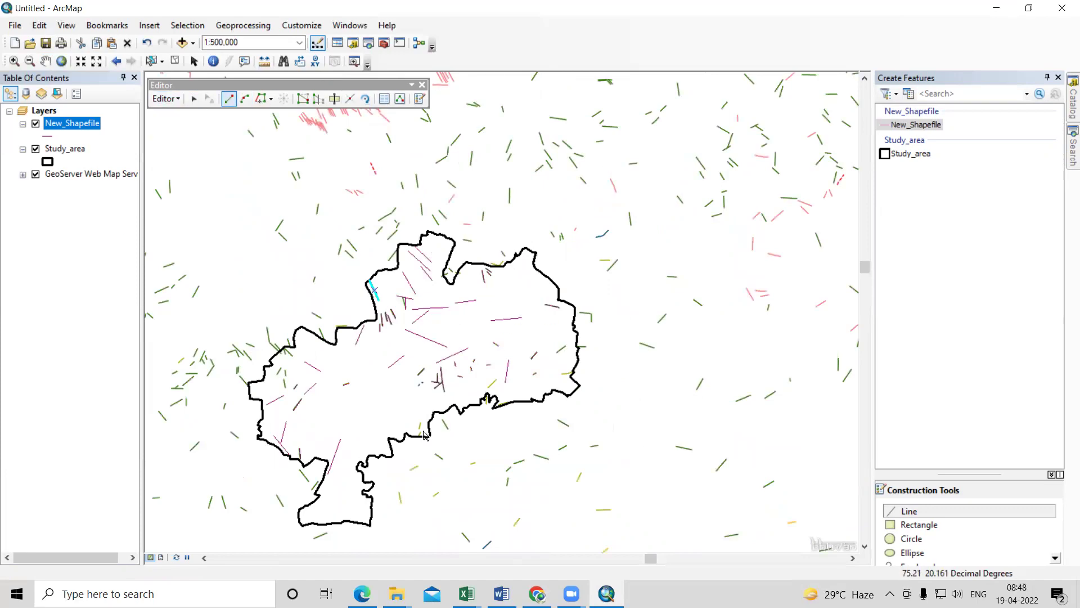
{"action": "scroll", "coordinate": [334, 485], "scroll_direction": "up", "scroll_amount": 2}
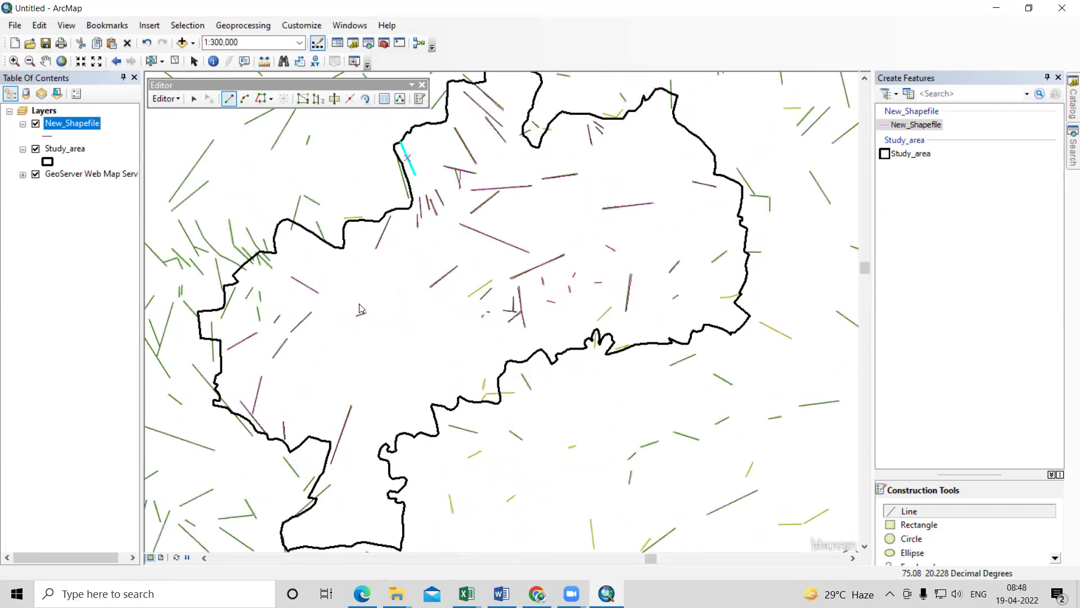
{"action": "left_click", "coordinate": [712, 263]}
{"action": "double_click", "coordinate": [727, 250]}
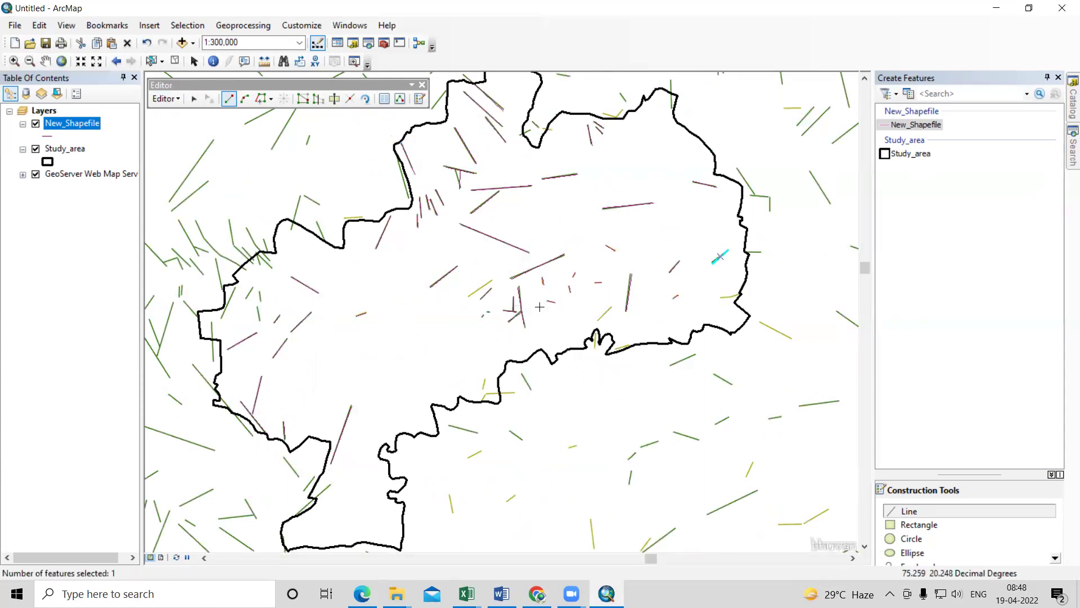
{"action": "left_click", "coordinate": [600, 320]}
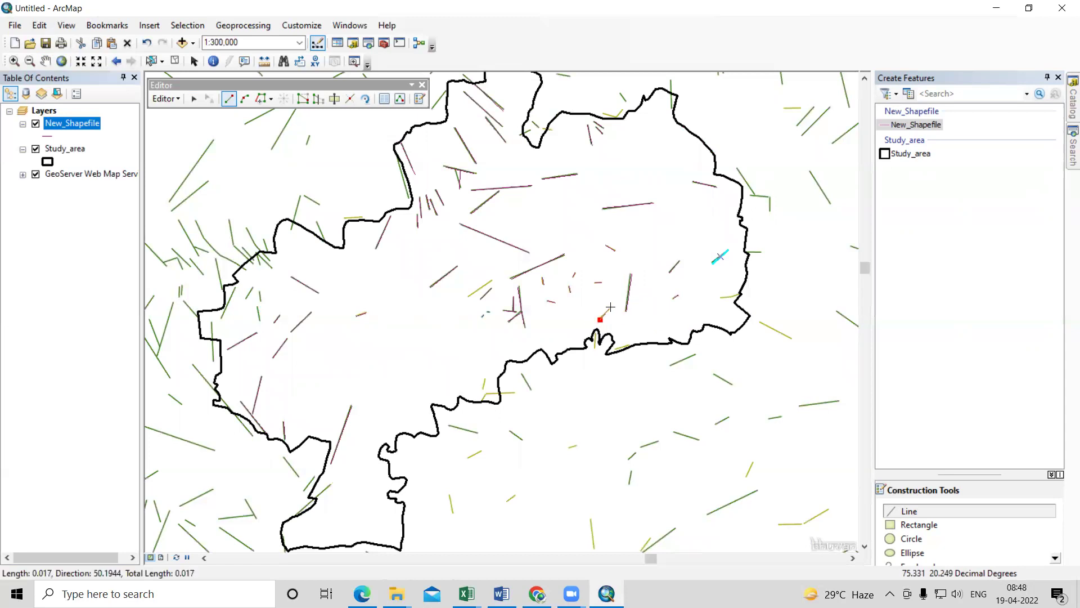
{"action": "double_click", "coordinate": [612, 305]}
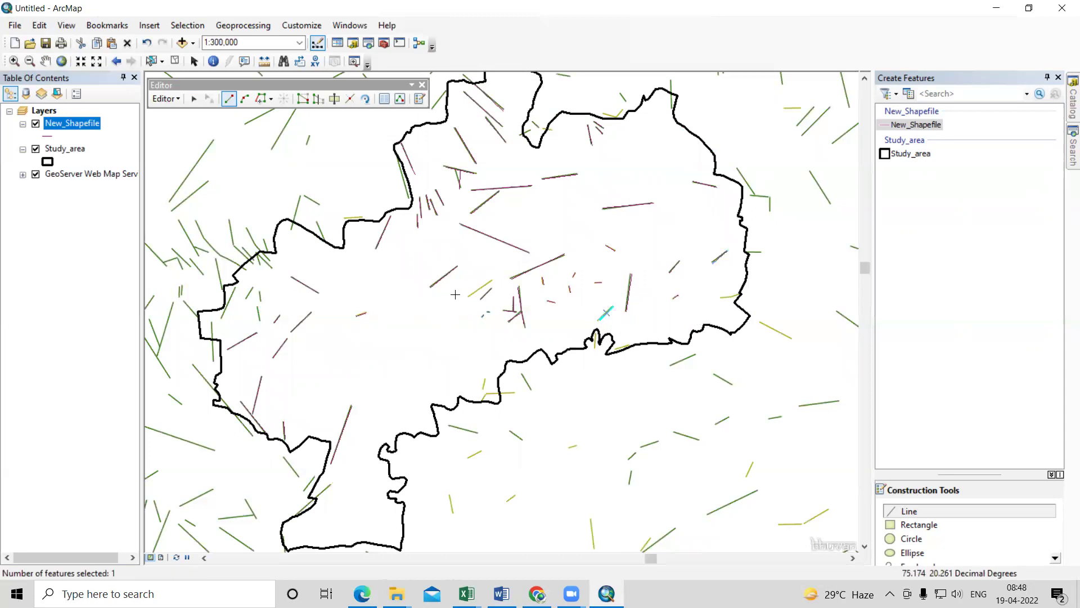
{"action": "left_click", "coordinate": [468, 295]}
{"action": "double_click", "coordinate": [488, 279]}
Save the edits and stop the editing session.
{"action": "left_click", "coordinate": [165, 98]}
{"action": "left_click", "coordinate": [198, 148]}
{"action": "left_click", "coordinate": [167, 99]}
{"action": "left_click", "coordinate": [186, 128]}
Hide the GeoServer Web Map Service layer, keeping New_Shapefile and Study_area displayed.
{"action": "left_click", "coordinate": [35, 150]}
{"action": "left_click", "coordinate": [35, 174]}
{"action": "scroll", "coordinate": [492, 314], "scroll_direction": "up", "scroll_amount": 2}
{"action": "left_click", "coordinate": [32, 149]}
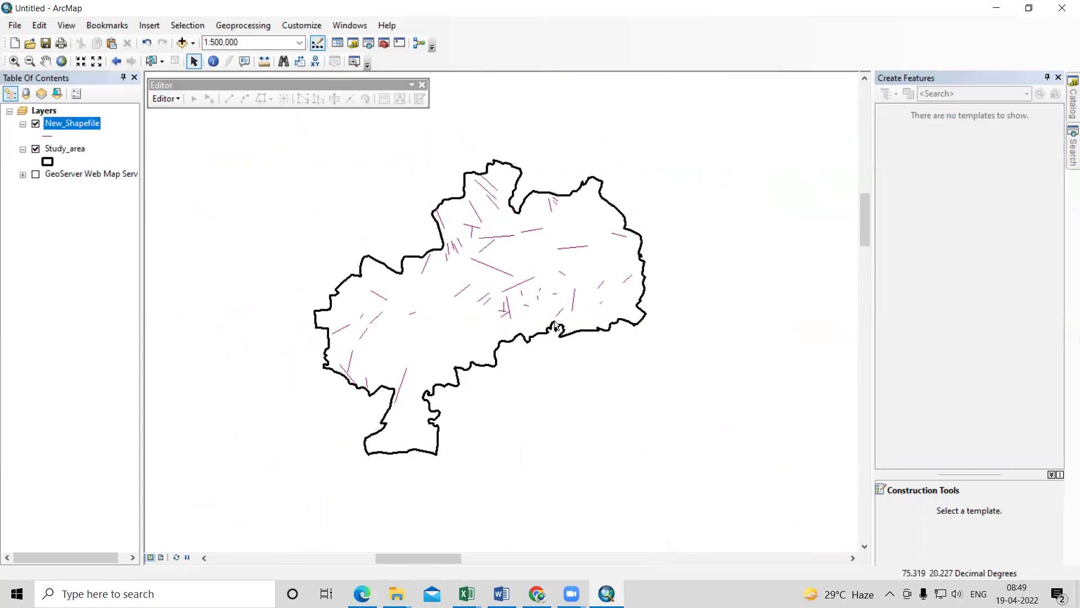
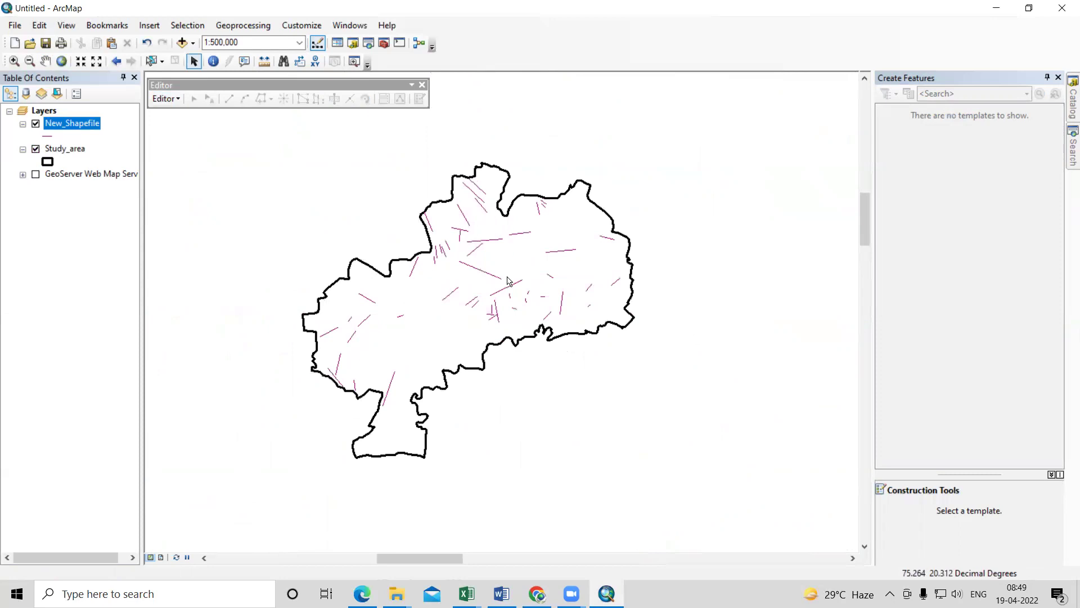
{"action": "scroll", "coordinate": [483, 270], "scroll_direction": "up", "scroll_amount": 1}
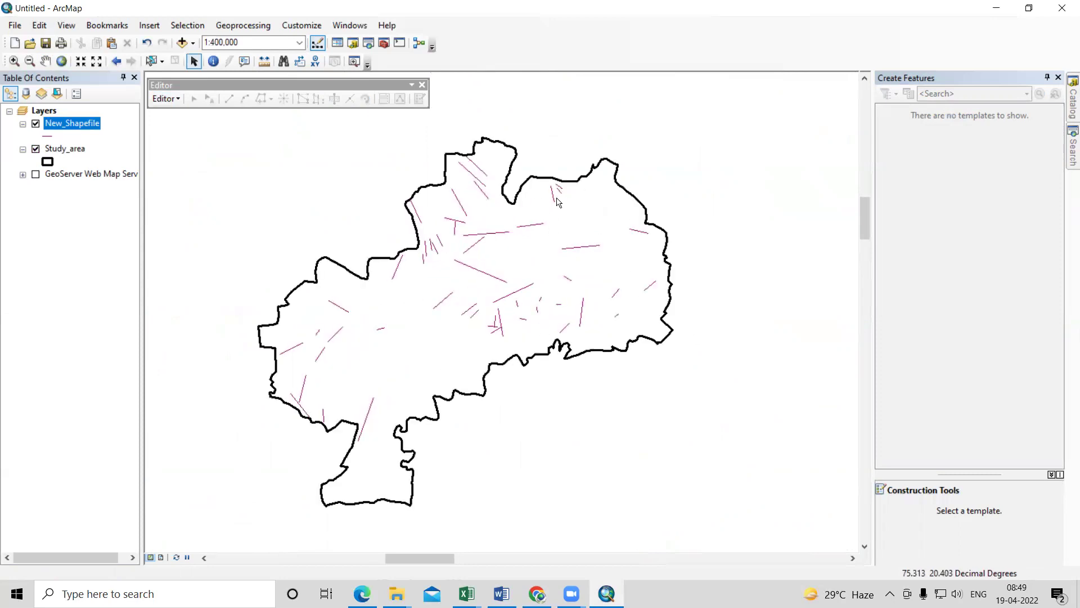
Close the Create Features window and open the Project tool for feature data with New_Shapefile as the input dataset.
{"action": "left_click", "coordinate": [1058, 79]}
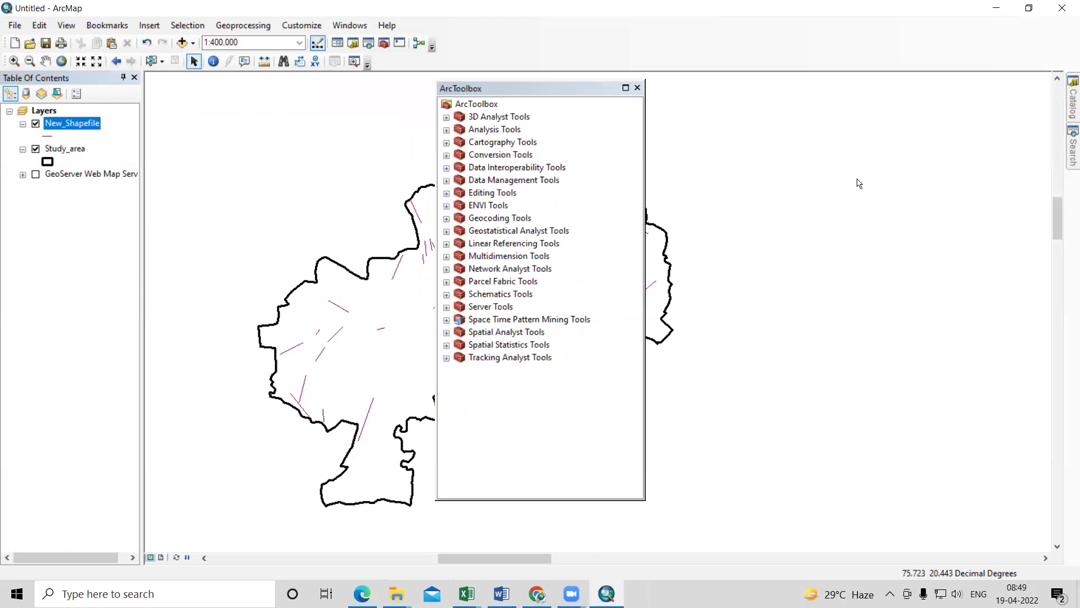
{"action": "left_click_drag", "start_coordinate": [523, 87], "coordinate": [893, 77]}
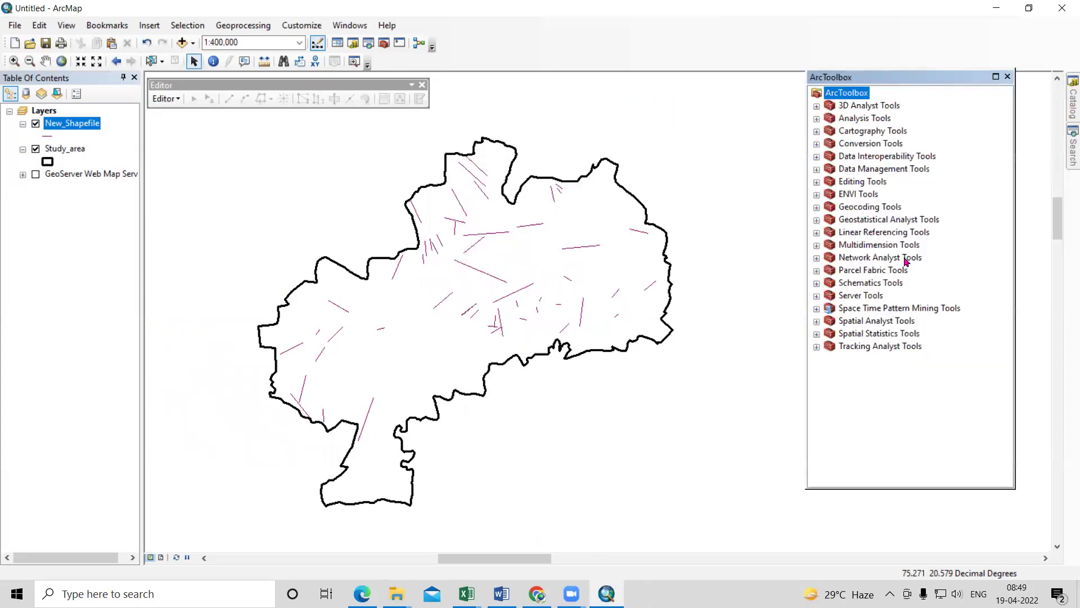
{"action": "double_click", "coordinate": [877, 169]}
{"action": "scroll", "coordinate": [893, 253], "scroll_direction": "down", "scroll_amount": 5}
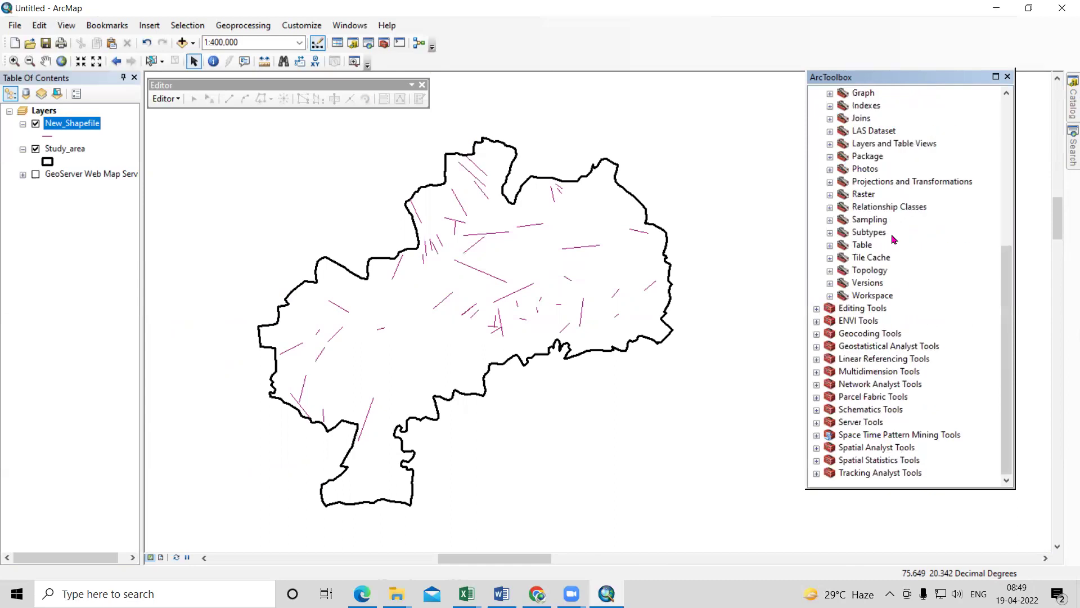
{"action": "double_click", "coordinate": [890, 185]}
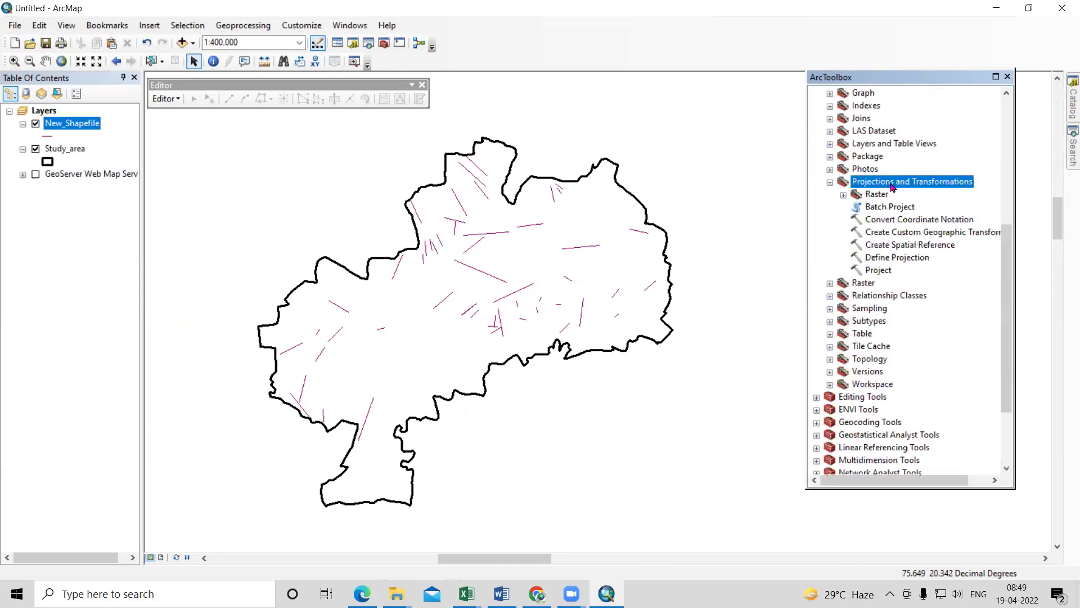
{"action": "double_click", "coordinate": [879, 270]}
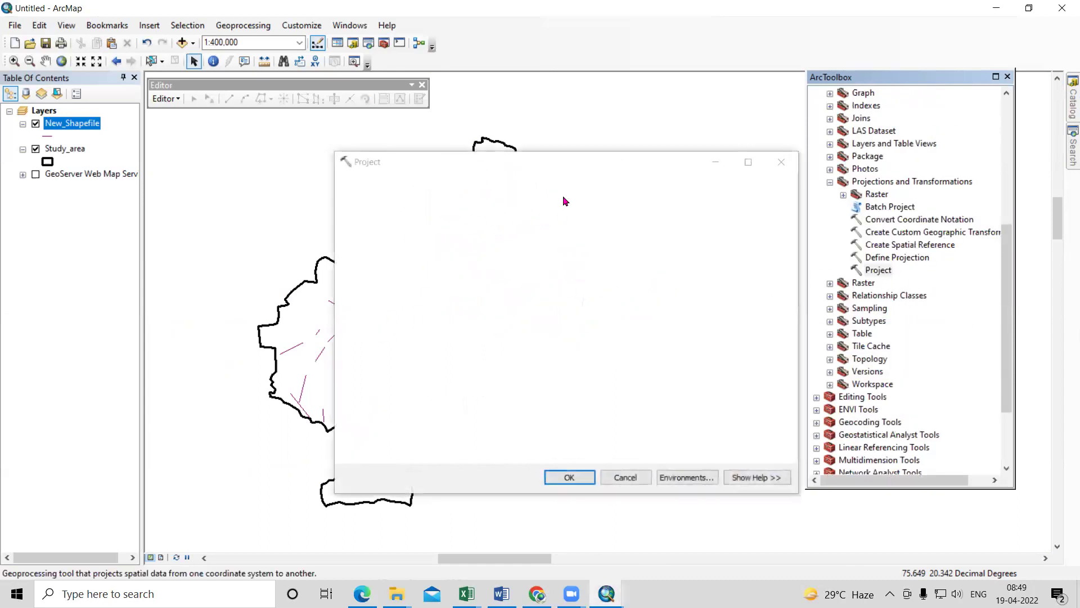
{"action": "left_click_drag", "start_coordinate": [567, 162], "coordinate": [804, 98]}
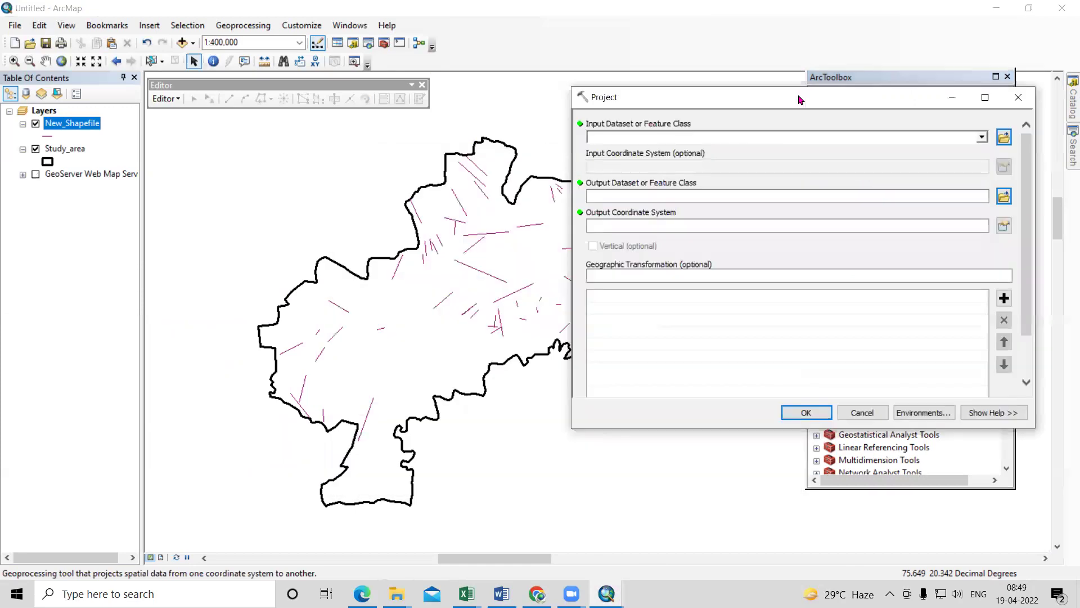
{"action": "left_click_drag", "start_coordinate": [74, 124], "coordinate": [683, 145]}
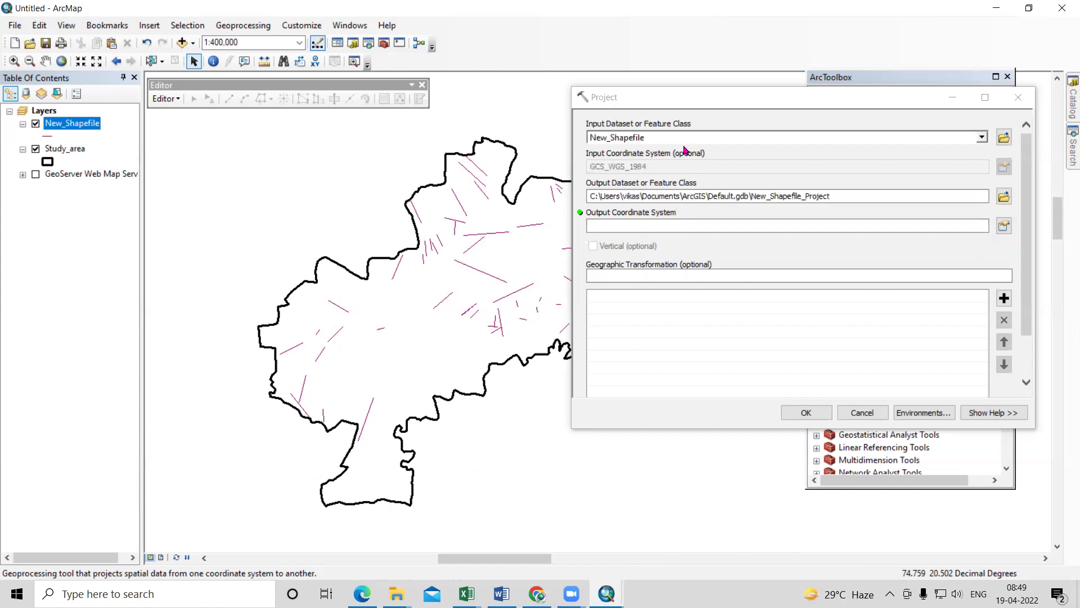
Browse for the output dataset location and go up to the Folder Connections level.
{"action": "left_click", "coordinate": [1005, 198]}
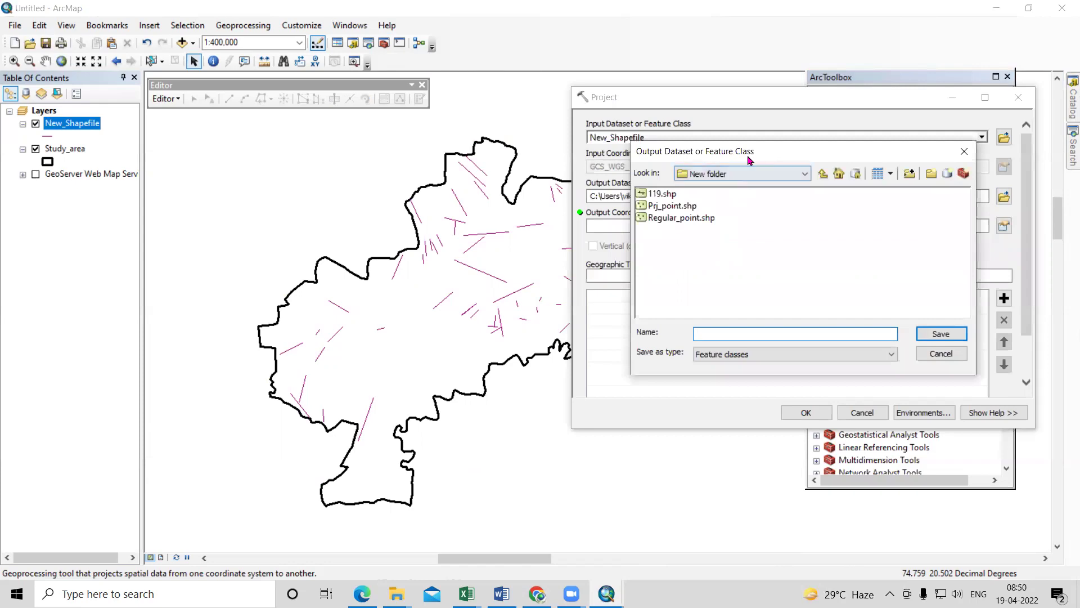
{"action": "left_click", "coordinate": [808, 272]}
{"action": "left_click", "coordinate": [772, 271]}
{"action": "left_click", "coordinate": [771, 271]}
{"action": "left_click", "coordinate": [807, 272]}
{"action": "left_click", "coordinate": [788, 270]}
{"action": "scroll", "coordinate": [708, 325], "scroll_direction": "up", "scroll_amount": 3}
{"action": "scroll", "coordinate": [708, 325], "scroll_direction": "up", "scroll_amount": 1}
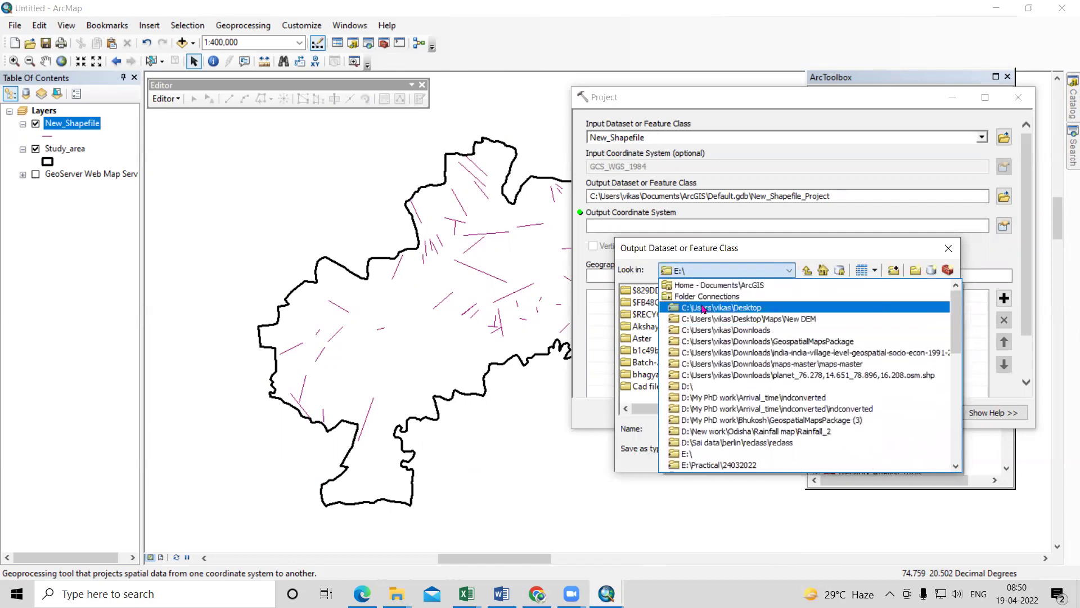
{"action": "left_click", "coordinate": [791, 271]}
{"action": "left_click", "coordinate": [775, 271]}
{"action": "scroll", "coordinate": [775, 337], "scroll_direction": "up", "scroll_amount": 1}
{"action": "left_click", "coordinate": [808, 276]}
{"action": "left_click", "coordinate": [808, 276]}
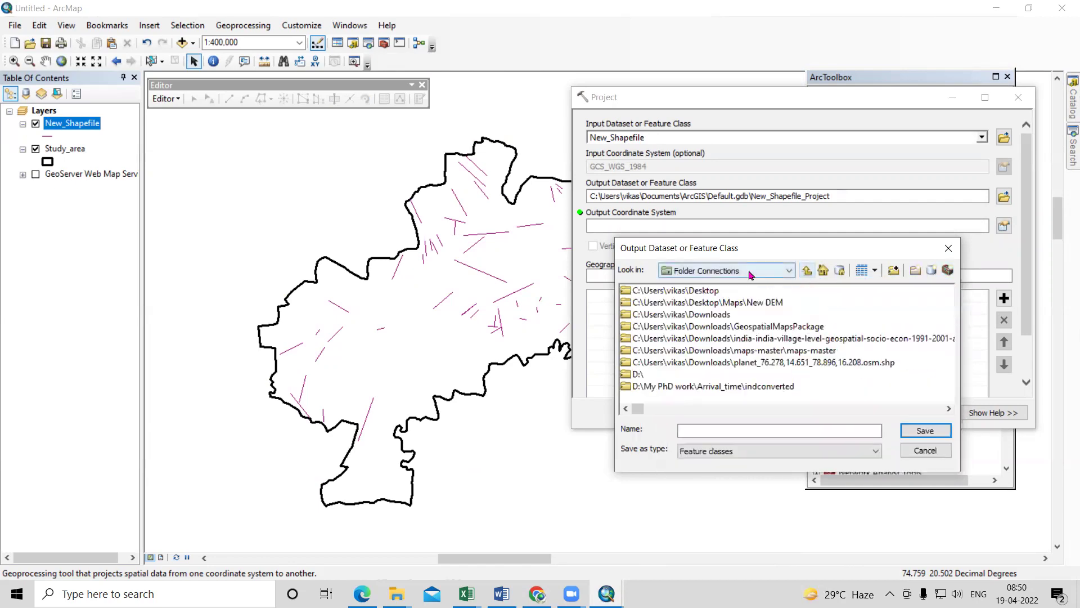
Save the output dataset as Prj_linaments in the D:\Video Lecture folder.
{"action": "left_click", "coordinate": [788, 270]}
{"action": "left_click", "coordinate": [704, 340]}
{"action": "left_click", "coordinate": [698, 302]}
{"action": "key", "text": "v"}
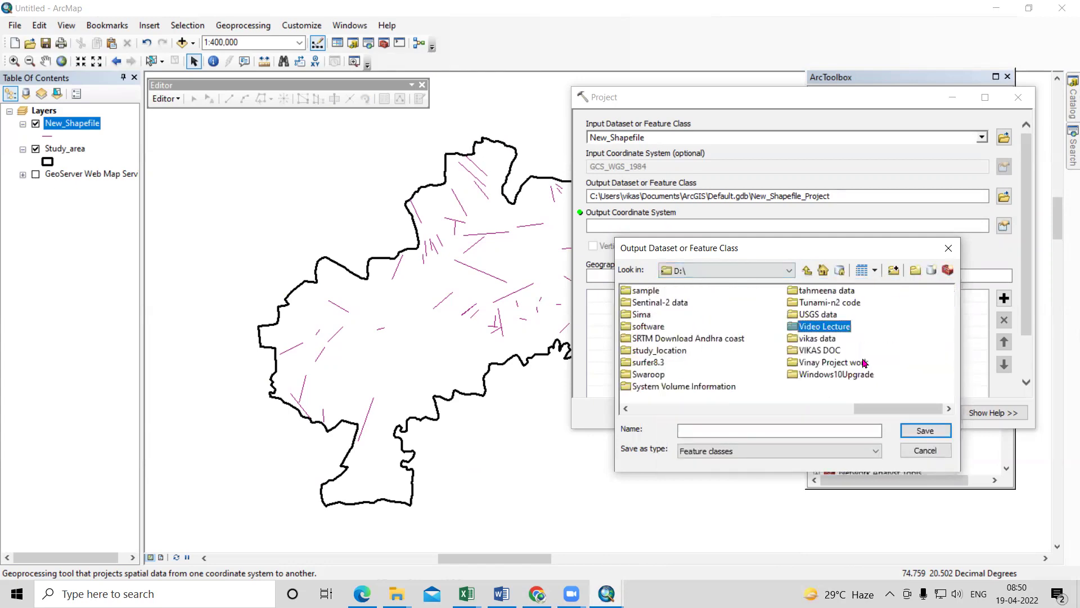
{"action": "double_click", "coordinate": [833, 332]}
{"action": "left_click", "coordinate": [725, 429]}
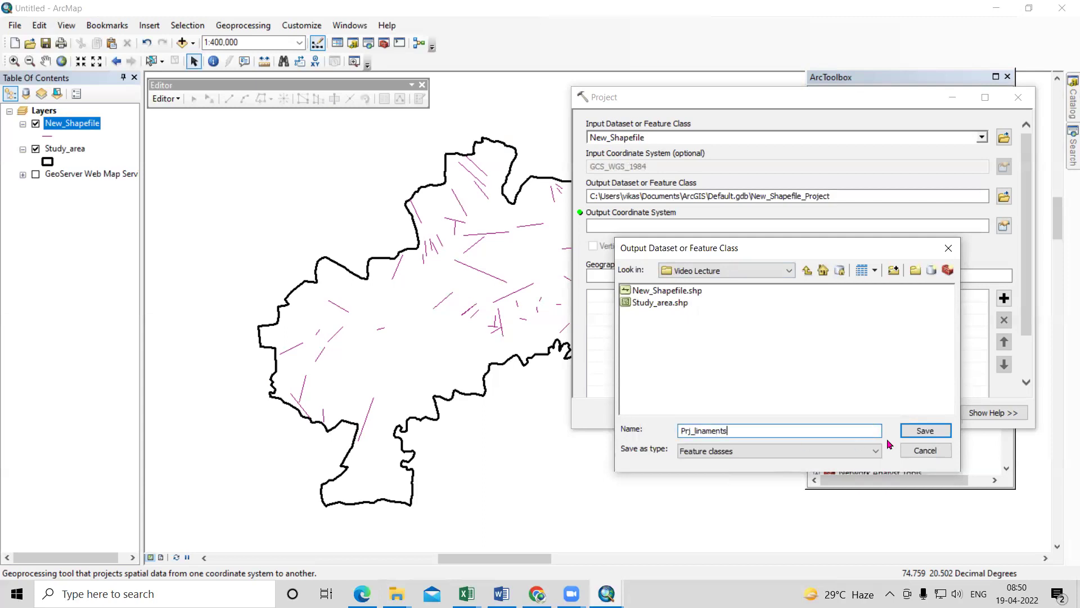
{"action": "left_click", "coordinate": [925, 430]}
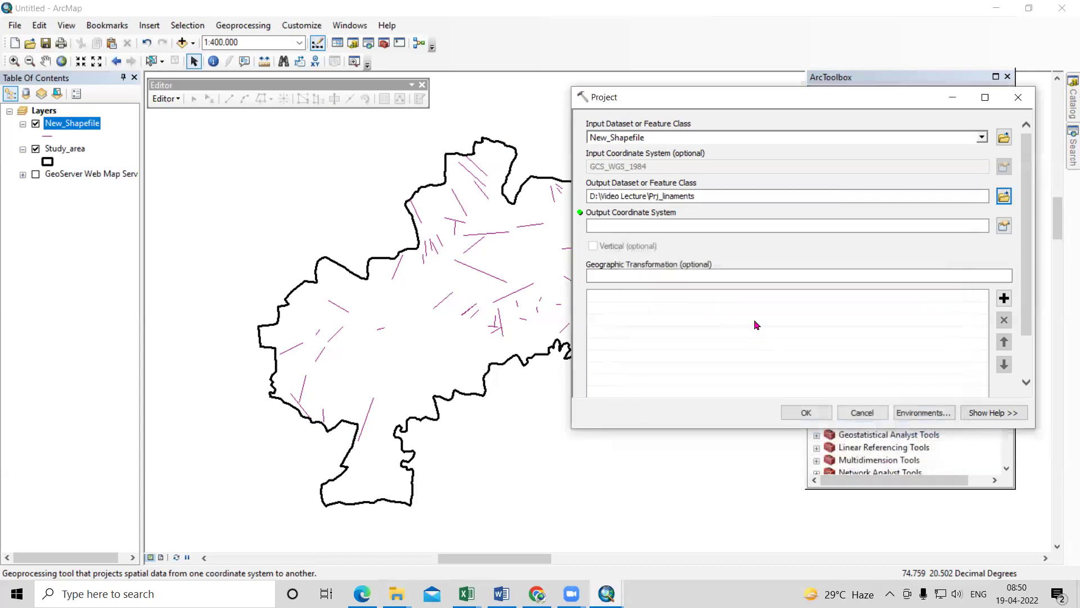
Set the output coordinate system to WGS 1984 UTM Zone 43N and run the projection.
{"action": "left_click", "coordinate": [1004, 225]}
{"action": "double_click", "coordinate": [737, 169]}
{"action": "scroll", "coordinate": [726, 213], "scroll_direction": "down", "scroll_amount": 4}
{"action": "double_click", "coordinate": [712, 204]}
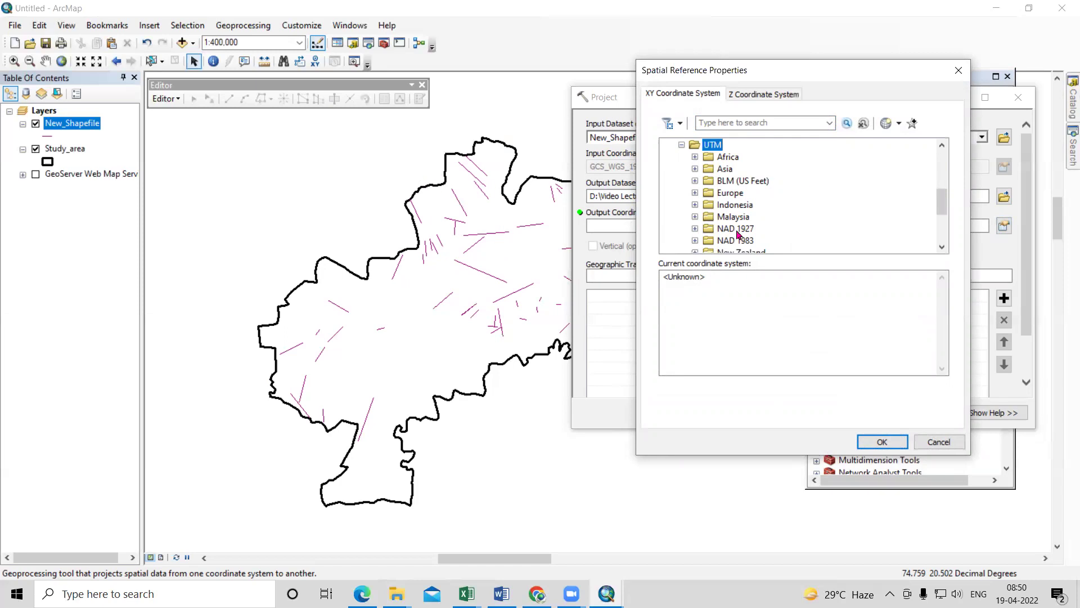
{"action": "scroll", "coordinate": [738, 236], "scroll_direction": "down", "scroll_amount": 3}
{"action": "double_click", "coordinate": [741, 206]}
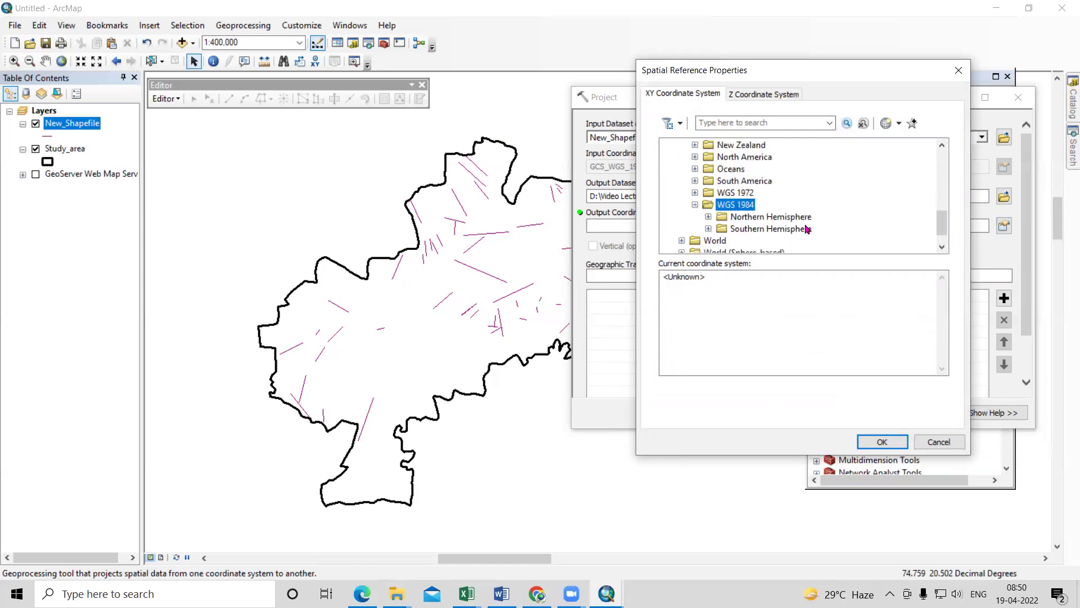
{"action": "double_click", "coordinate": [770, 218]}
{"action": "scroll", "coordinate": [793, 220], "scroll_direction": "down", "scroll_amount": 15}
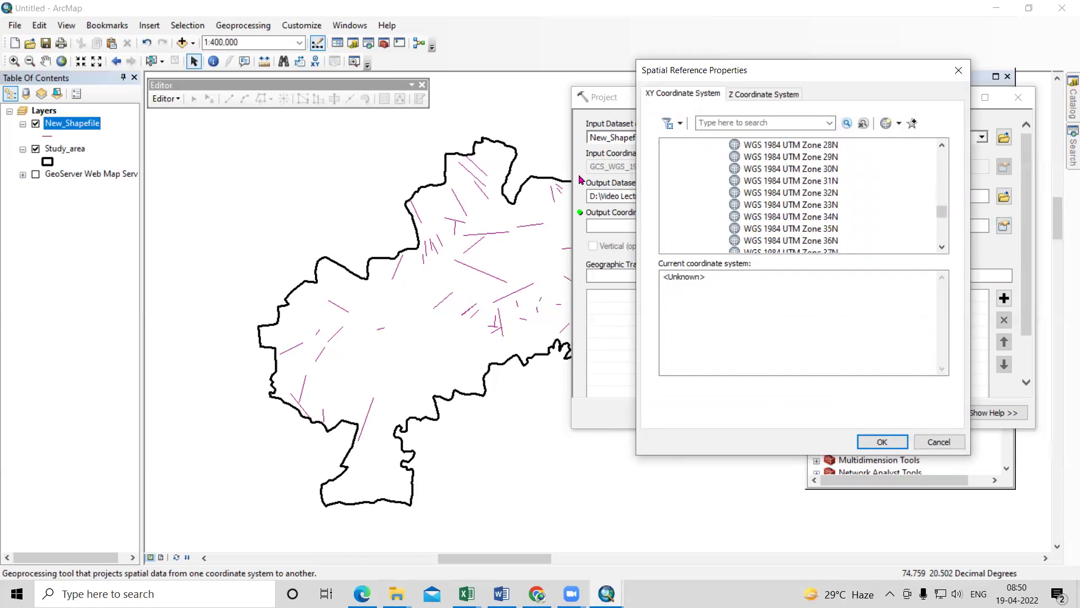
{"action": "scroll", "coordinate": [832, 205], "scroll_direction": "down", "scroll_amount": 2}
{"action": "scroll", "coordinate": [867, 214], "scroll_direction": "down", "scroll_amount": 2}
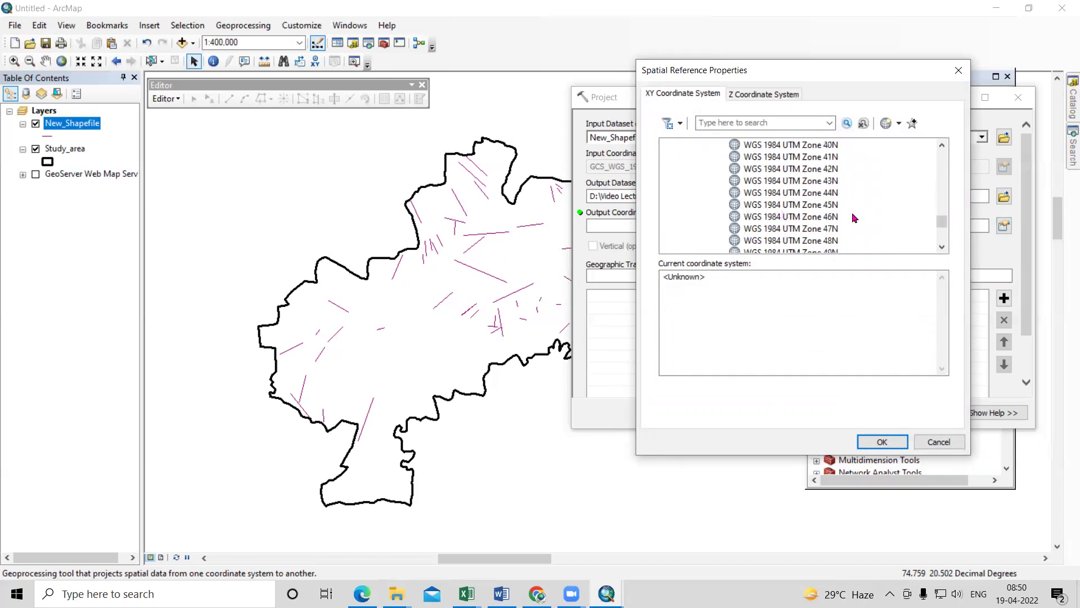
{"action": "left_click", "coordinate": [806, 181]}
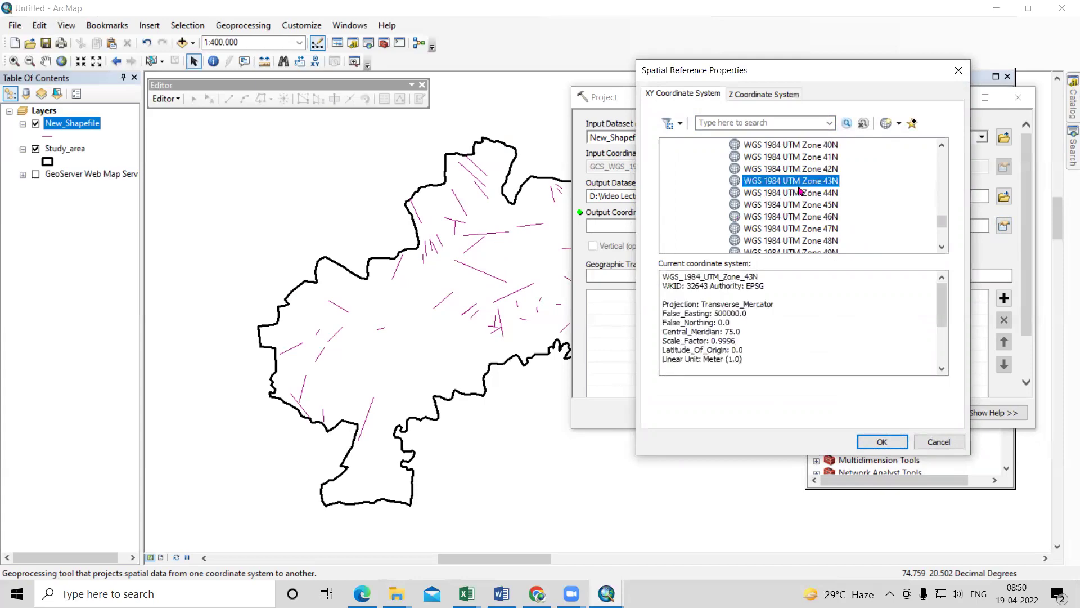
{"action": "left_click", "coordinate": [882, 442]}
{"action": "left_click", "coordinate": [806, 414]}
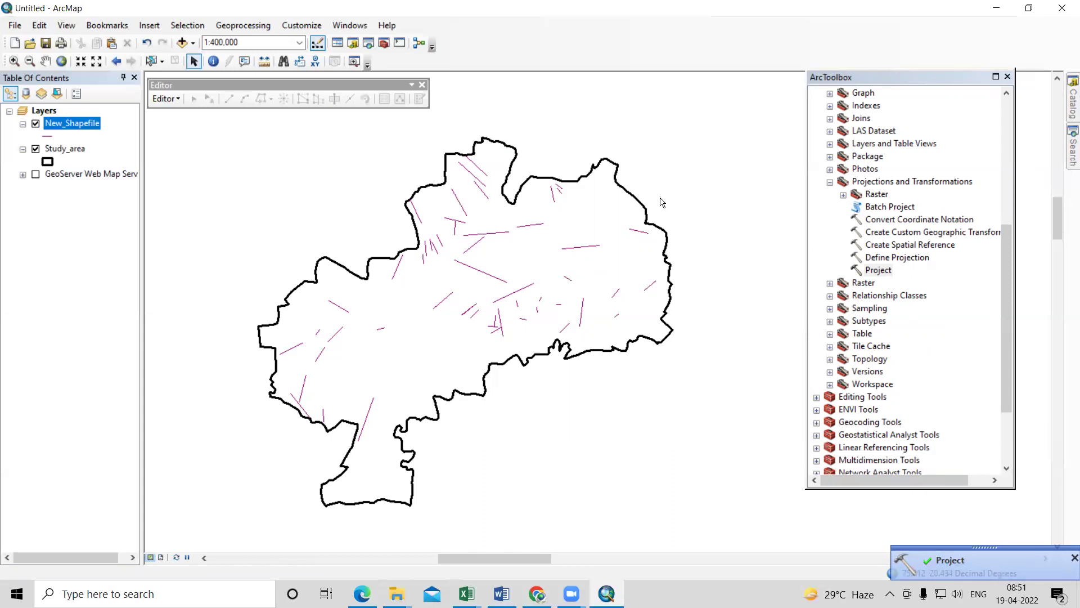
Open the Project tool with Study_area as input and save the output as Prj_Study_area in the D:\Video Lecture folder.
{"action": "double_click", "coordinate": [880, 270]}
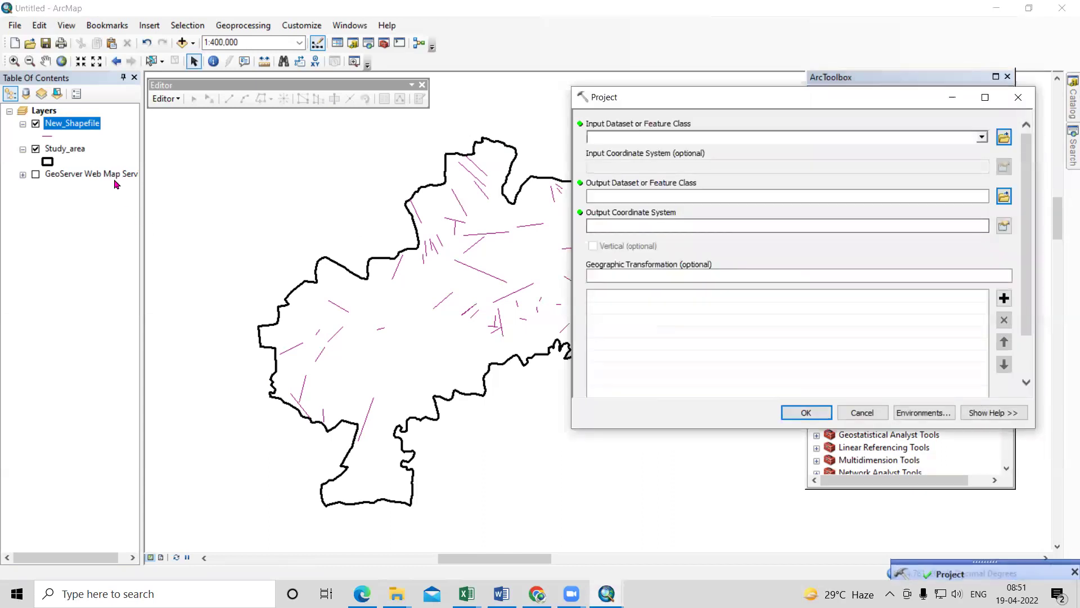
{"action": "left_click_drag", "start_coordinate": [71, 153], "coordinate": [667, 144]}
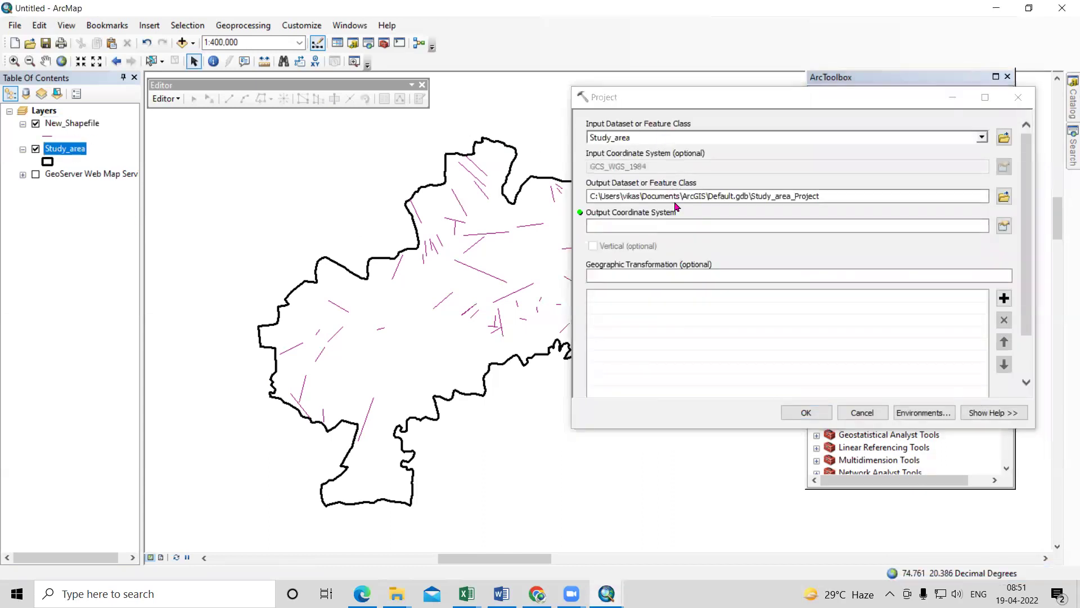
{"action": "left_click", "coordinate": [1003, 196]}
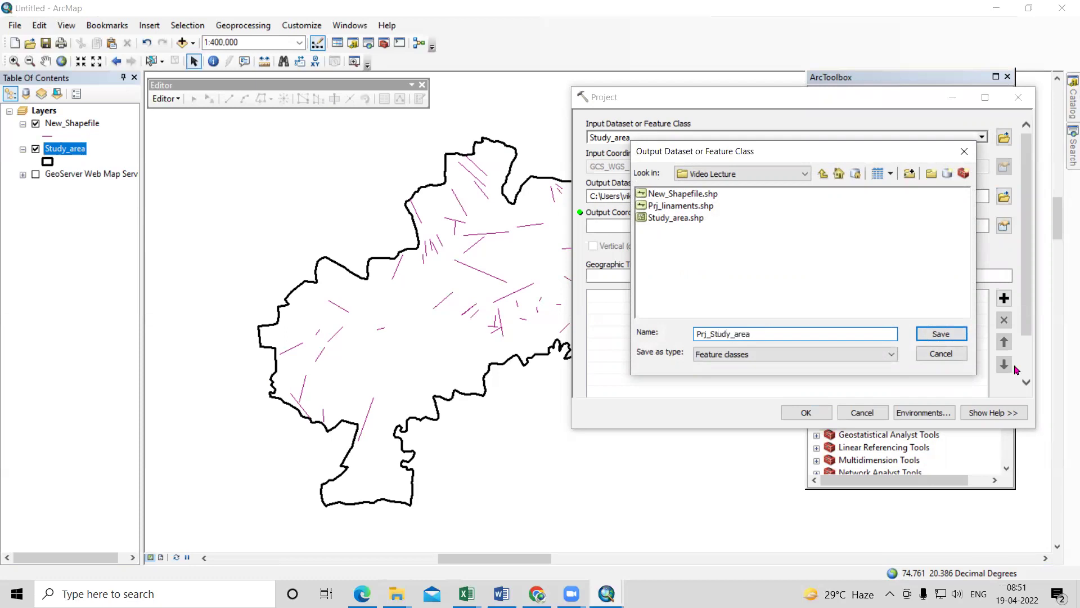
{"action": "left_click", "coordinate": [940, 333]}
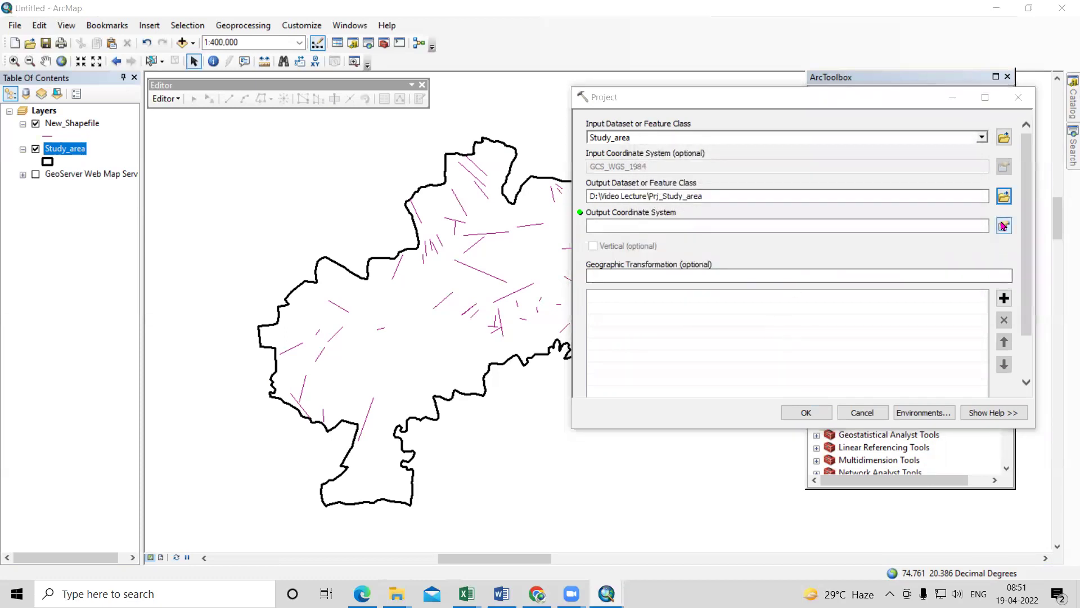
Set the output coordinate system to WGS 1984 UTM Zone 43N and run the study area's projection.
{"action": "left_click", "coordinate": [1004, 226]}
{"action": "double_click", "coordinate": [734, 172]}
{"action": "double_click", "coordinate": [712, 204]}
{"action": "double_click", "coordinate": [736, 205]}
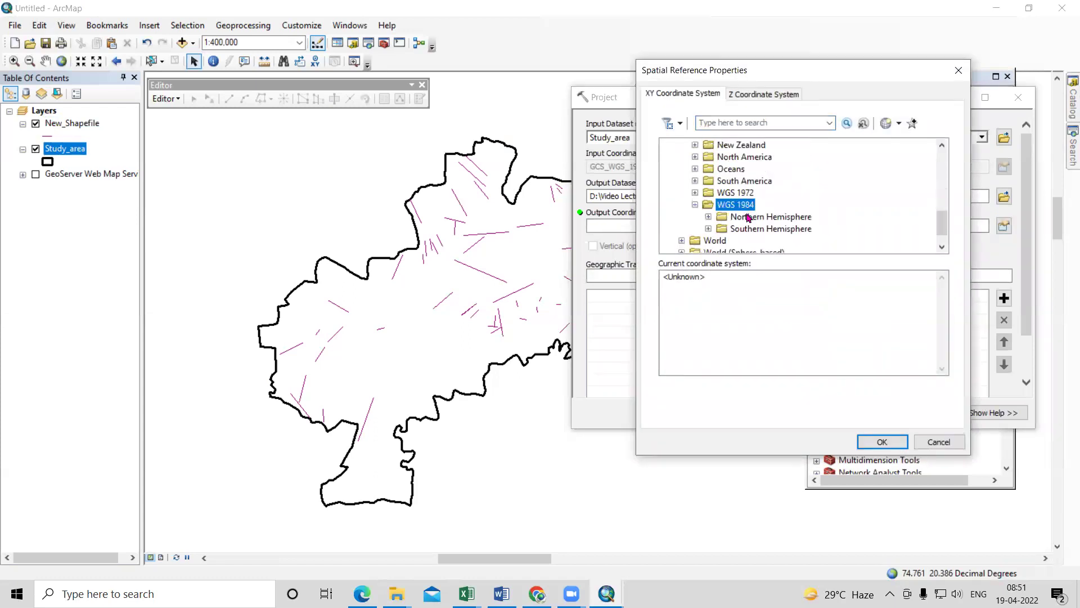
{"action": "double_click", "coordinate": [748, 218]}
{"action": "scroll", "coordinate": [749, 219], "scroll_direction": "down", "scroll_amount": 12}
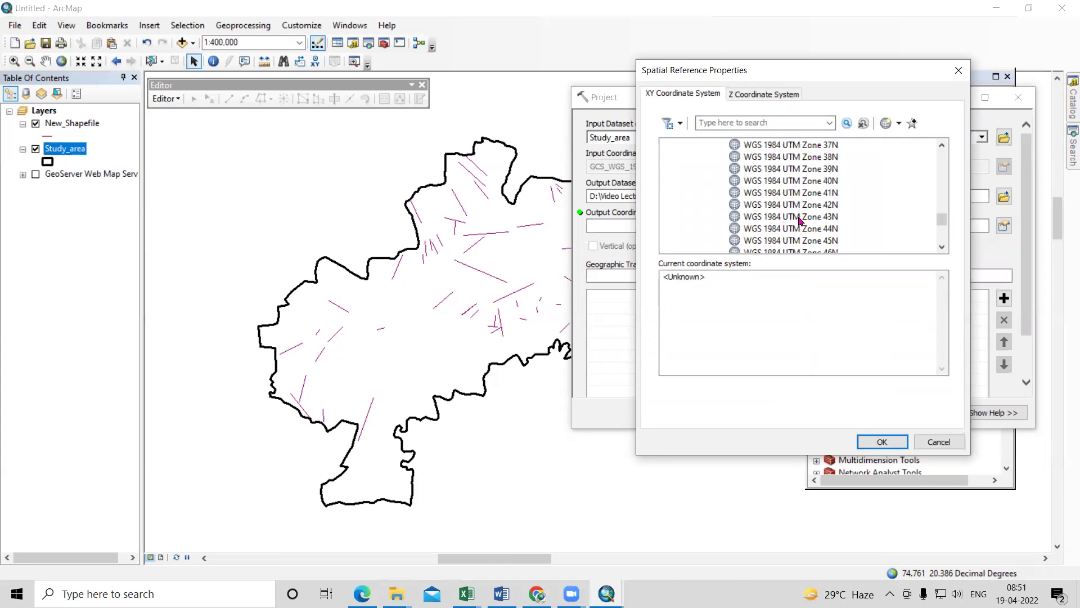
{"action": "left_click", "coordinate": [801, 217]}
{"action": "left_click", "coordinate": [882, 442]}
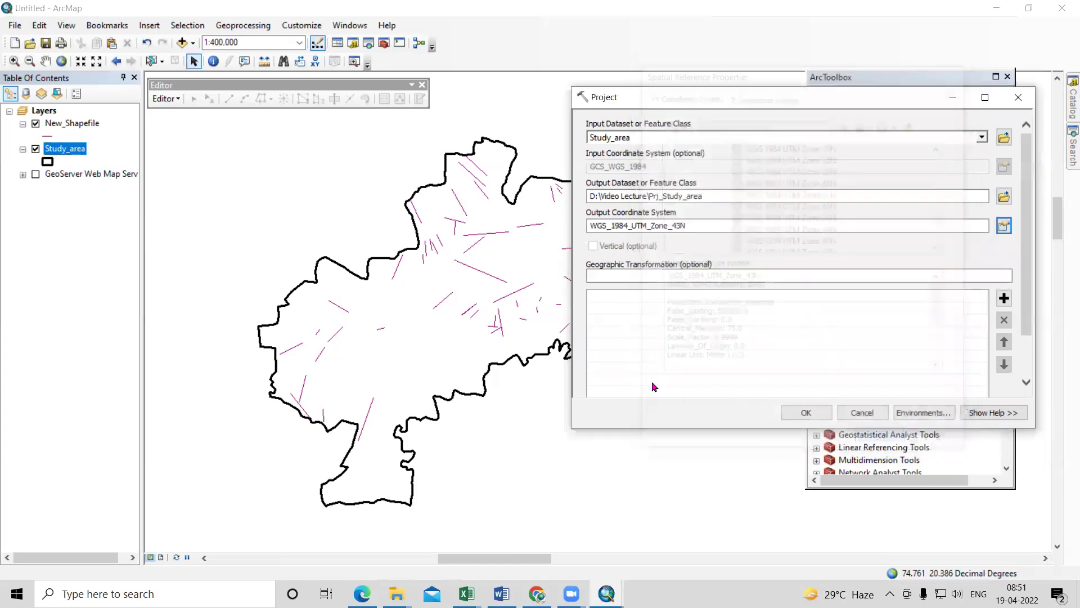
{"action": "left_click", "coordinate": [817, 417]}
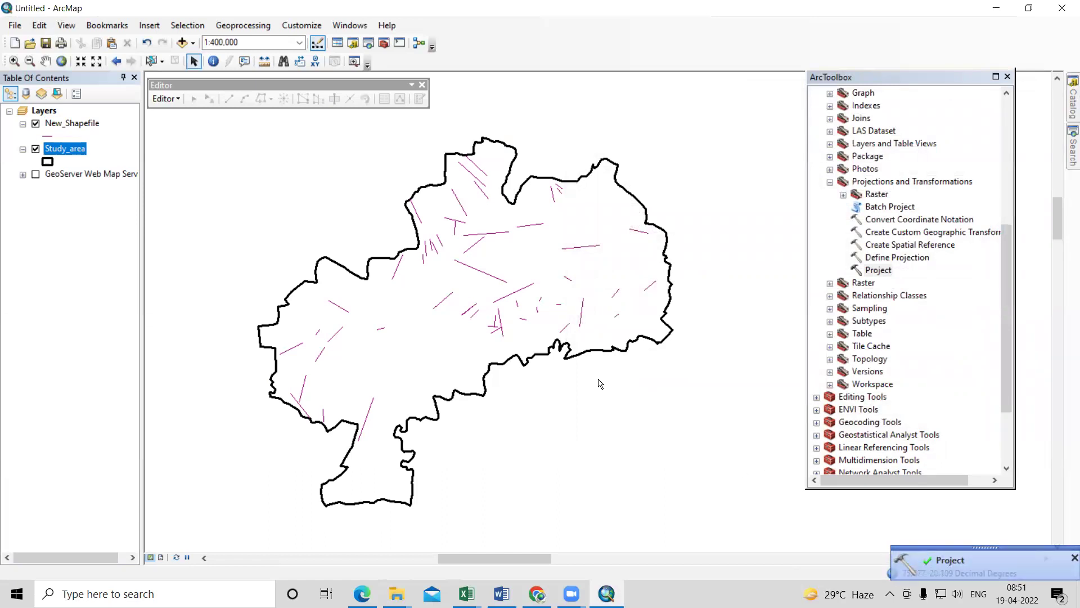
Close the toolbox, refresh the Video Lecture folder in the Catalog and select Prj_Study_area.shp.
{"action": "left_click", "coordinate": [355, 47]}
{"action": "left_click", "coordinate": [1007, 77]}
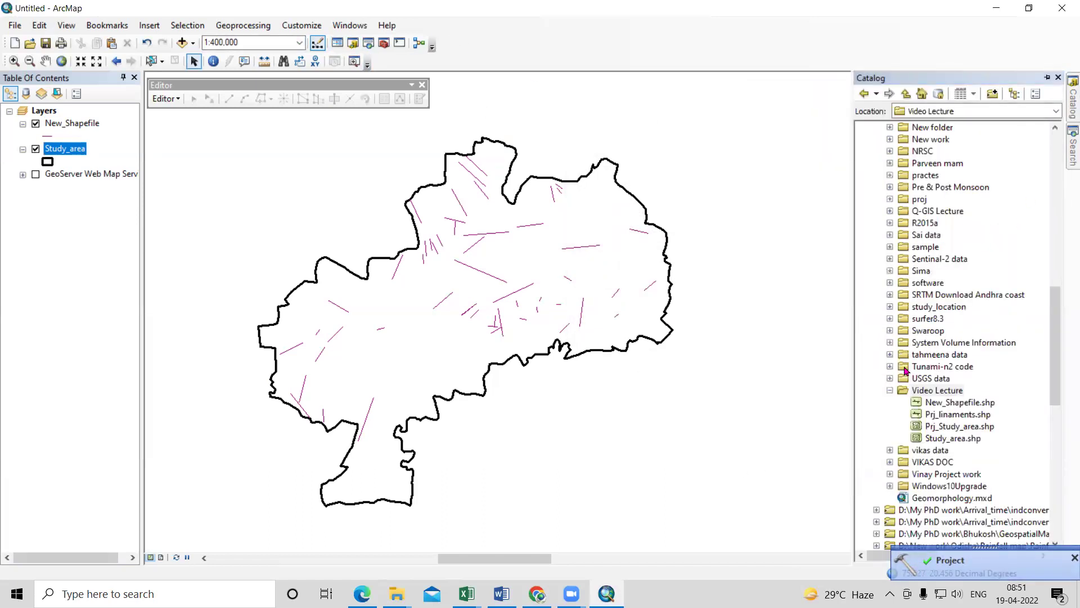
{"action": "right_click", "coordinate": [931, 390]}
{"action": "left_click", "coordinate": [969, 461]}
{"action": "left_click", "coordinate": [947, 428]}
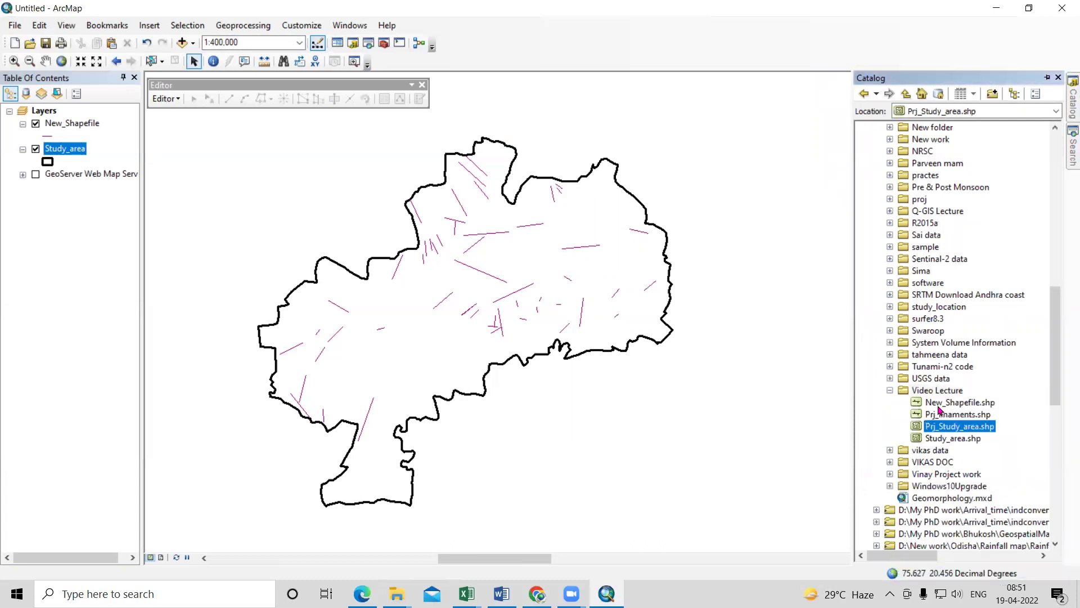
Start a new blank map document without saving changes to the untitled one.
{"action": "left_click", "coordinate": [15, 43]}
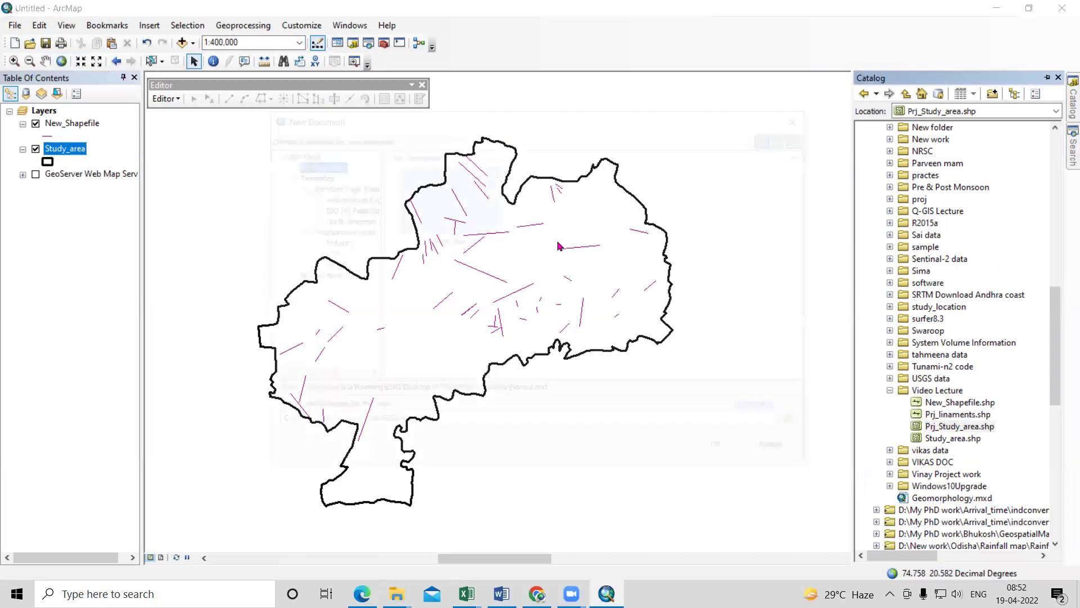
{"action": "left_click", "coordinate": [716, 453]}
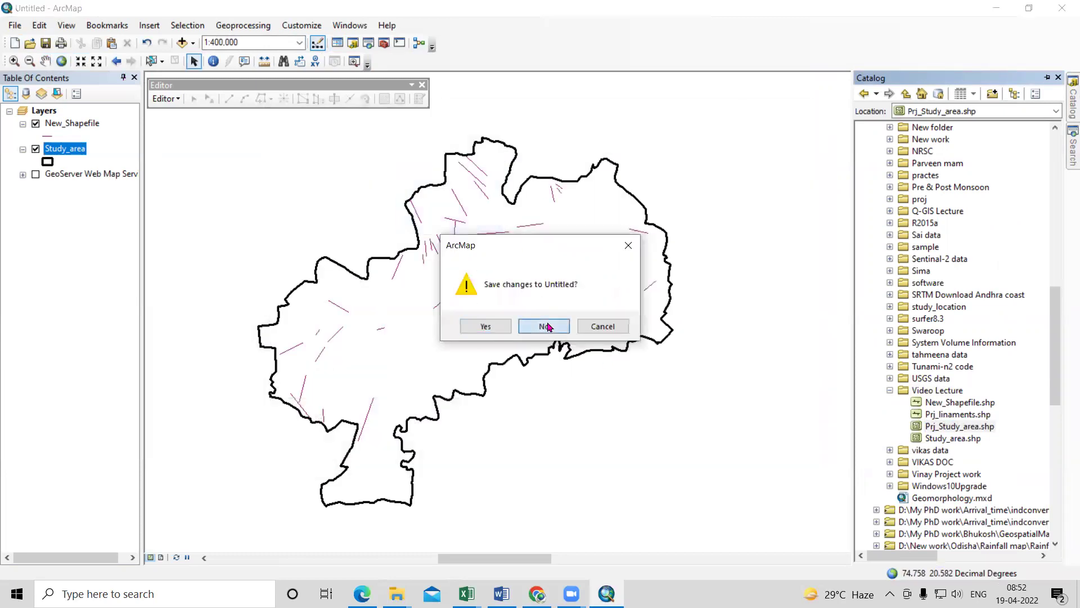
{"action": "left_click", "coordinate": [544, 327]}
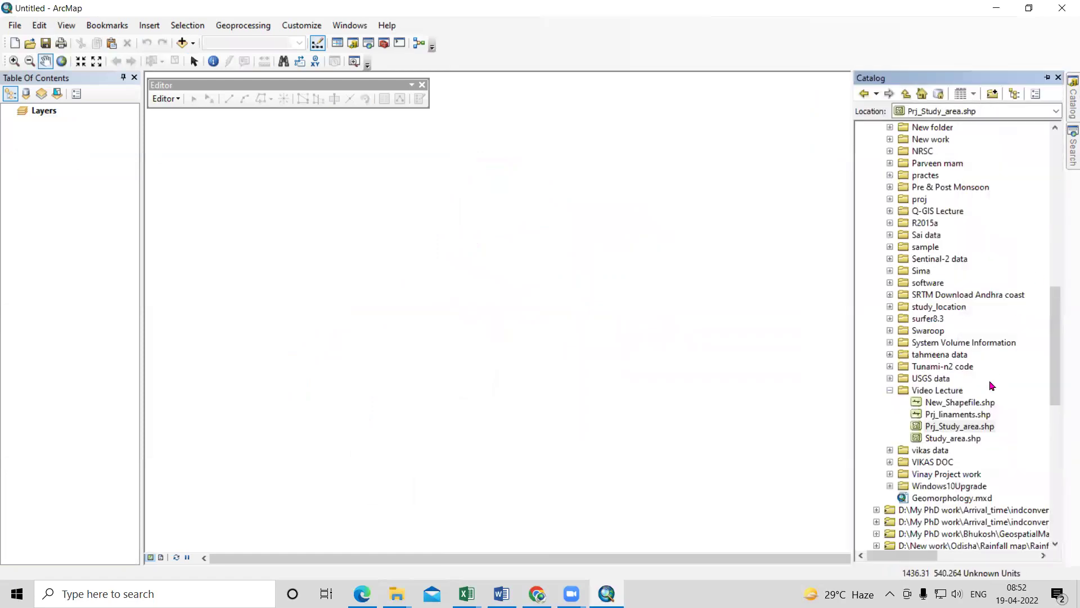
Add Prj_Study_area.shp and Prj_linaments.shp from the Catalog to the map and set the view scale to 1:400,000.
{"action": "left_click_drag", "start_coordinate": [964, 431], "coordinate": [678, 436]}
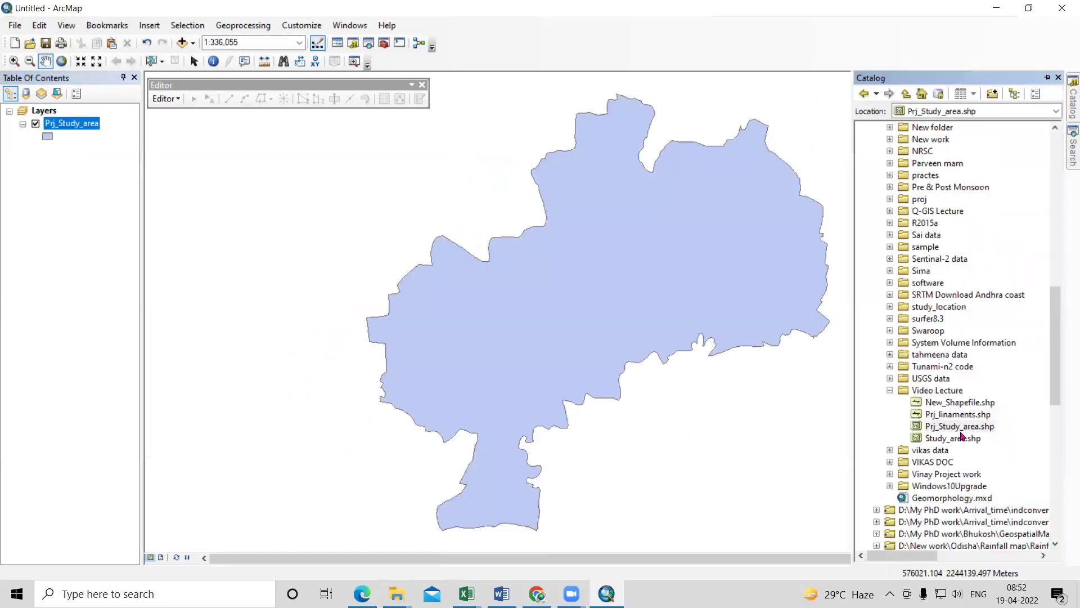
{"action": "left_click_drag", "start_coordinate": [957, 417], "coordinate": [663, 409]}
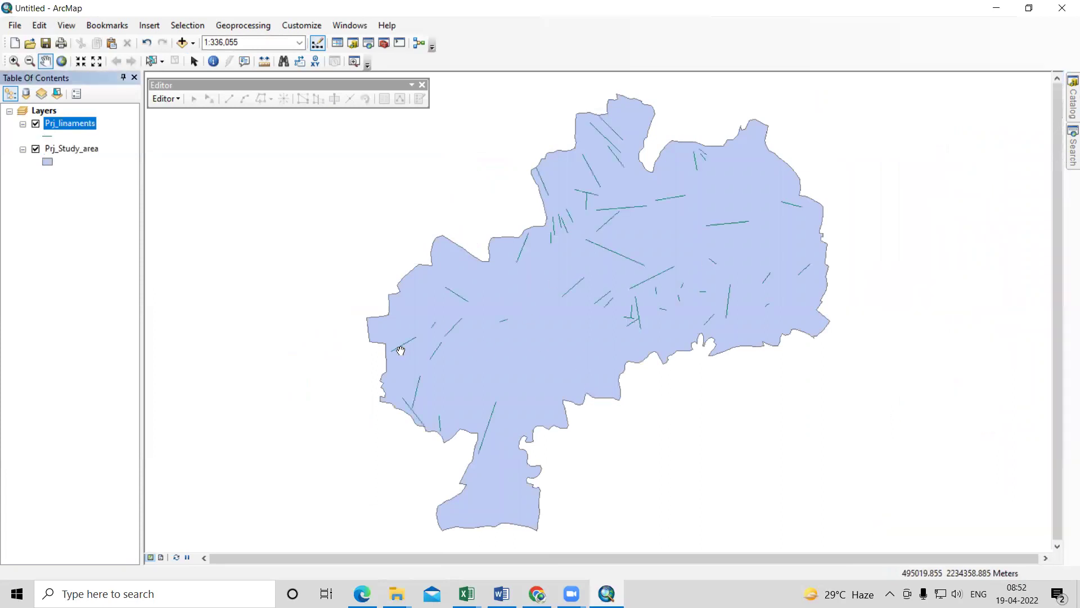
{"action": "scroll", "coordinate": [438, 316], "scroll_direction": "up", "scroll_amount": 1}
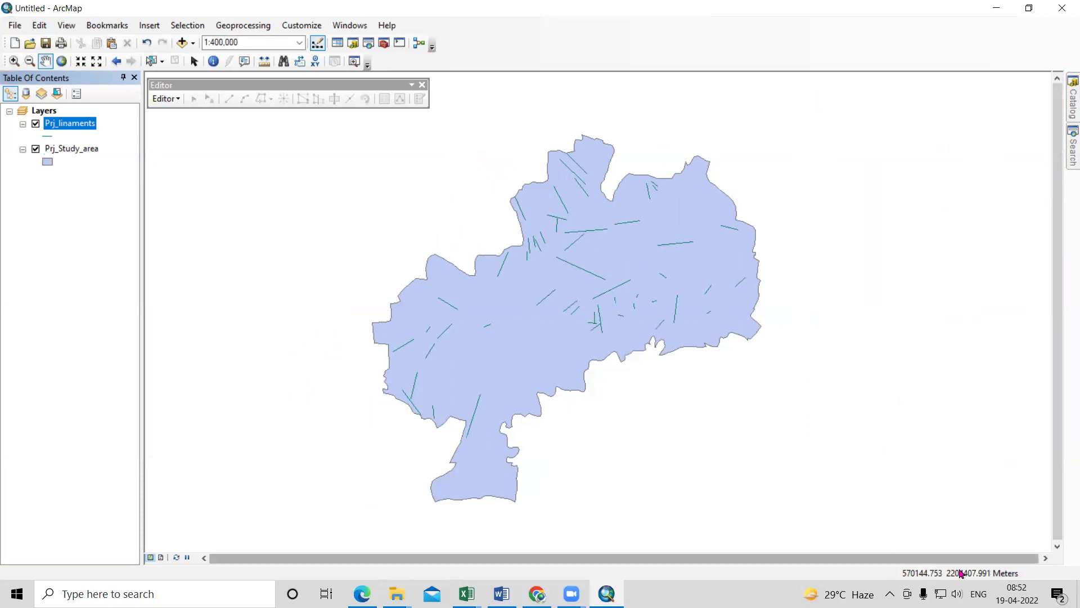
Check the projected coordinate system in the source properties of the Prj_linaments layer, leaving the settings unchanged.
{"action": "right_click", "coordinate": [74, 123]}
{"action": "left_click", "coordinate": [176, 412]}
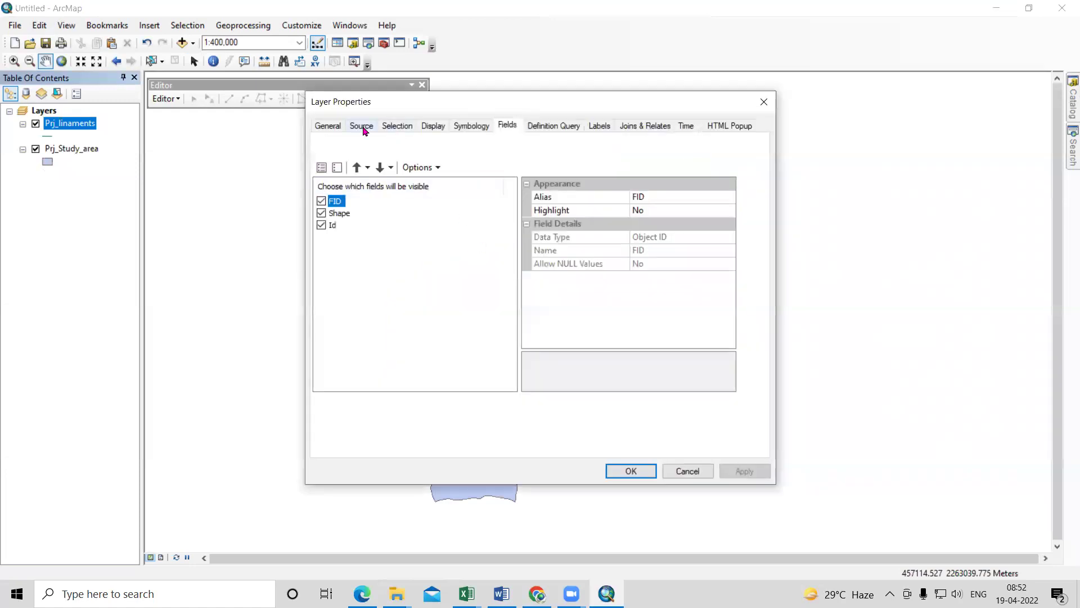
{"action": "left_click", "coordinate": [361, 126]}
{"action": "scroll", "coordinate": [438, 259], "scroll_direction": "down", "scroll_amount": 2}
{"action": "scroll", "coordinate": [488, 269], "scroll_direction": "up", "scroll_amount": 1}
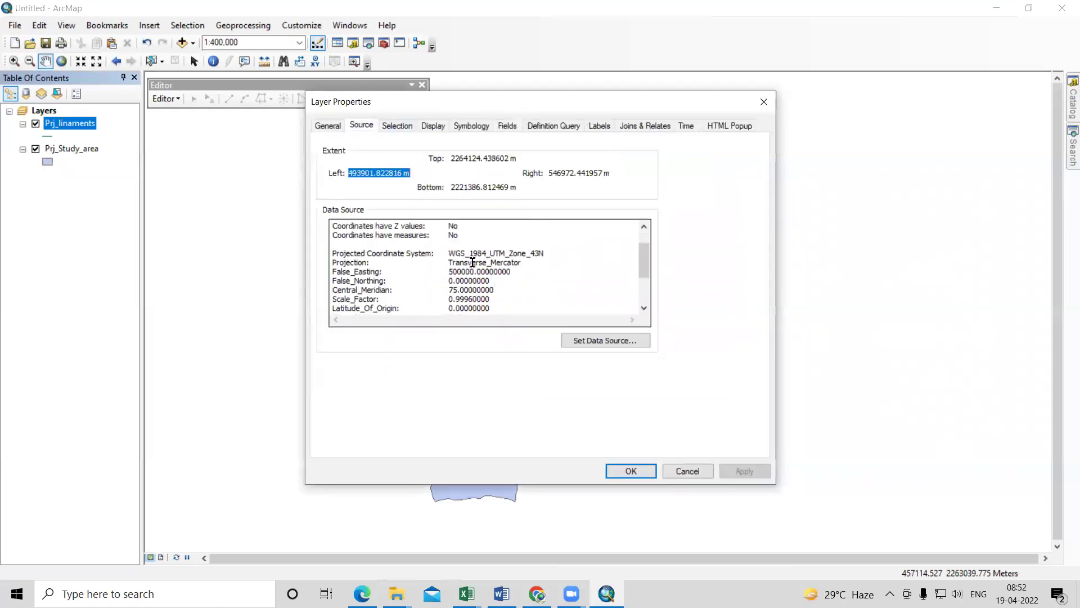
{"action": "left_click", "coordinate": [687, 470]}
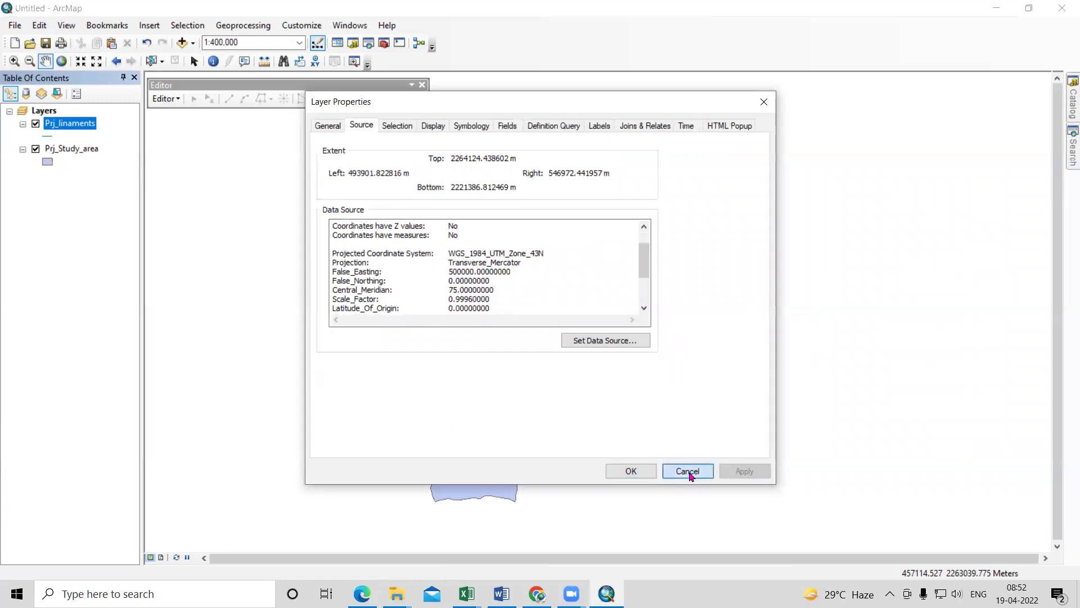
Open the Line Density tool from the Density set of the Spatial Analyst tools.
{"action": "left_click", "coordinate": [384, 44]}
{"action": "left_click", "coordinate": [829, 359]}
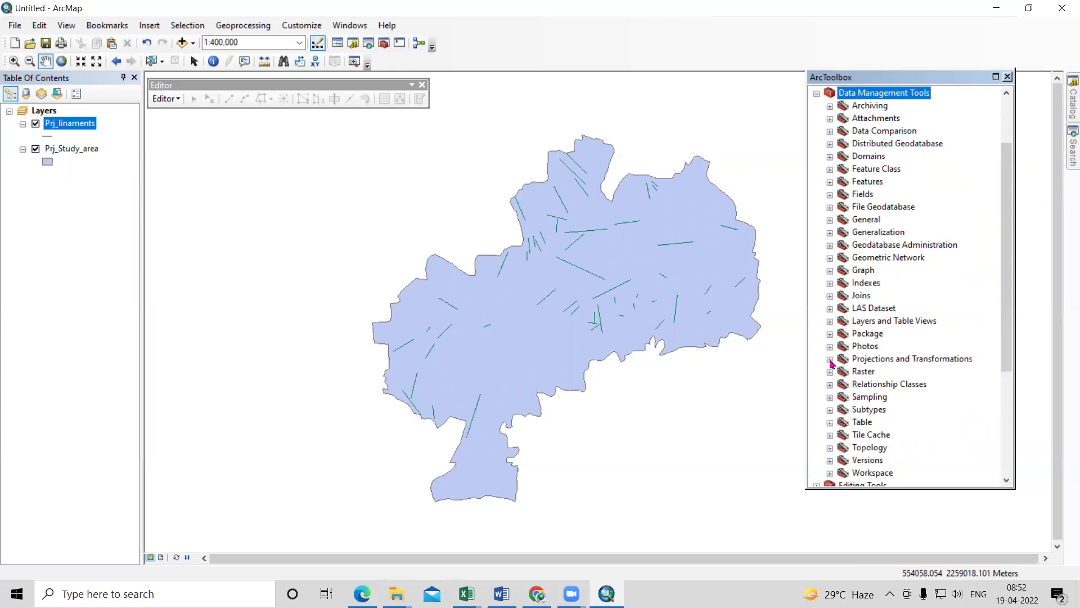
{"action": "scroll", "coordinate": [867, 219], "scroll_direction": "up", "scroll_amount": 2}
{"action": "left_click", "coordinate": [817, 170]}
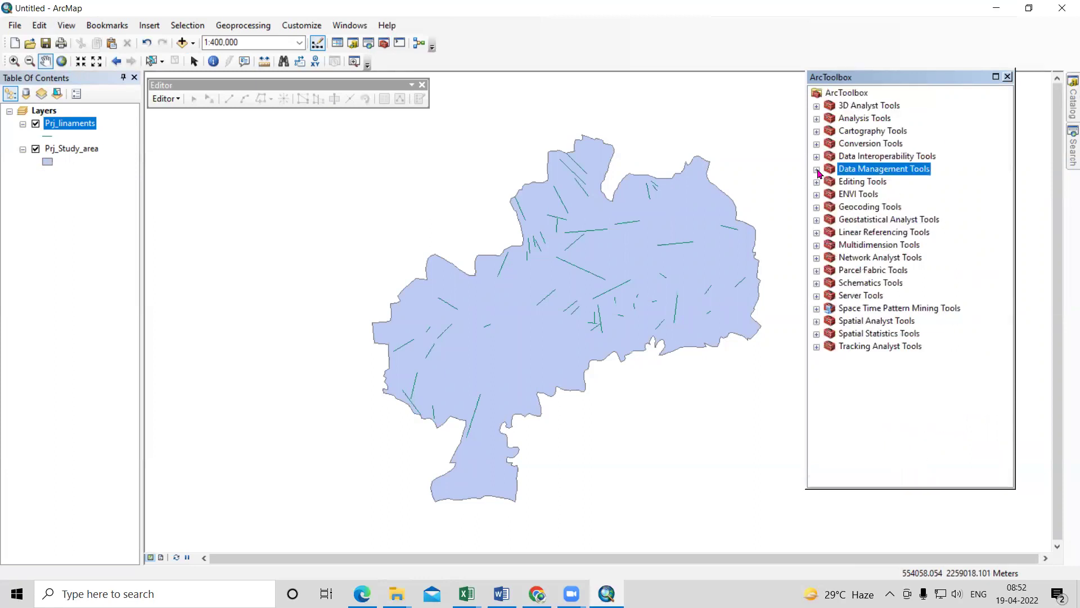
{"action": "double_click", "coordinate": [876, 321]}
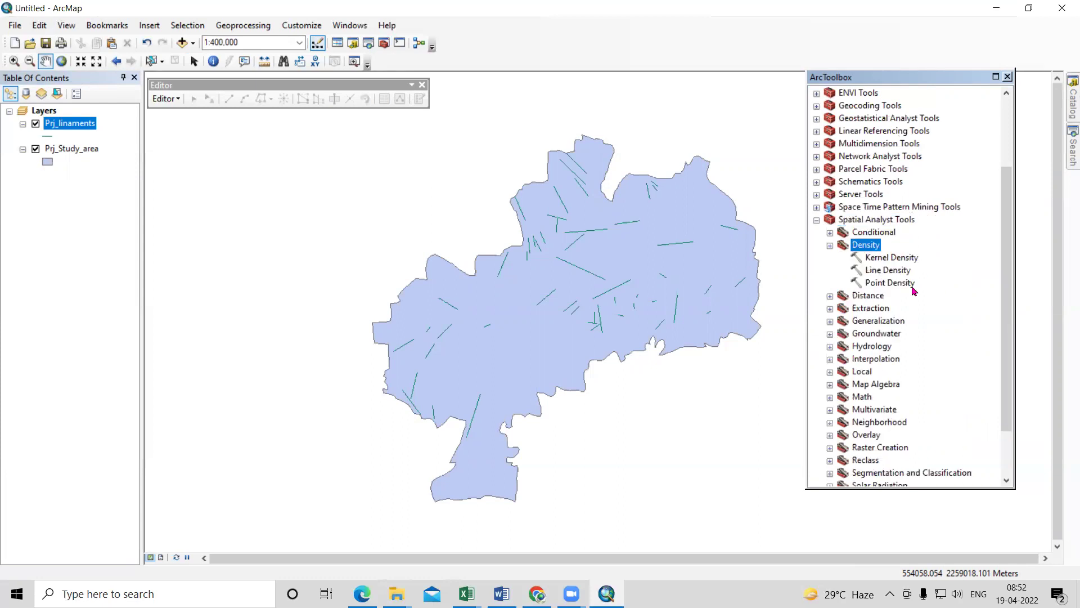
{"action": "double_click", "coordinate": [880, 271]}
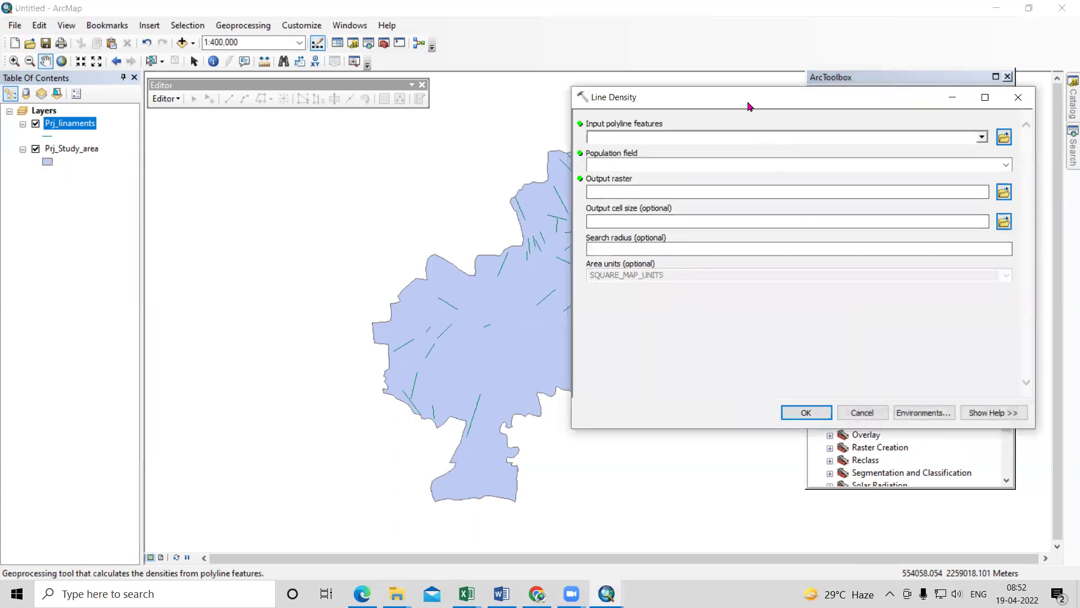
Choose Prj_linaments as the input polyline features and NONE as the population field for Line Density.
{"action": "left_click_drag", "start_coordinate": [749, 105], "coordinate": [354, 121]}
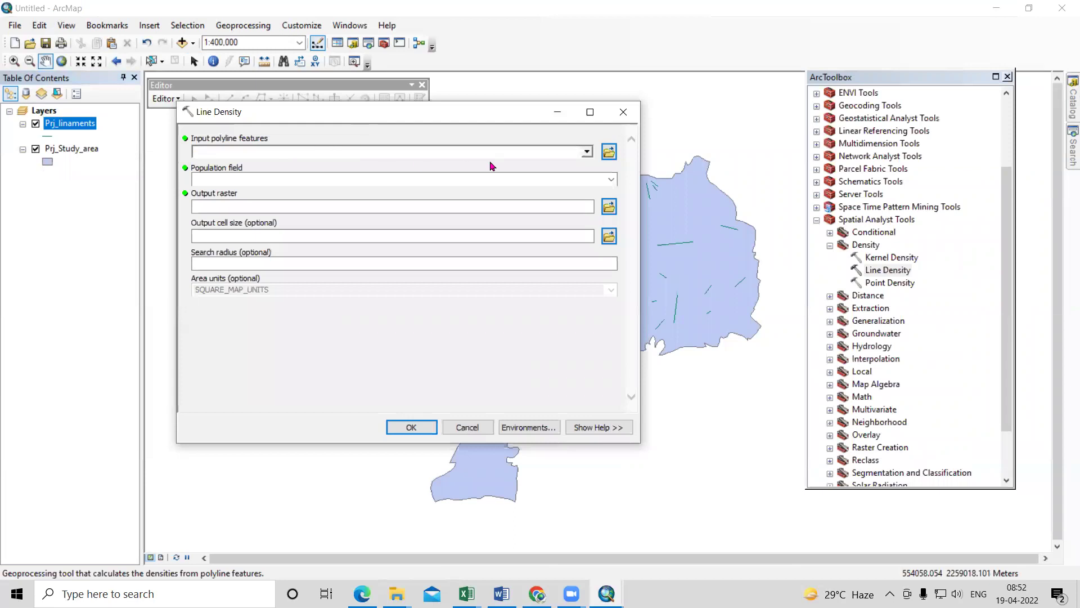
{"action": "left_click", "coordinate": [586, 153]}
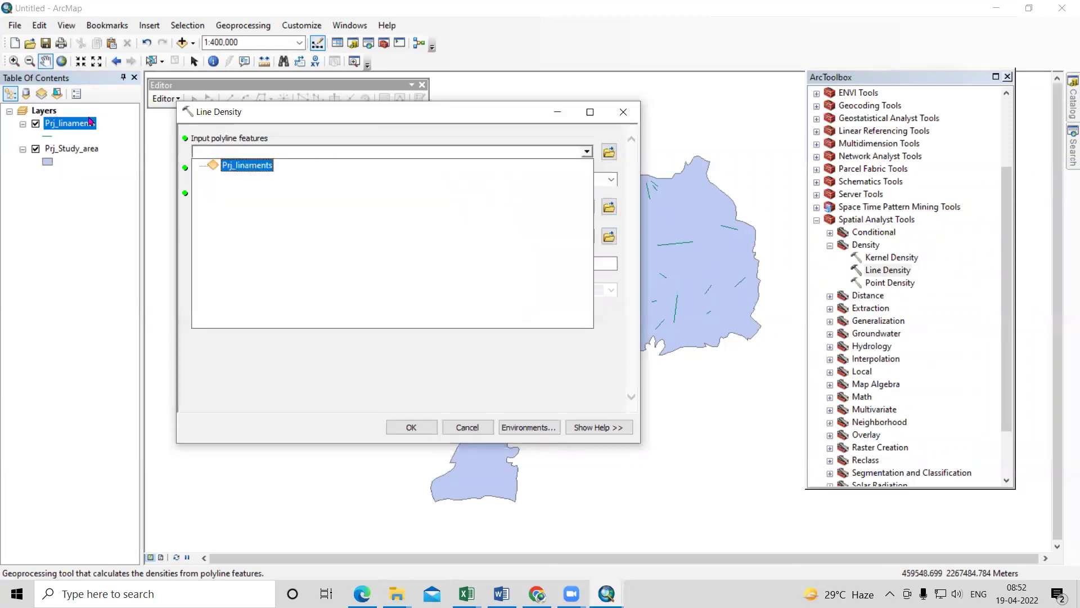
{"action": "left_click", "coordinate": [242, 166]}
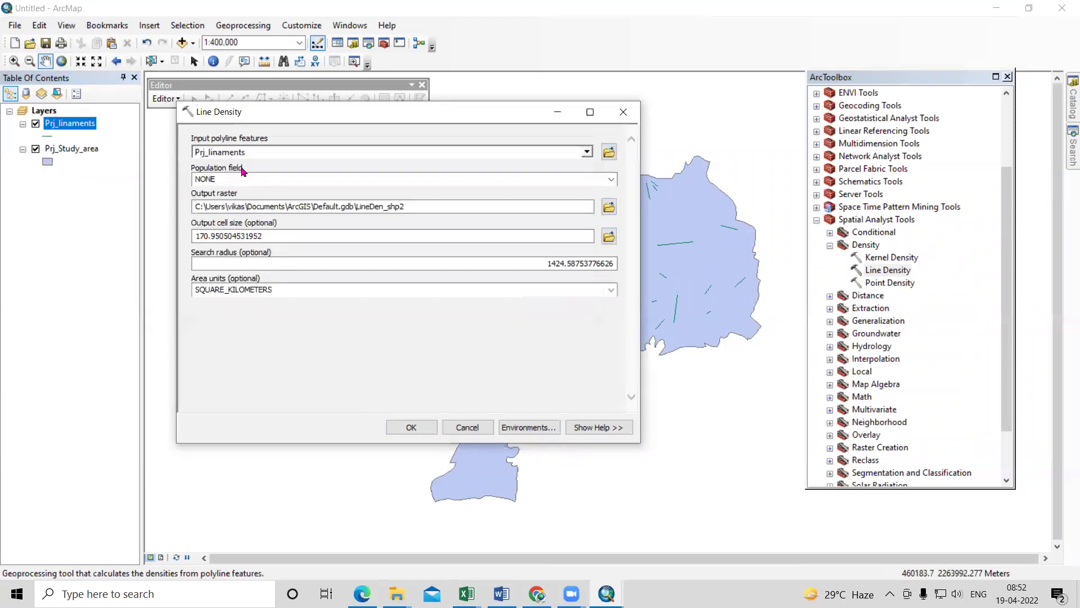
{"action": "left_click", "coordinate": [611, 179]}
{"action": "left_click", "coordinate": [588, 203]}
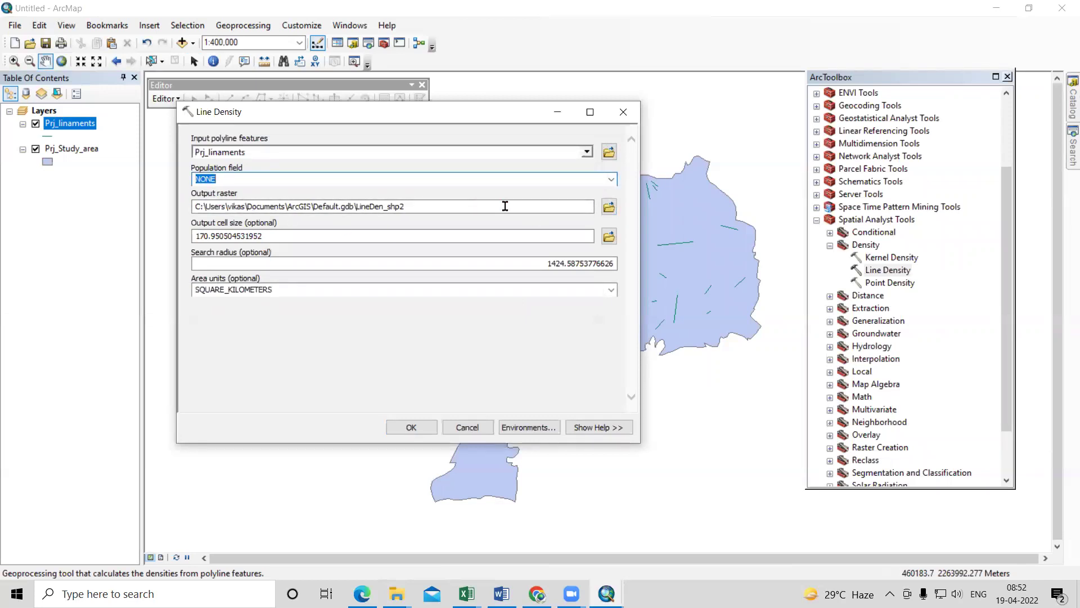
Try naming the output raster Linament and Linament_density.tif in the D:\Video Lecture folder.
{"action": "left_click", "coordinate": [609, 206]}
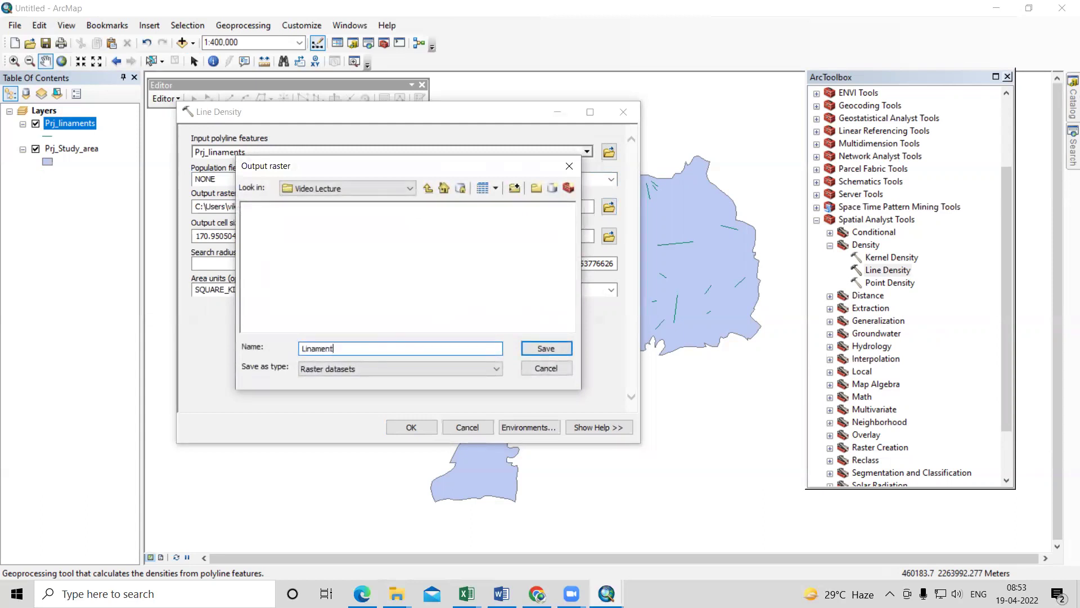
{"action": "left_click", "coordinate": [559, 349]}
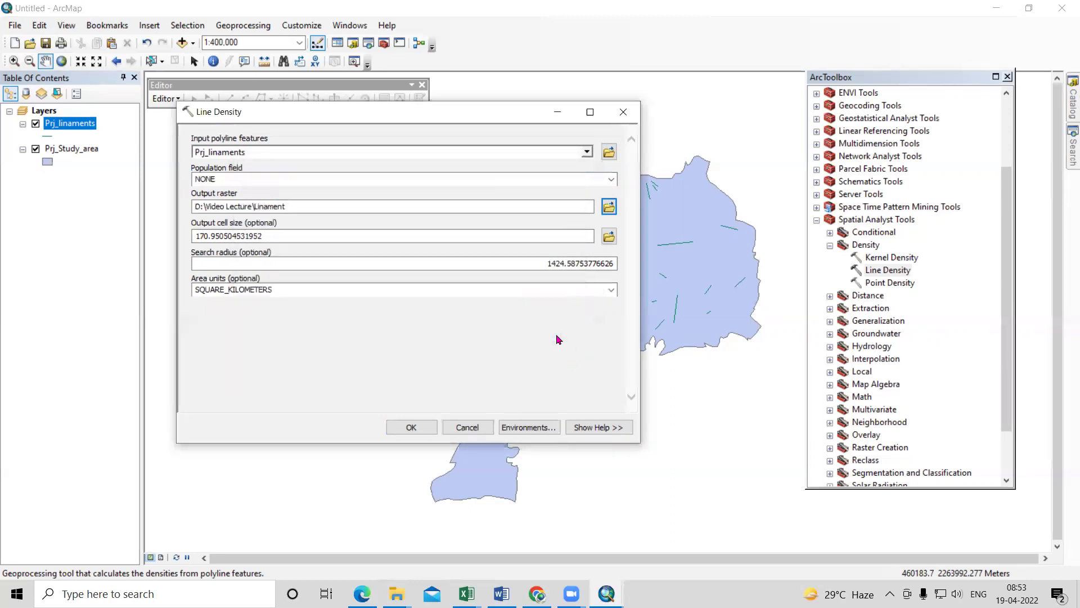
{"action": "left_click", "coordinate": [609, 206]}
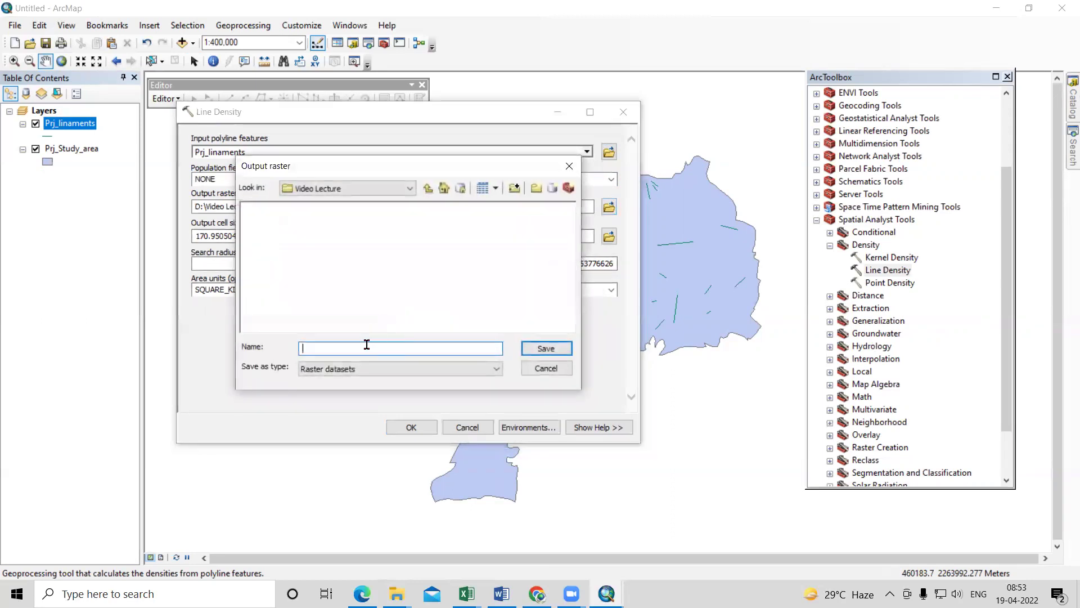
{"action": "left_click", "coordinate": [550, 351]}
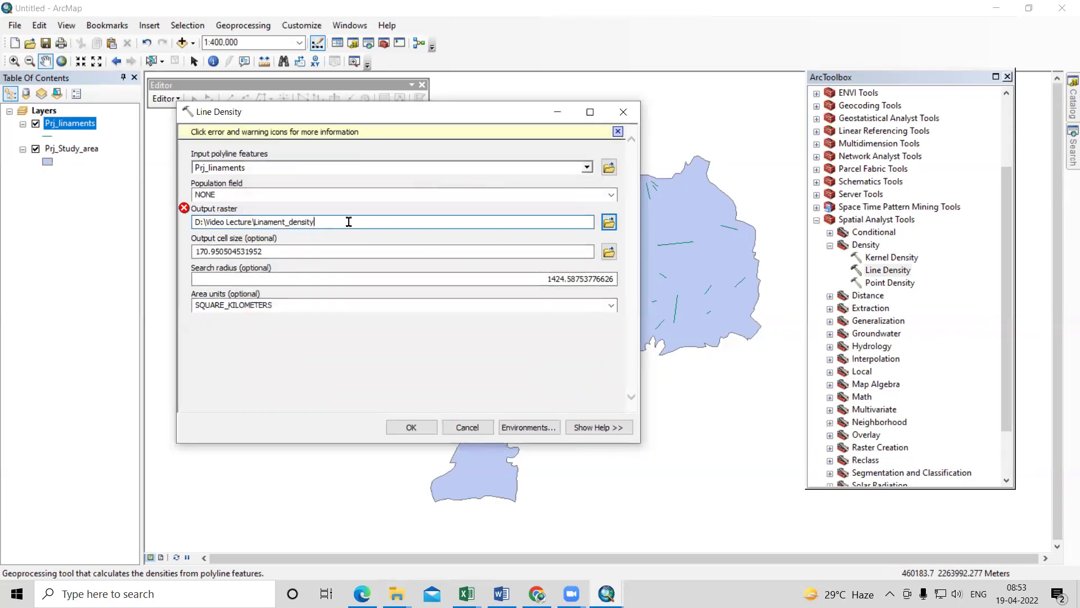
{"action": "type", "text": ".tif"}
Save the output raster as Lin_density in D:\Video Lecture and choose SQUARE_KILOMETERS as the area units.
{"action": "left_click", "coordinate": [609, 222]}
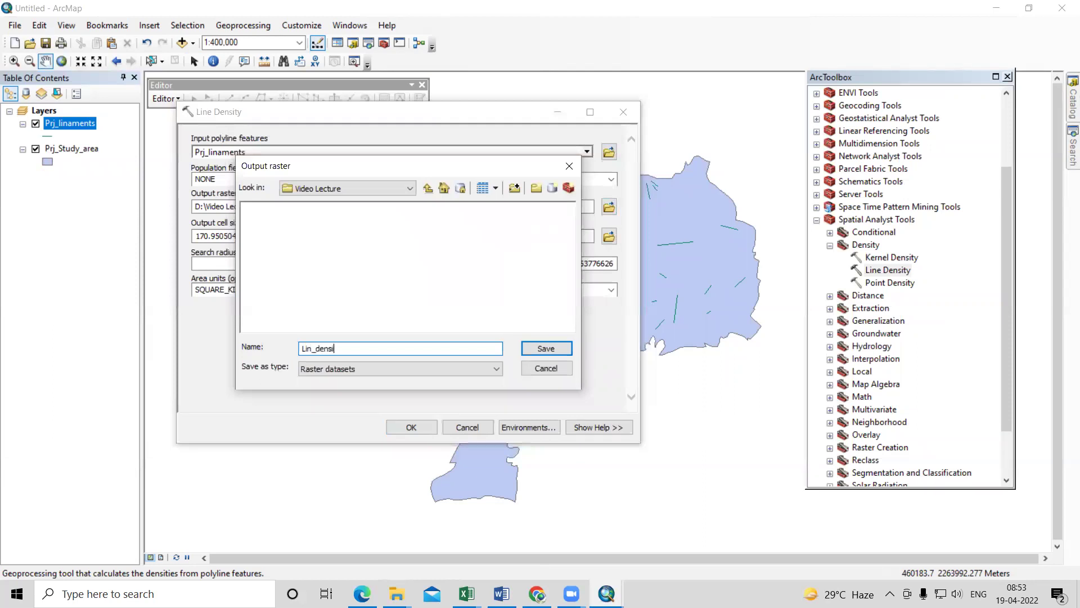
{"action": "left_click", "coordinate": [549, 348]}
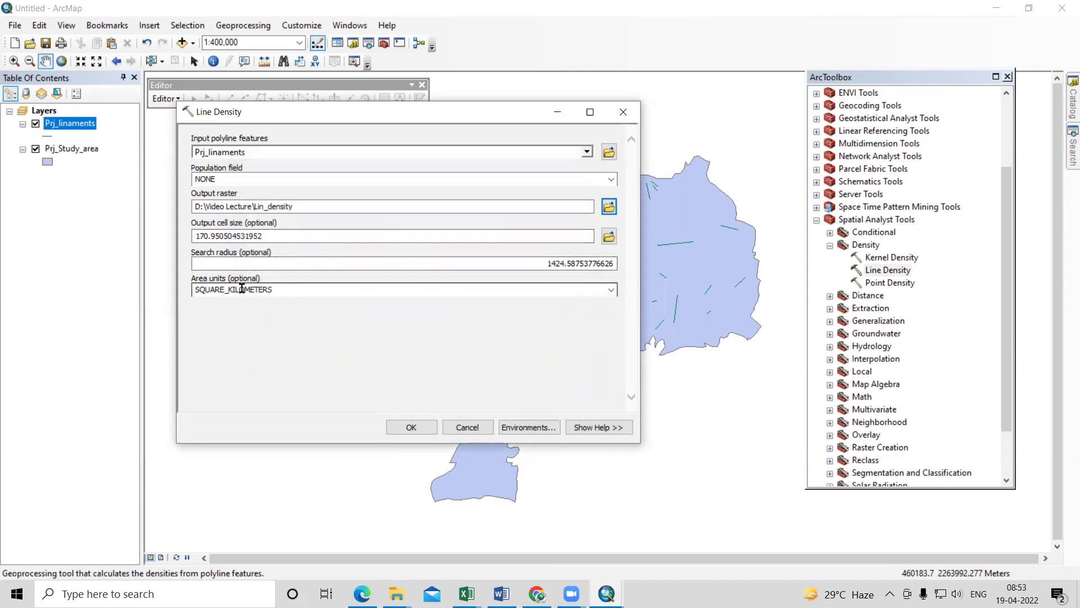
{"action": "left_click", "coordinate": [610, 291]}
{"action": "left_click", "coordinate": [432, 322]}
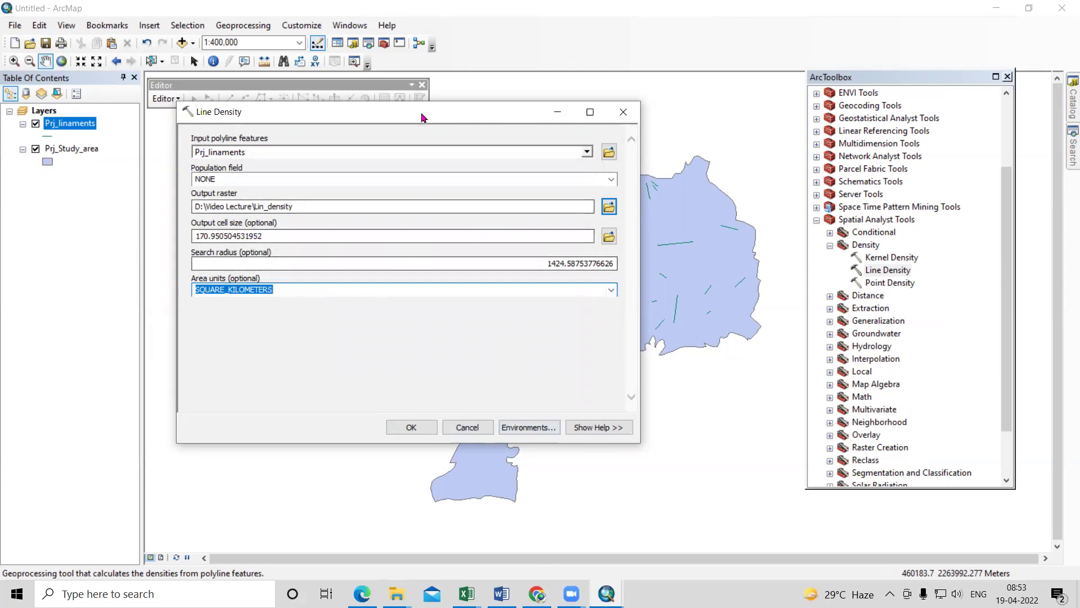
{"action": "left_click_drag", "start_coordinate": [421, 114], "coordinate": [225, 117]}
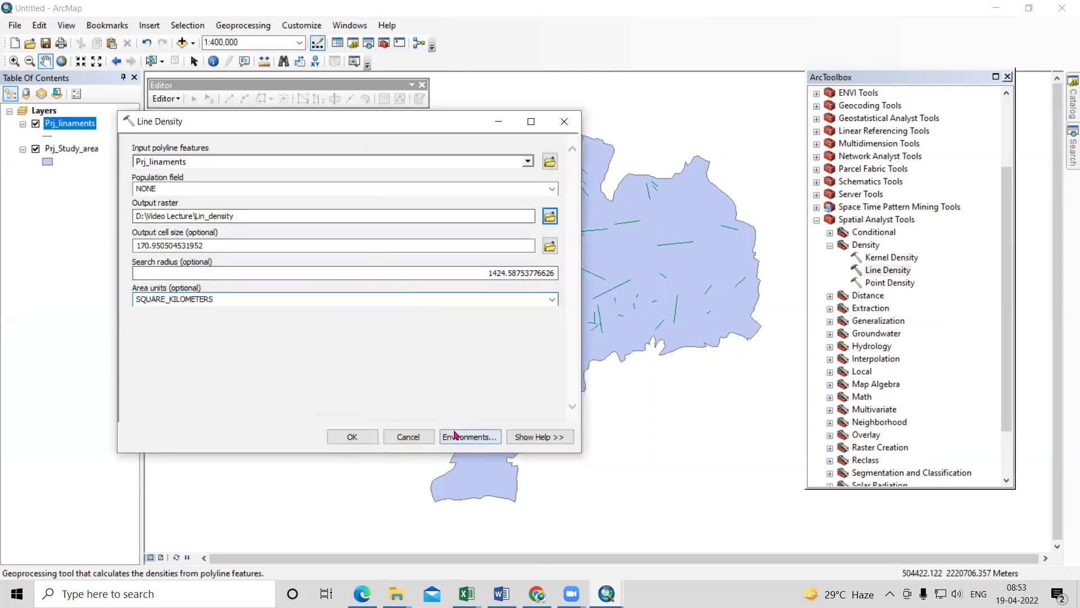
In the Line Density environment settings, set the output coordinate system and processing extent to match the Prj_Study_area layer.
{"action": "left_click", "coordinate": [466, 434]}
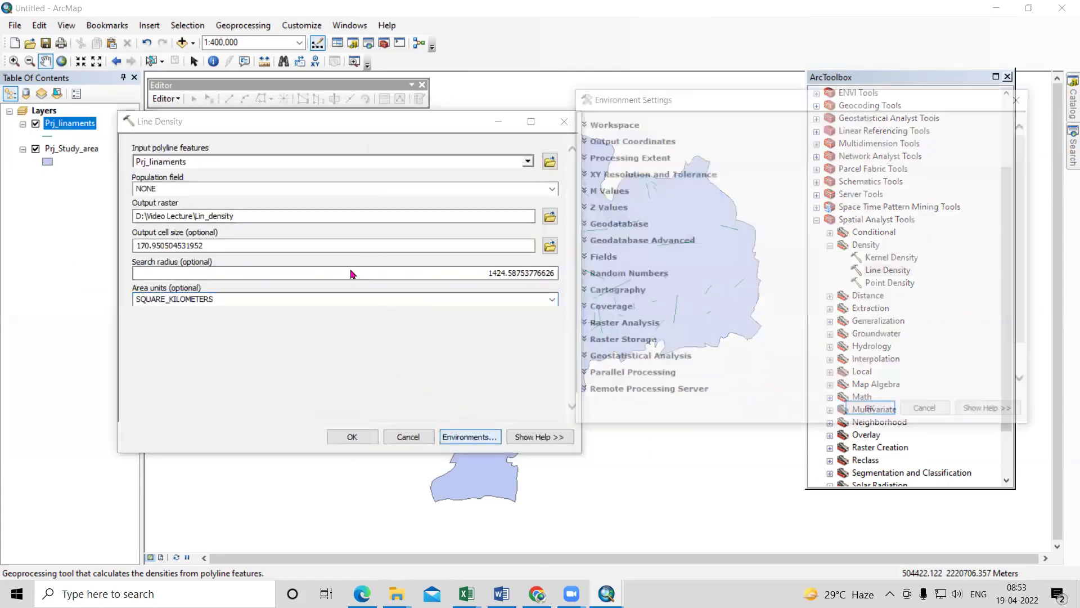
{"action": "left_click", "coordinate": [626, 140]}
{"action": "left_click", "coordinate": [675, 166]}
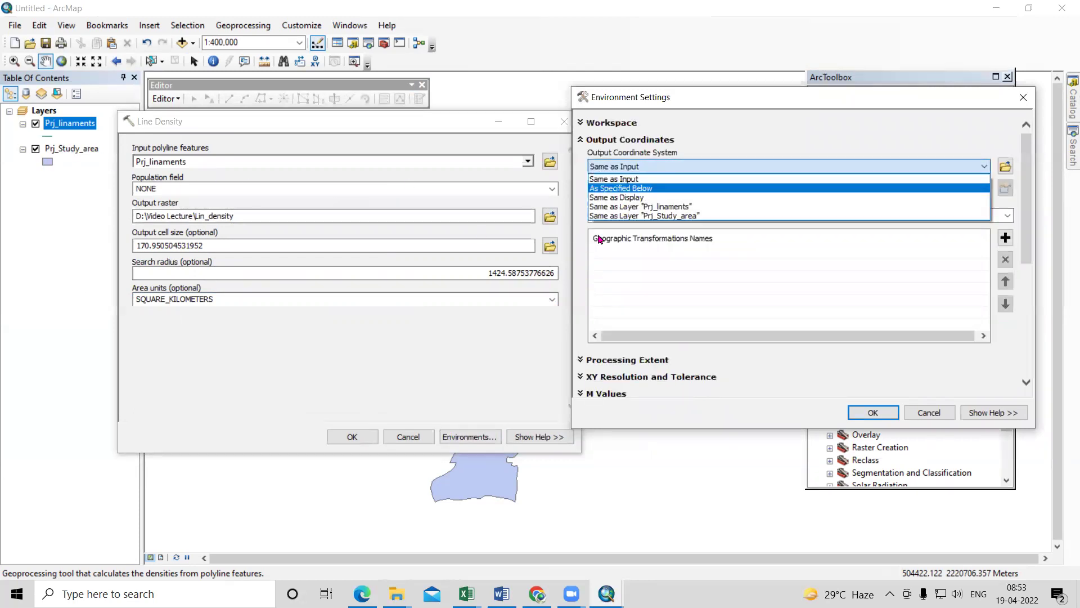
{"action": "left_click", "coordinate": [653, 217]}
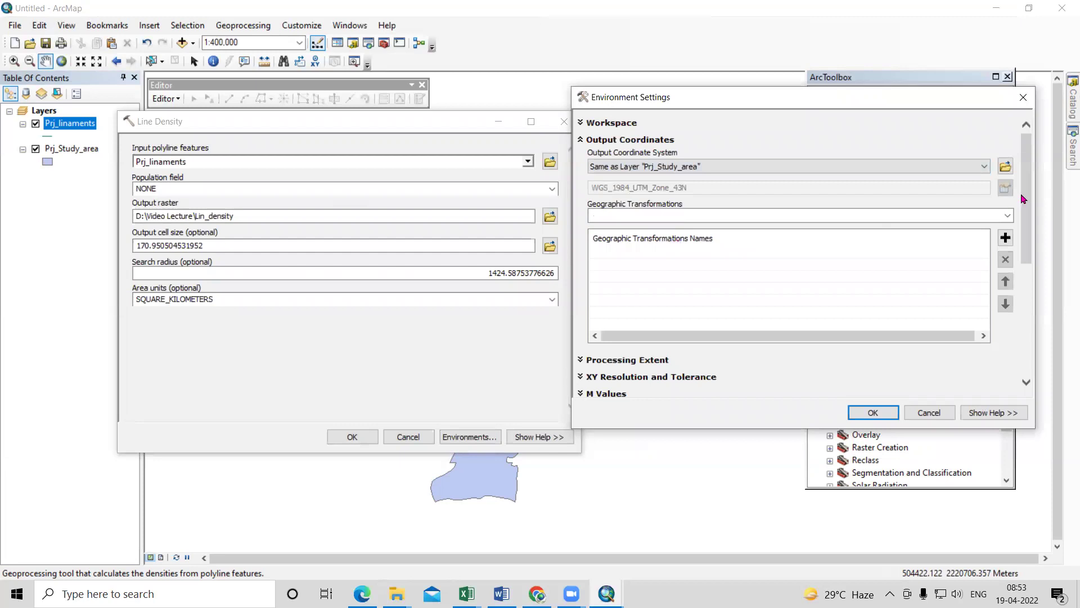
{"action": "scroll", "coordinate": [612, 196], "scroll_direction": "down", "scroll_amount": 5}
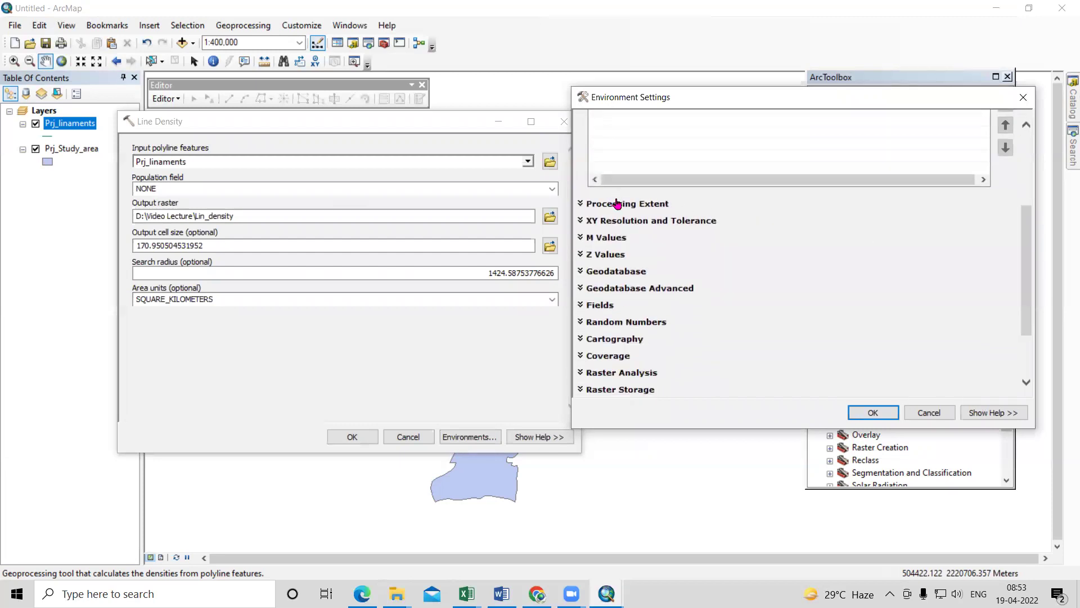
{"action": "left_click", "coordinate": [618, 203]}
{"action": "left_click", "coordinate": [678, 231]}
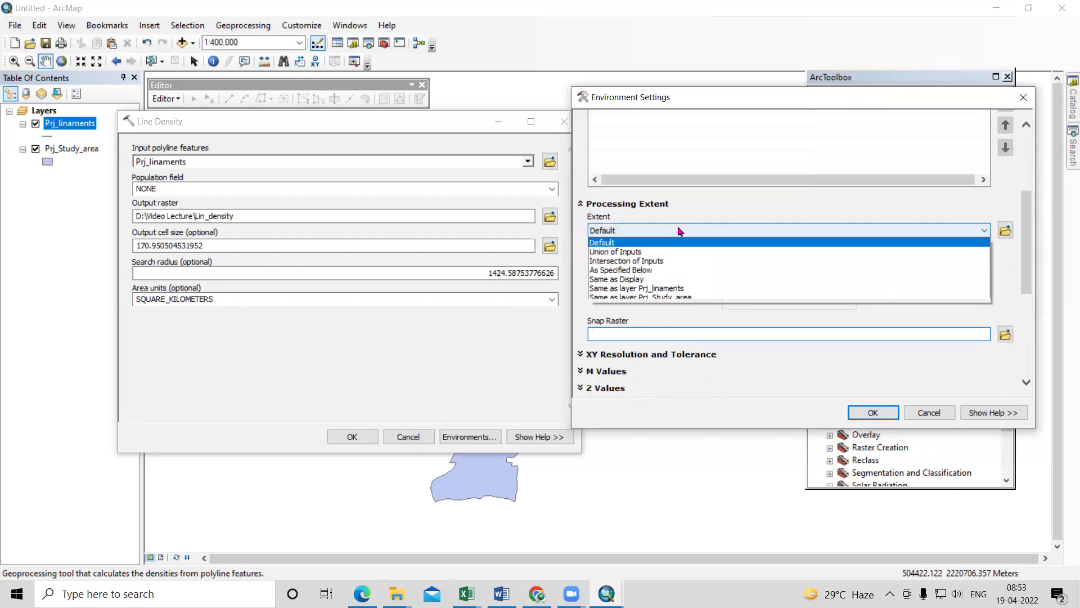
{"action": "left_click", "coordinate": [677, 299]}
Use Prj_Study_area as the raster analysis mask, accept the environment settings and run Line Density.
{"action": "left_click_drag", "start_coordinate": [1031, 232], "coordinate": [1020, 344]}
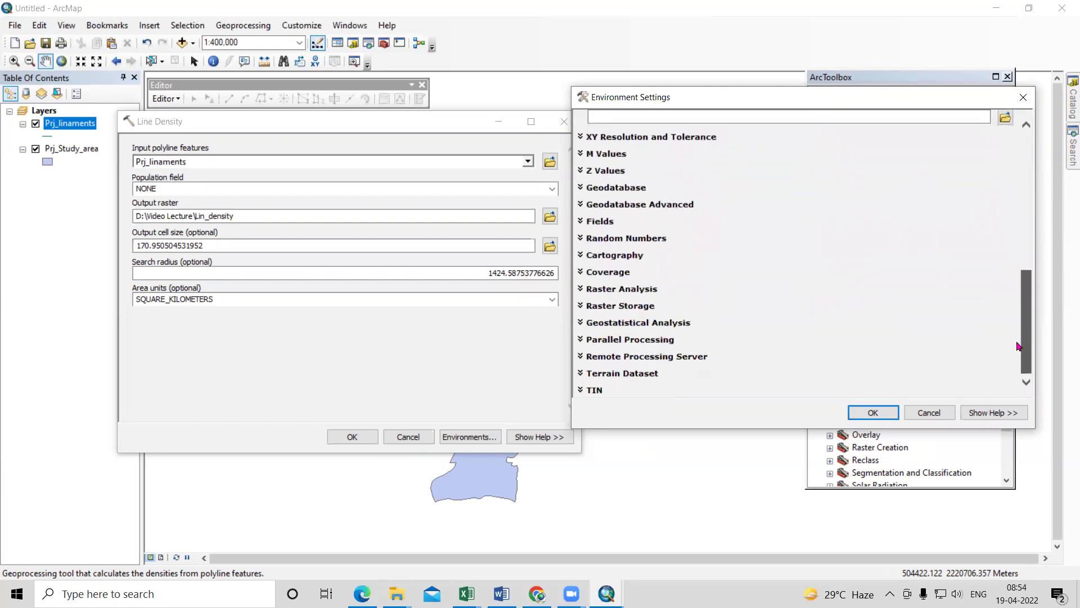
{"action": "left_click", "coordinate": [631, 293]}
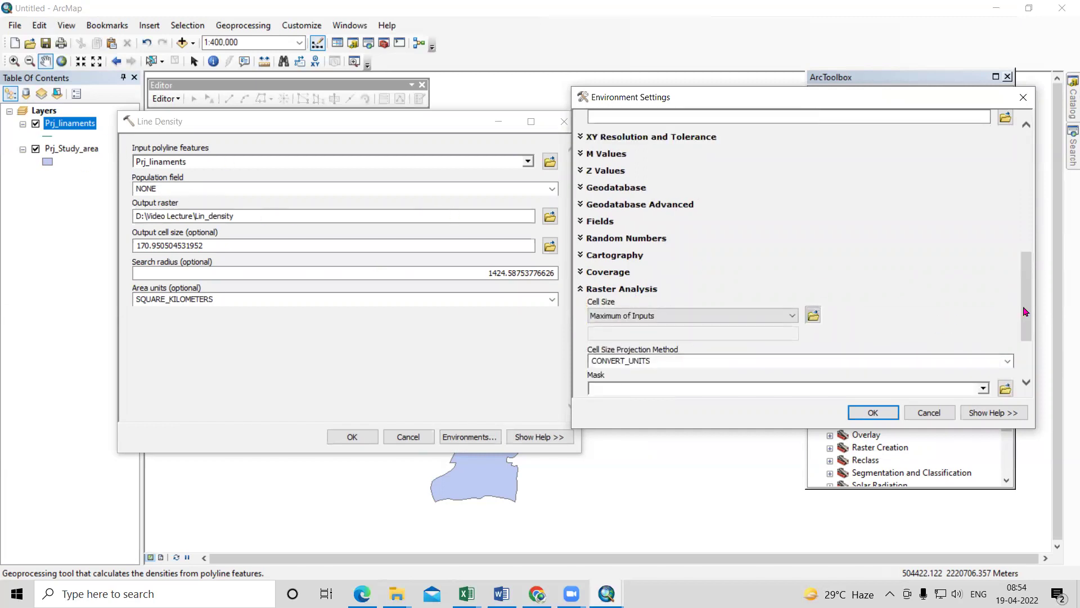
{"action": "left_click_drag", "start_coordinate": [1024, 311], "coordinate": [1025, 343]}
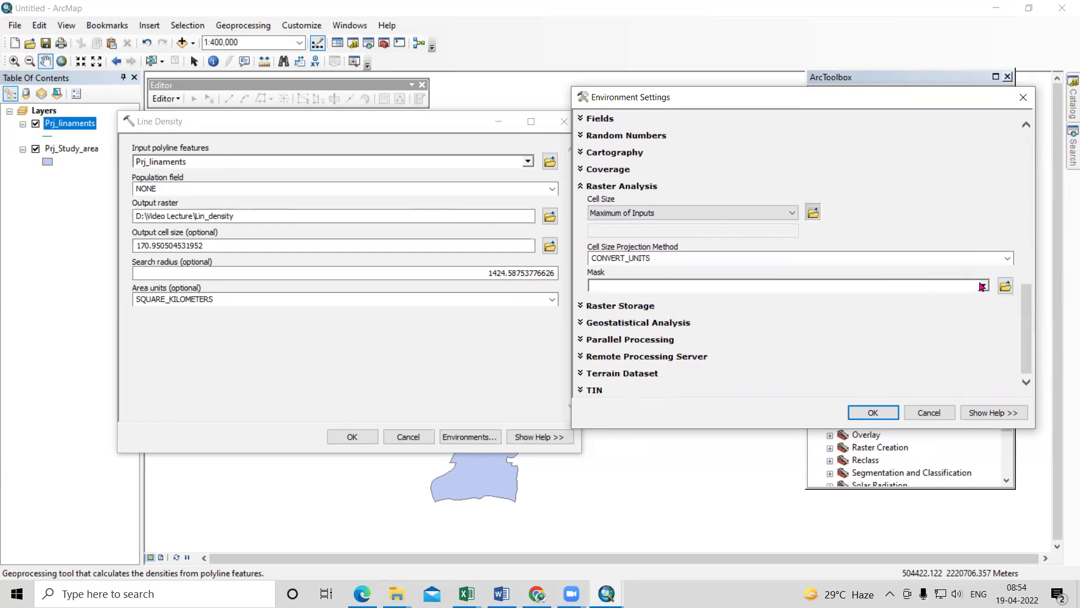
{"action": "left_click", "coordinate": [981, 285]}
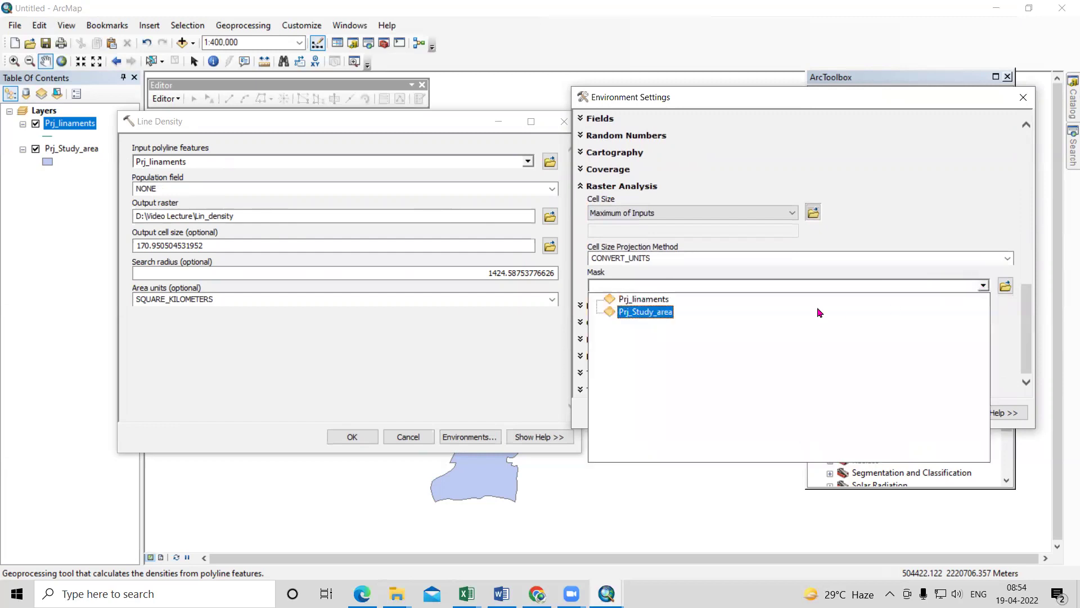
{"action": "left_click", "coordinate": [645, 313]}
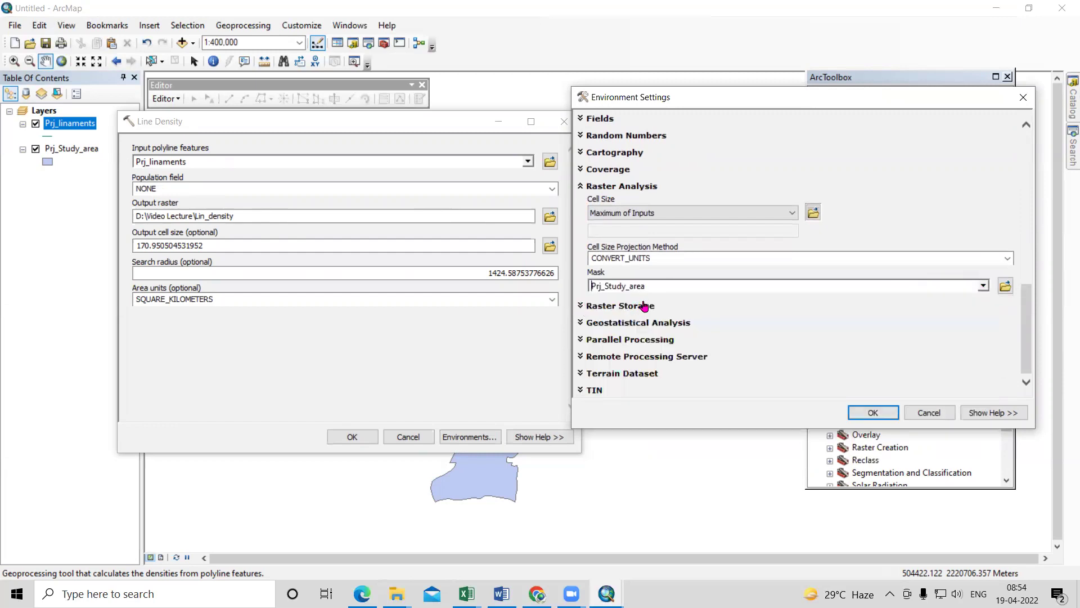
{"action": "left_click", "coordinate": [872, 412]}
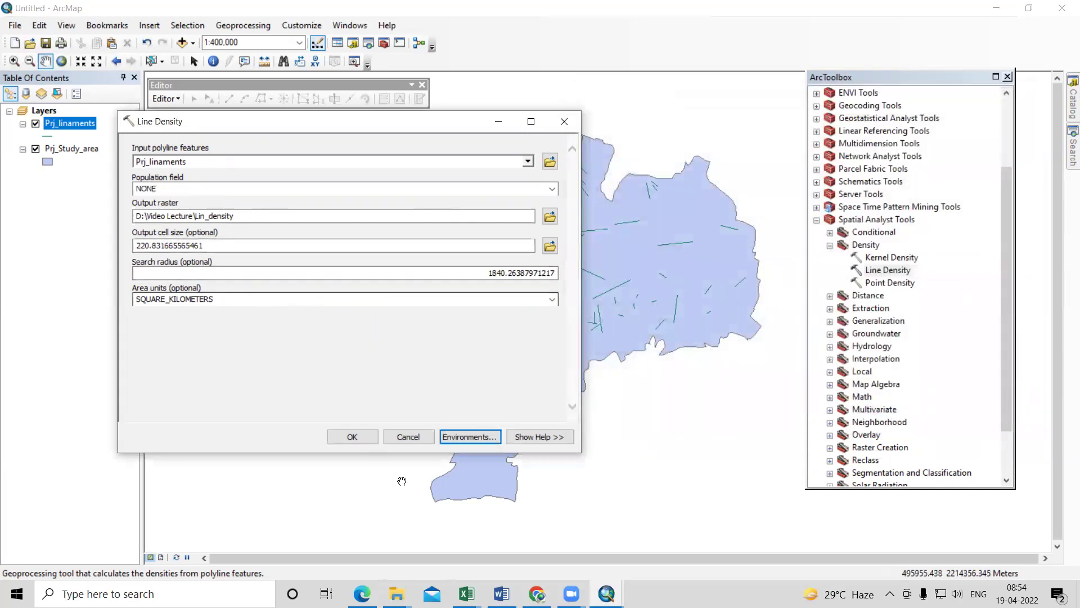
{"action": "left_click", "coordinate": [353, 438]}
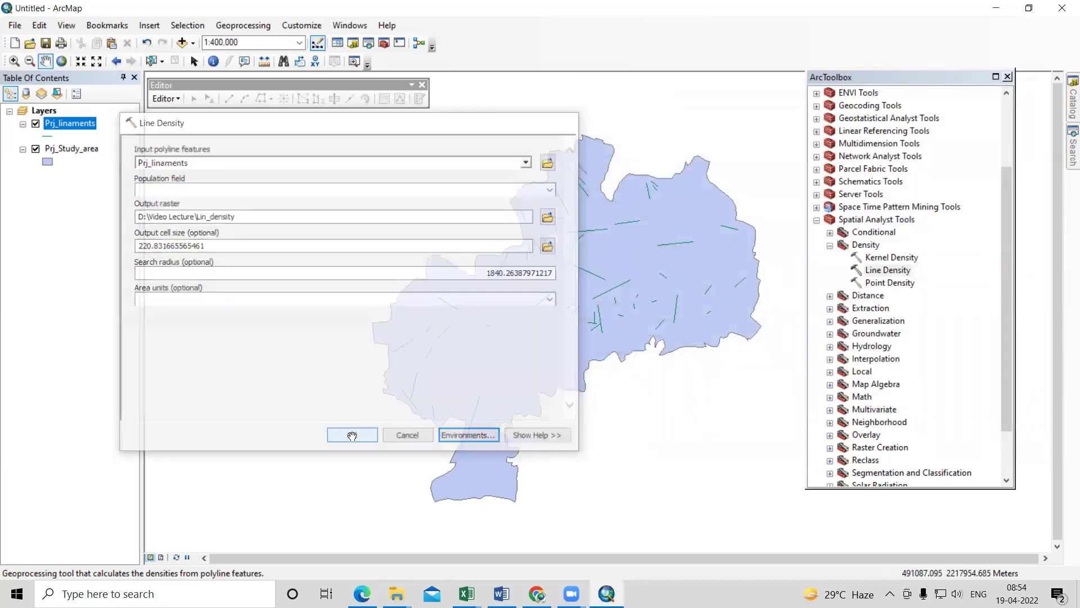
Move the Lin_density raster above the Prj_linaments and Prj_Study_area layers in the layer order.
{"action": "scroll", "coordinate": [341, 246], "scroll_direction": "up", "scroll_amount": 1}
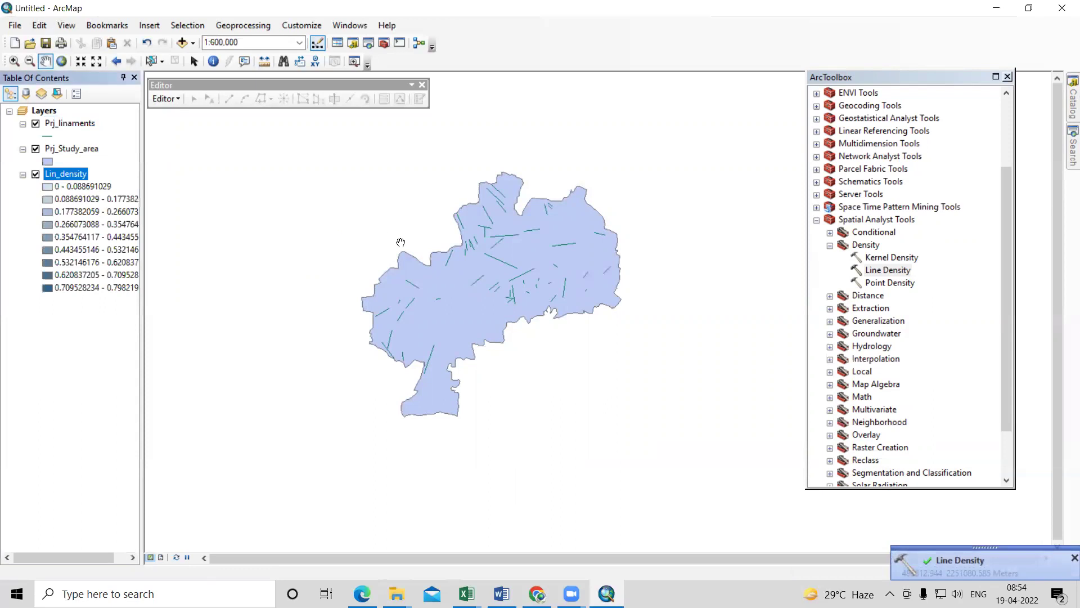
{"action": "scroll", "coordinate": [396, 241], "scroll_direction": "down", "scroll_amount": 1}
{"action": "left_click_drag", "start_coordinate": [72, 176], "coordinate": [67, 129]}
{"action": "scroll", "coordinate": [259, 237], "scroll_direction": "up", "scroll_amount": 1}
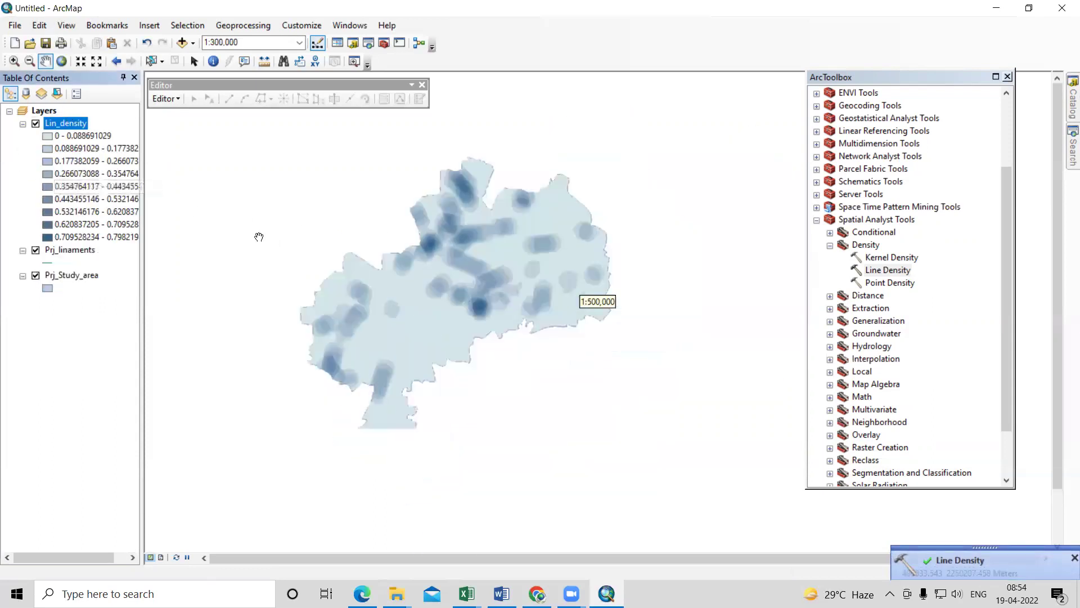
Symbolize Lin_density as a classified raster with 5 classes and the green-yellow-red color ramp.
{"action": "right_click", "coordinate": [68, 123]}
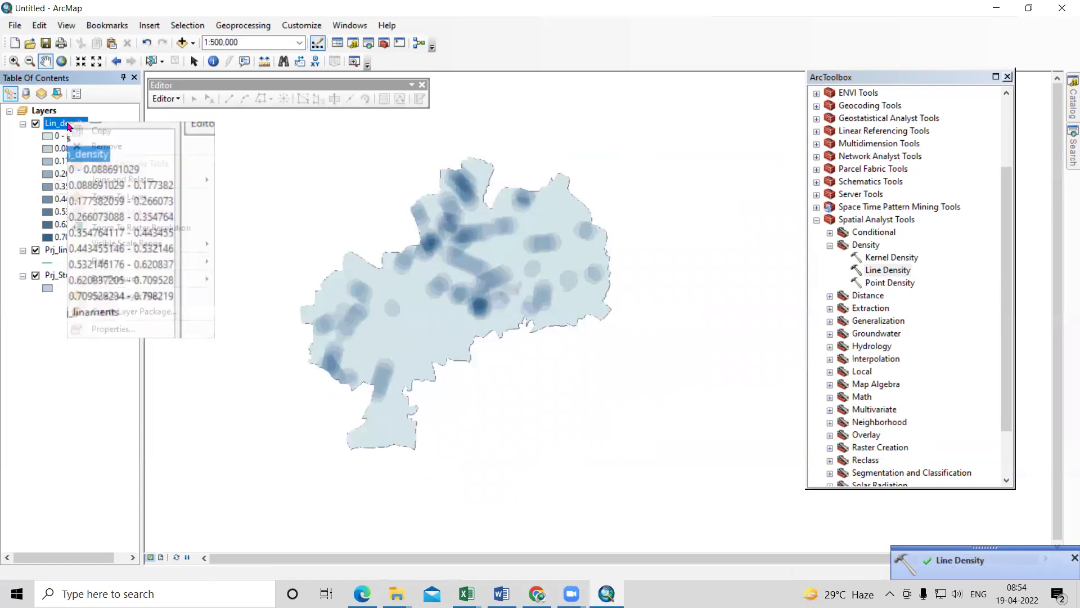
{"action": "left_click", "coordinate": [141, 330]}
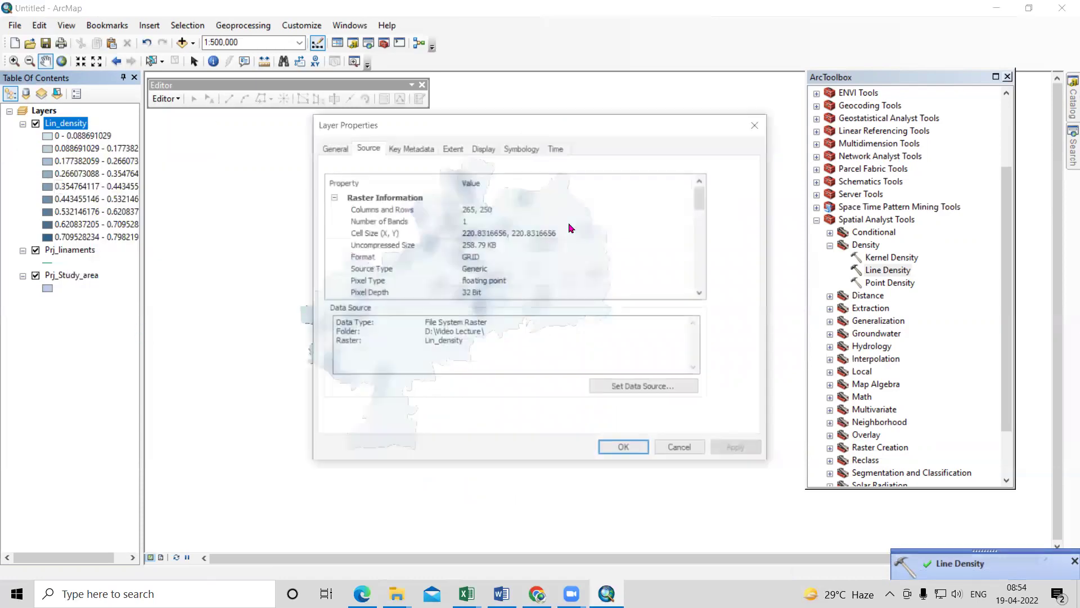
{"action": "left_click", "coordinate": [520, 147]}
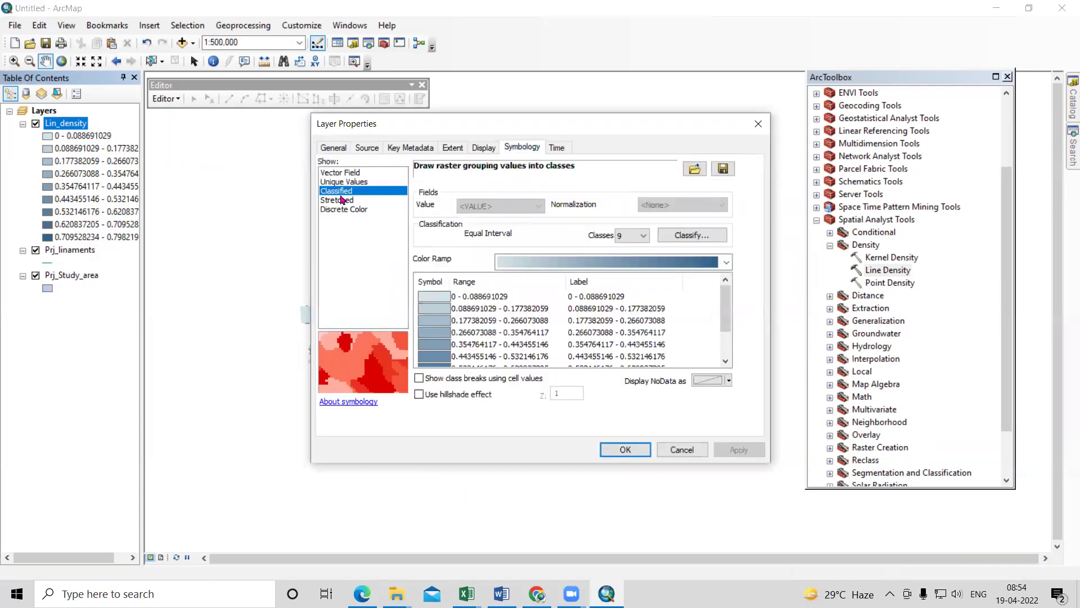
{"action": "left_click", "coordinate": [632, 236]}
{"action": "left_click", "coordinate": [627, 269]}
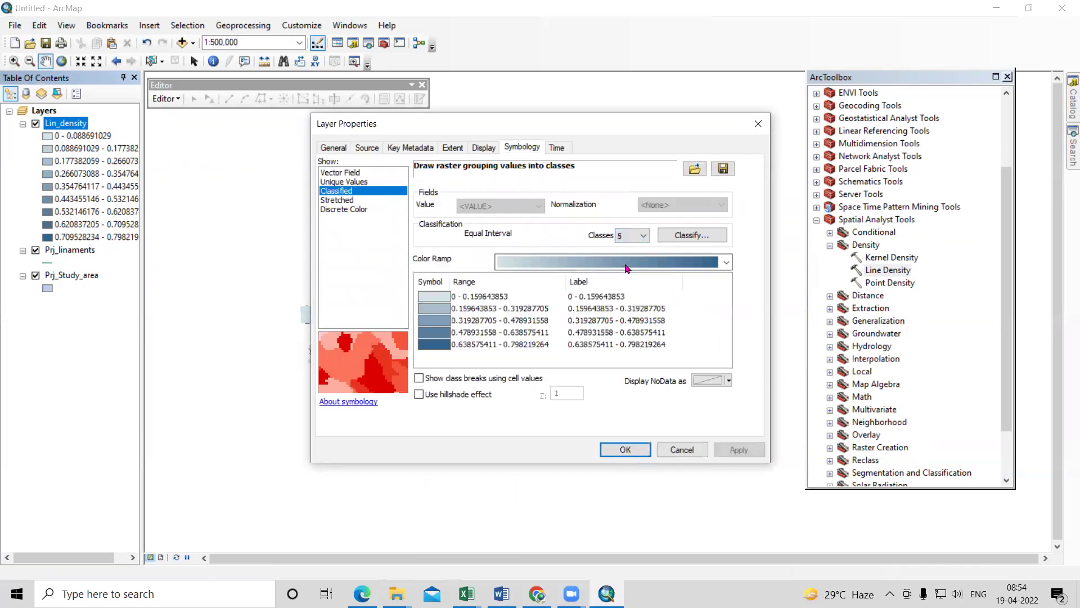
{"action": "left_click", "coordinate": [627, 265]}
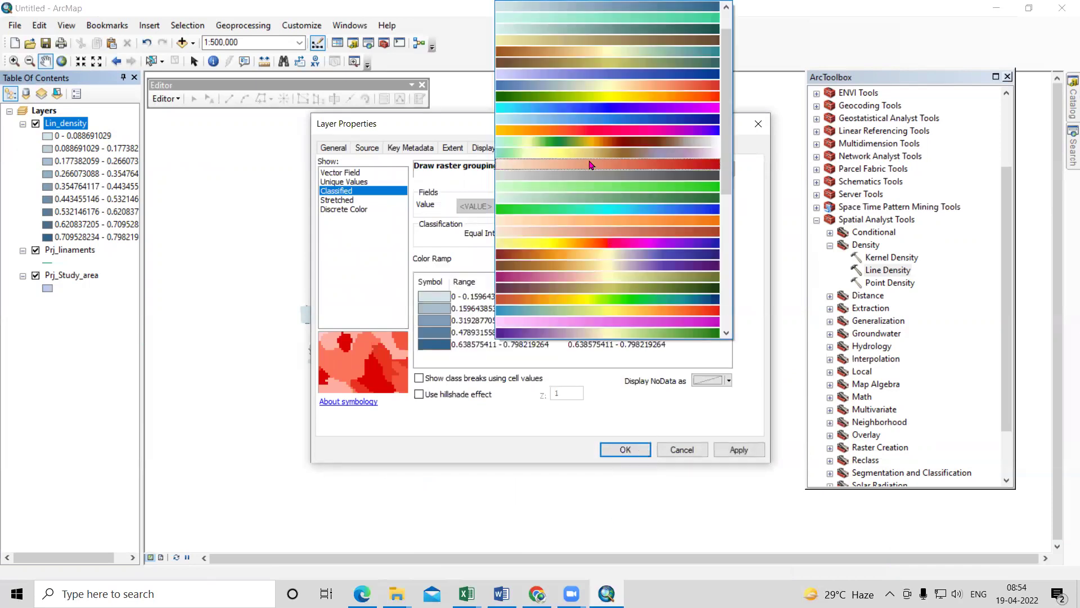
{"action": "left_click", "coordinate": [583, 98]}
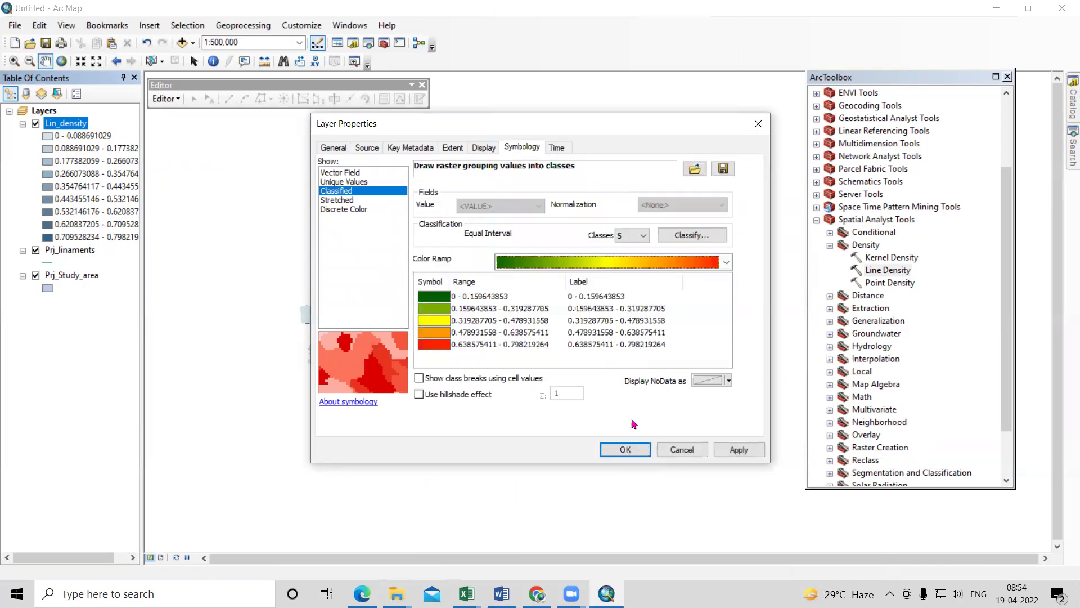
{"action": "left_click", "coordinate": [739, 453]}
{"action": "left_click", "coordinate": [624, 449]}
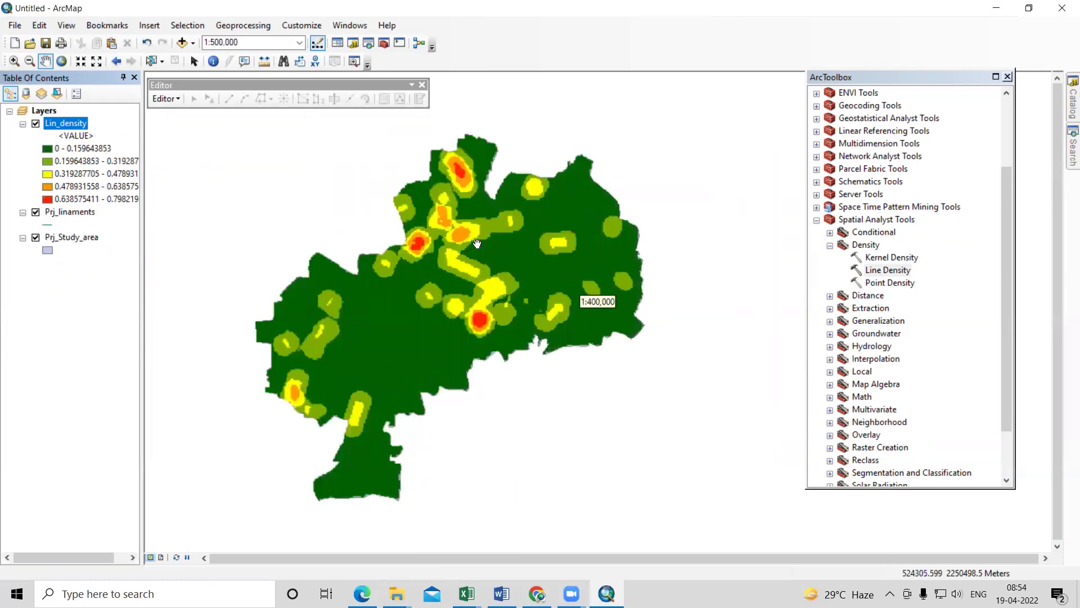
Move the Prj_linaments layer above Lin_density and compare the lineaments with the density classes across the study area.
{"action": "scroll", "coordinate": [477, 243], "scroll_direction": "down", "scroll_amount": 2}
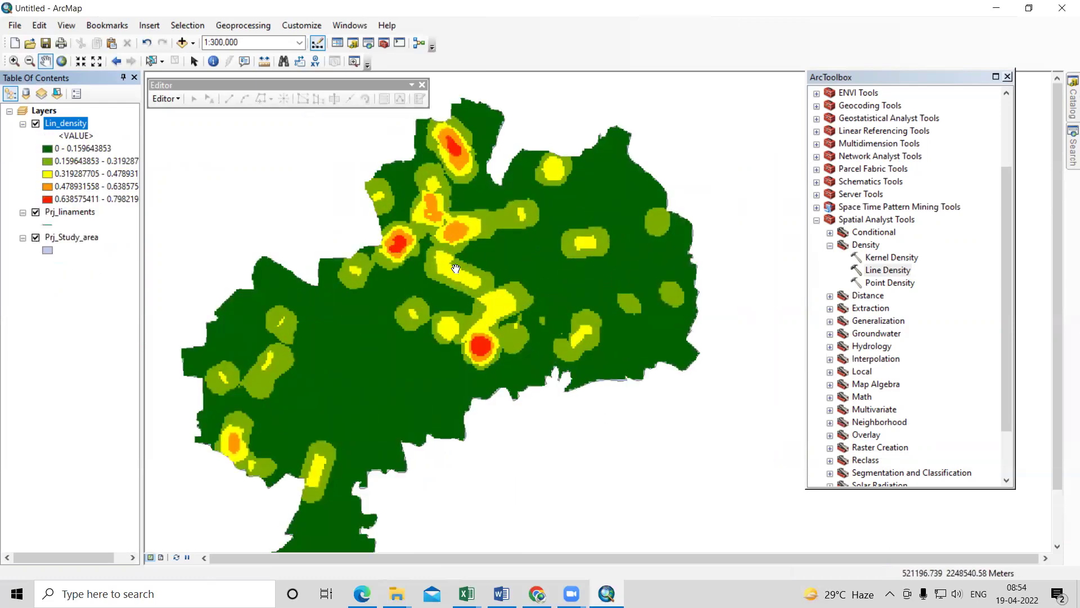
{"action": "left_click_drag", "start_coordinate": [58, 217], "coordinate": [56, 119]}
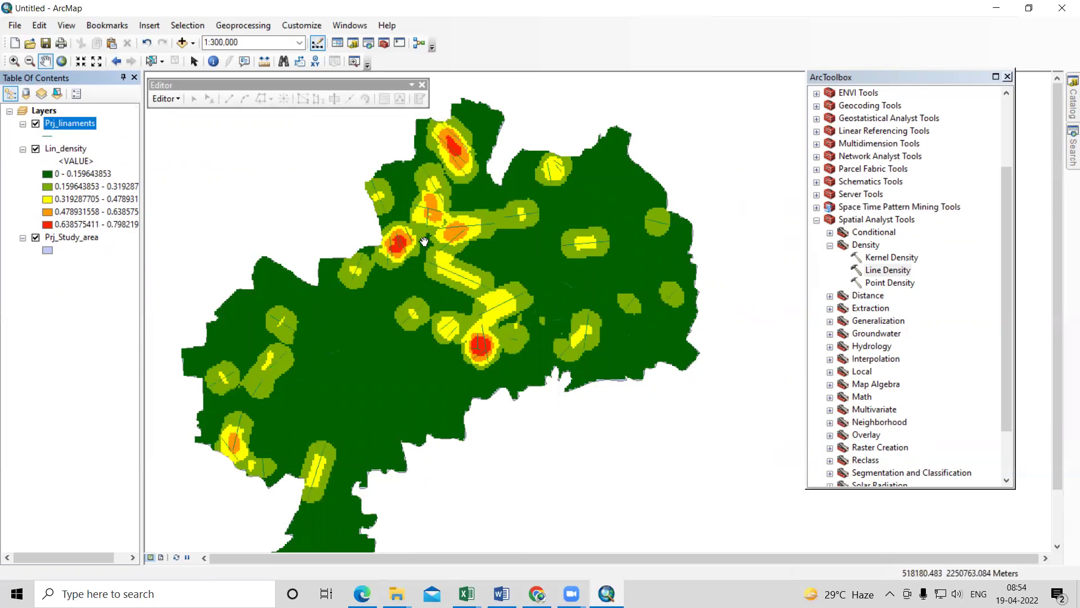
{"action": "left_click_drag", "start_coordinate": [472, 288], "coordinate": [588, 288]}
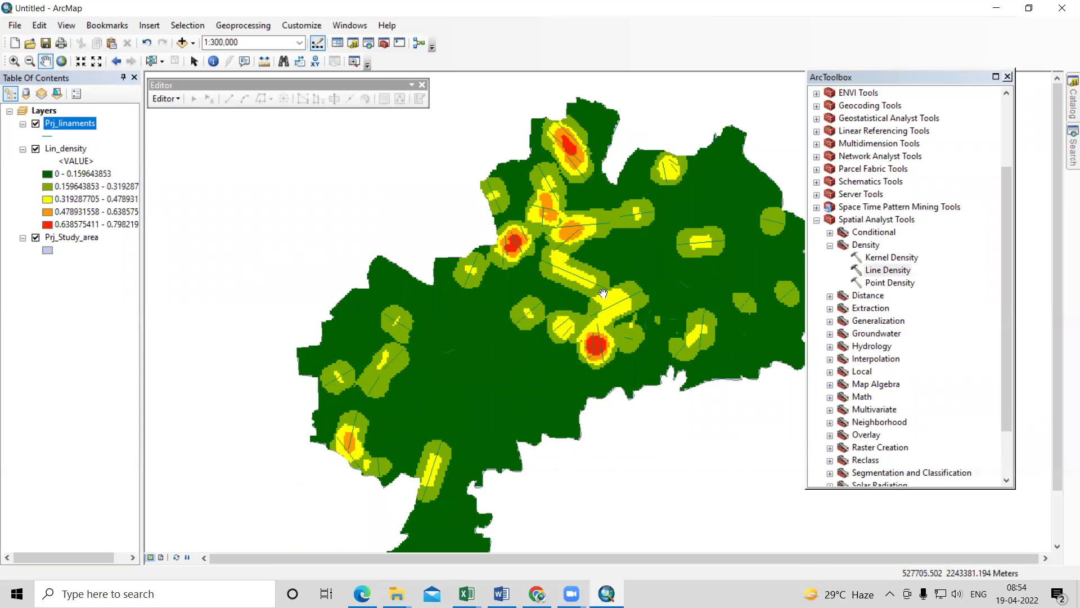
{"action": "left_click_drag", "start_coordinate": [444, 390], "coordinate": [455, 325]}
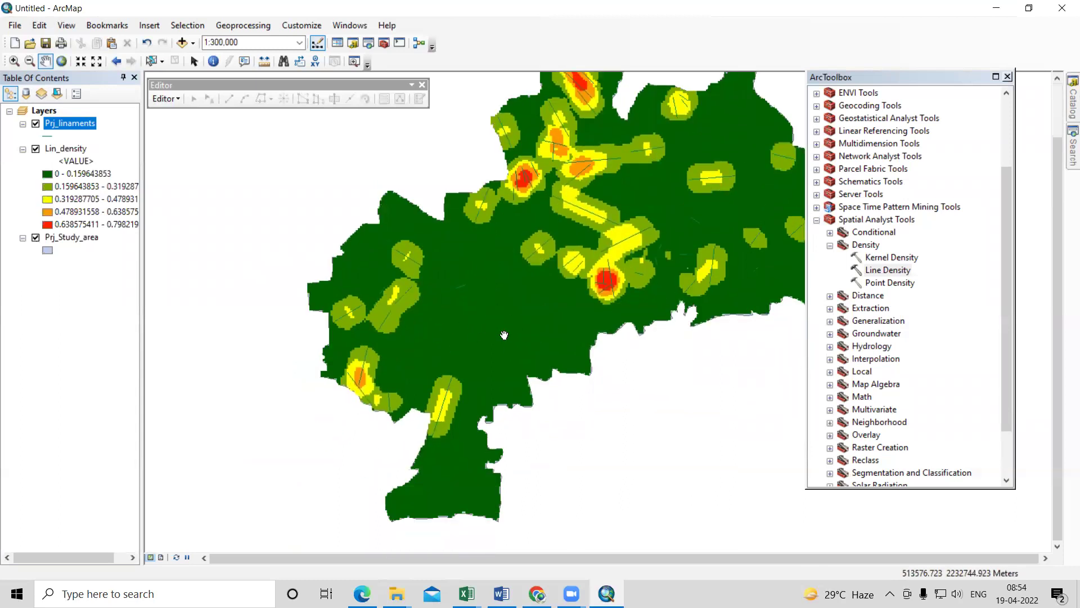
{"action": "left_click_drag", "start_coordinate": [731, 116], "coordinate": [704, 181]}
{"action": "left_click_drag", "start_coordinate": [467, 361], "coordinate": [465, 334]}
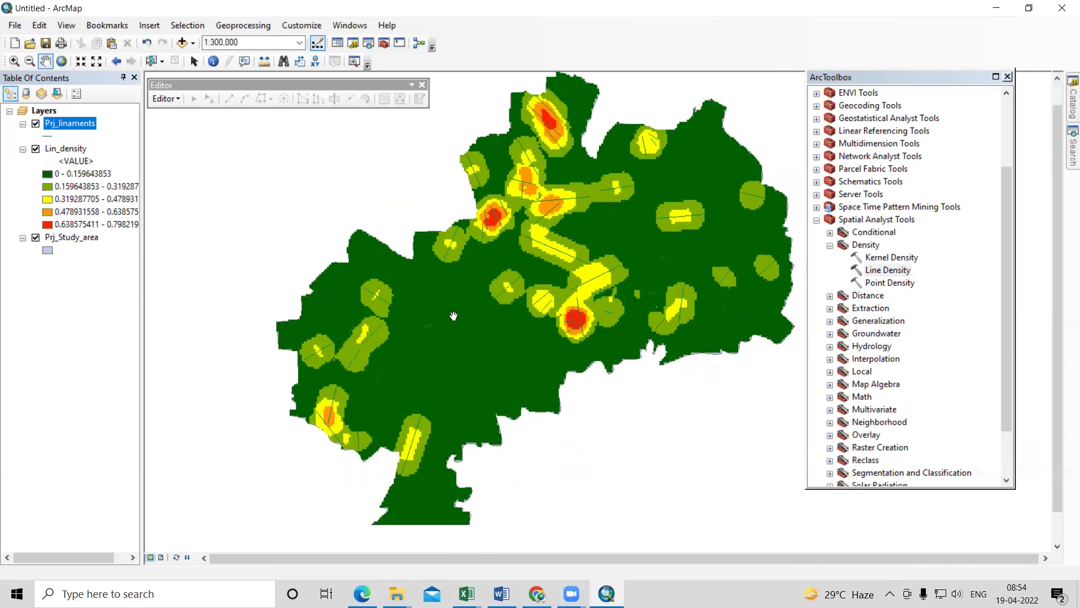
{"action": "left_click_drag", "start_coordinate": [474, 379], "coordinate": [437, 349]}
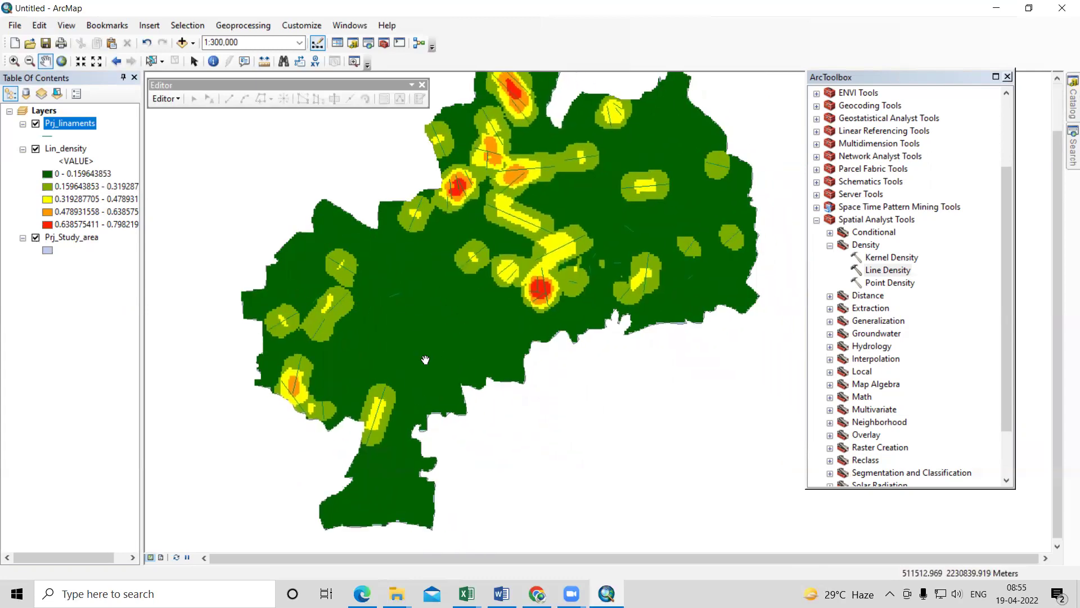
{"action": "scroll", "coordinate": [438, 349], "scroll_direction": "down", "scroll_amount": 1}
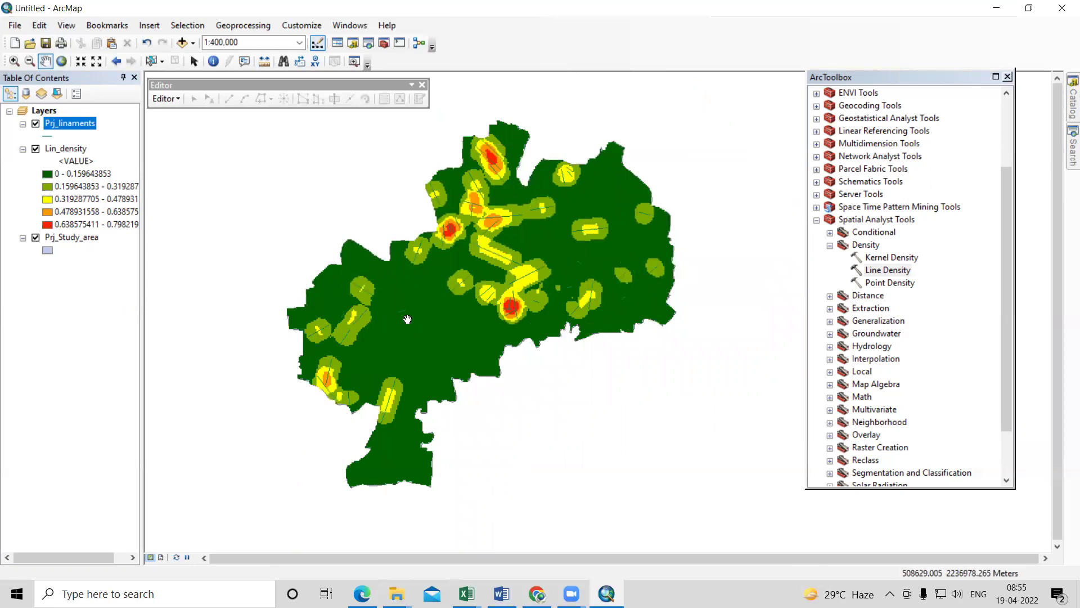
{"action": "left_click_drag", "start_coordinate": [435, 351], "coordinate": [425, 370]}
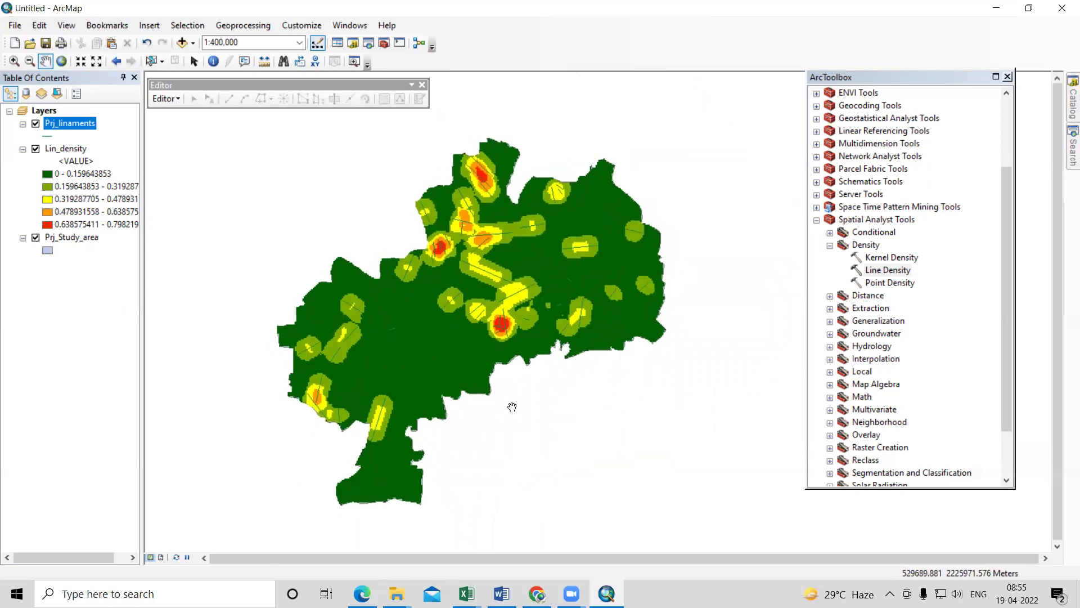
Switch to the Bhuvan thematic map in Chrome to view the source lineaments, and return to ArcMap to examine the density map.
{"action": "mouse_move", "coordinate": [537, 593]}
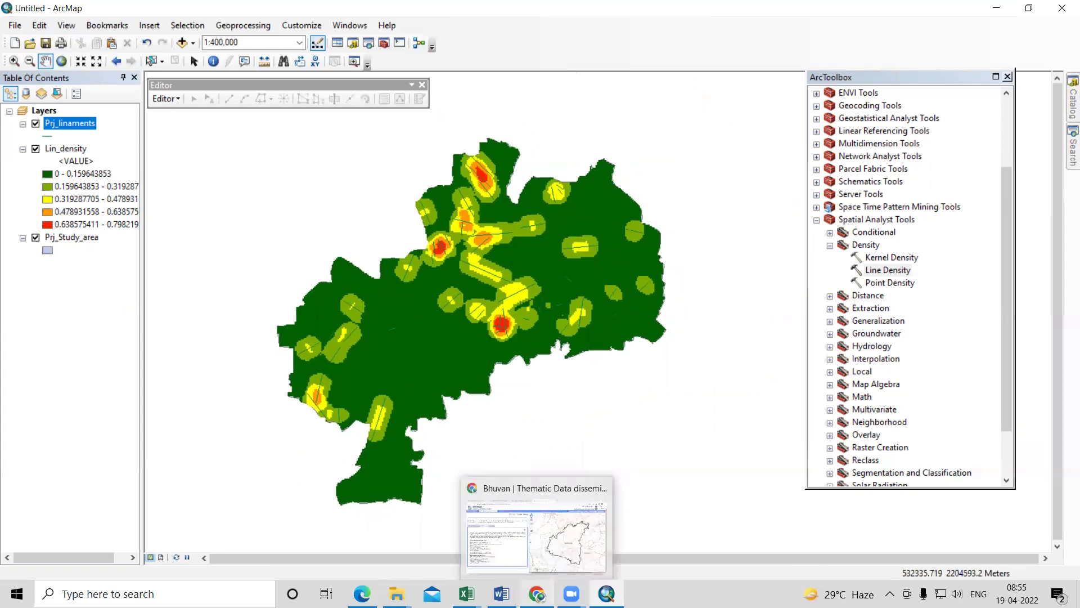
{"action": "left_click", "coordinate": [554, 540]}
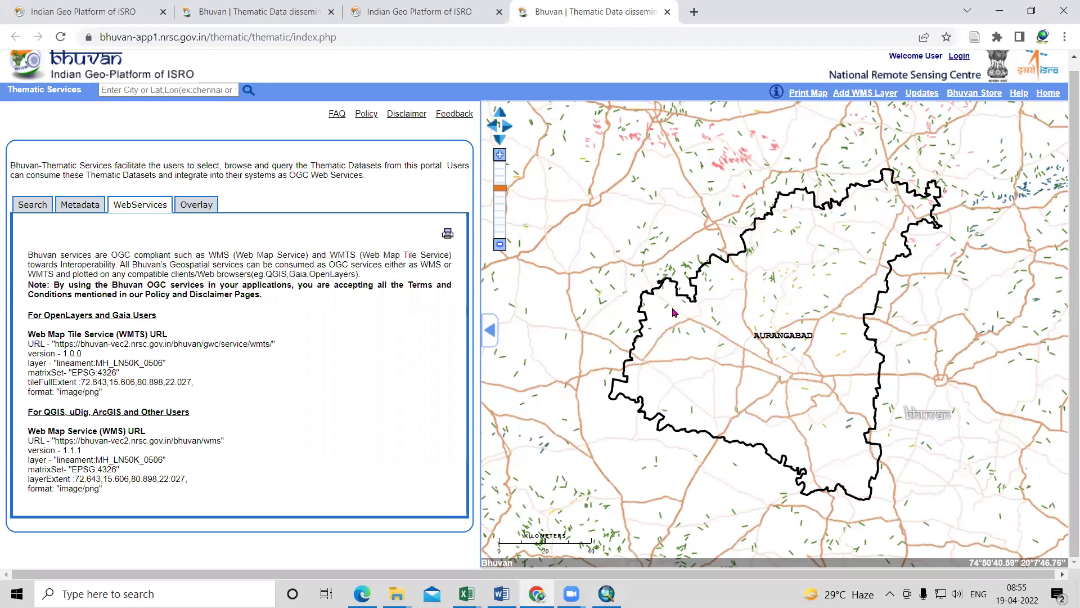
{"action": "left_click", "coordinate": [999, 11]}
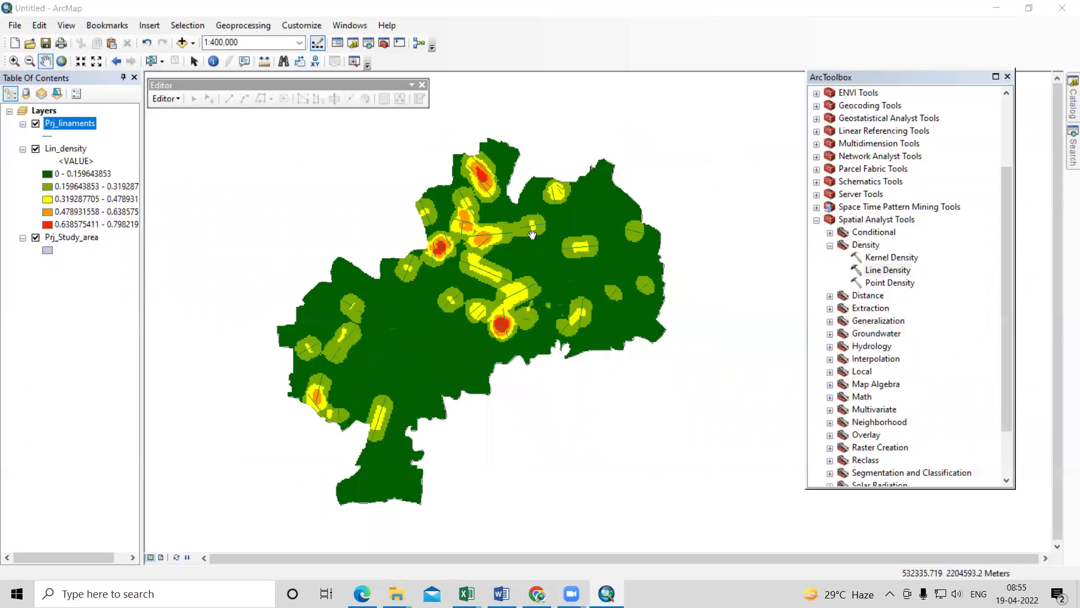
{"action": "scroll", "coordinate": [454, 247], "scroll_direction": "up", "scroll_amount": 3}
{"action": "scroll", "coordinate": [453, 247], "scroll_direction": "down", "scroll_amount": 2}
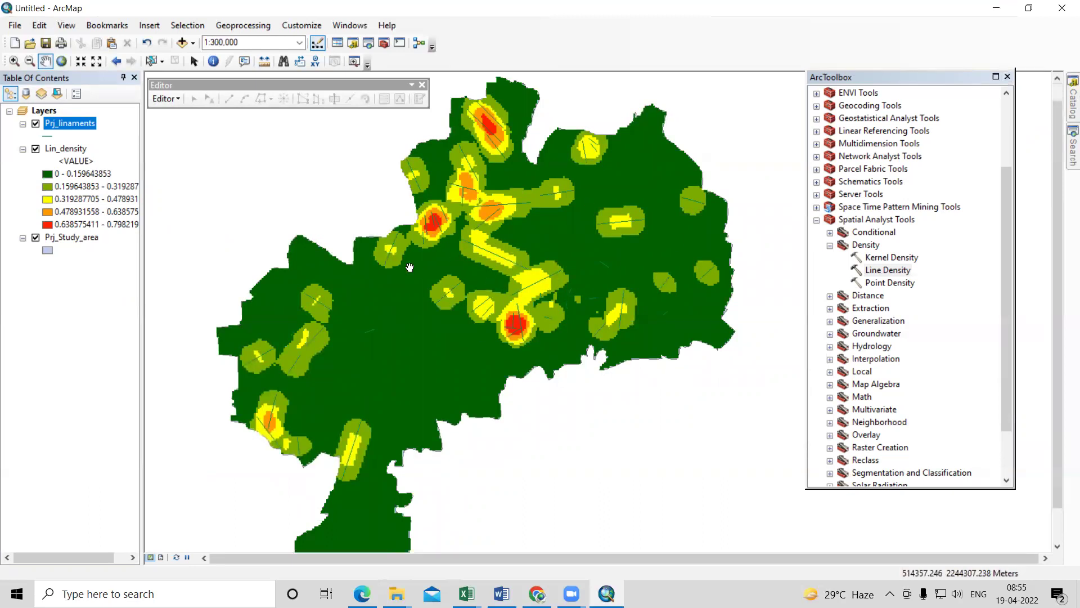
{"action": "scroll", "coordinate": [404, 262], "scroll_direction": "down", "scroll_amount": 1}
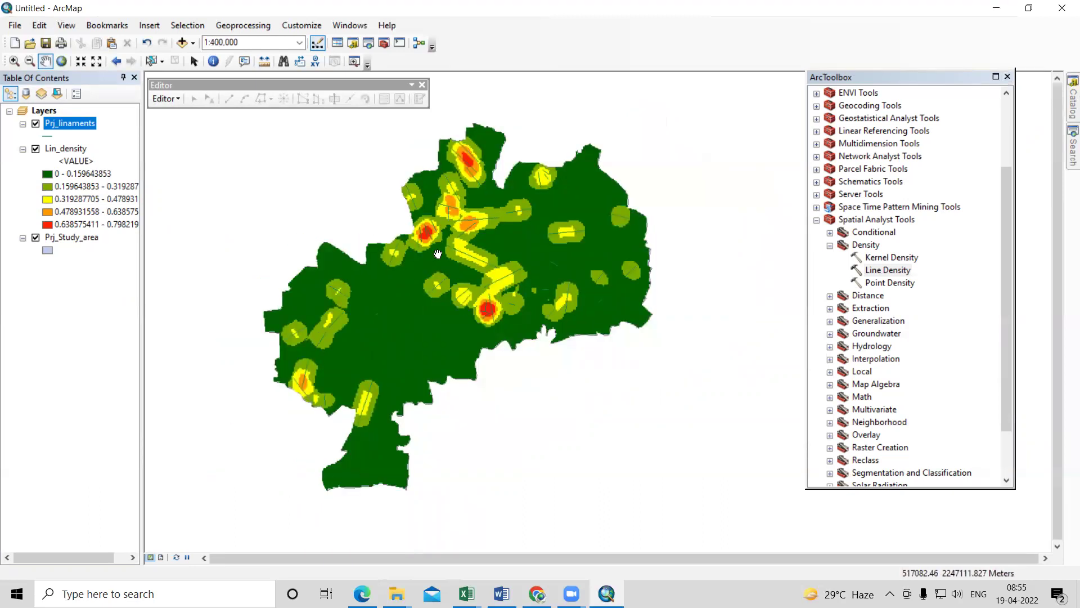